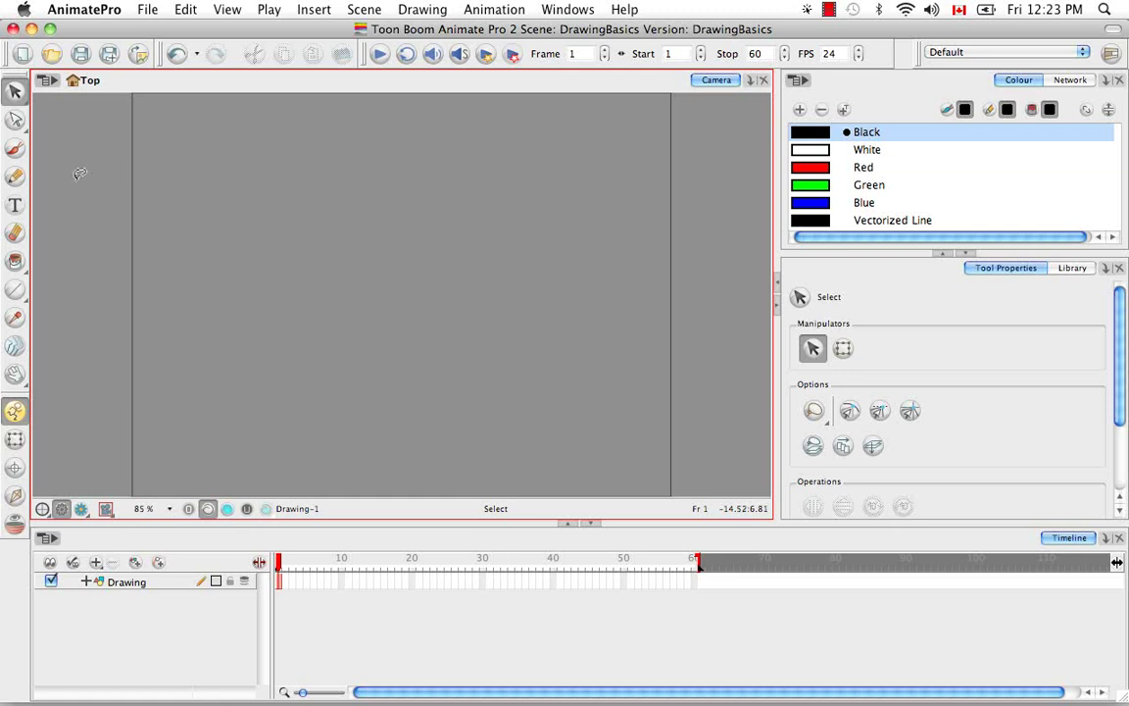
# Step: With the Brush (Alt+B), paint one curved black stroke rising toward the upper left area
pyautogui.hotkey('alt', 'b')
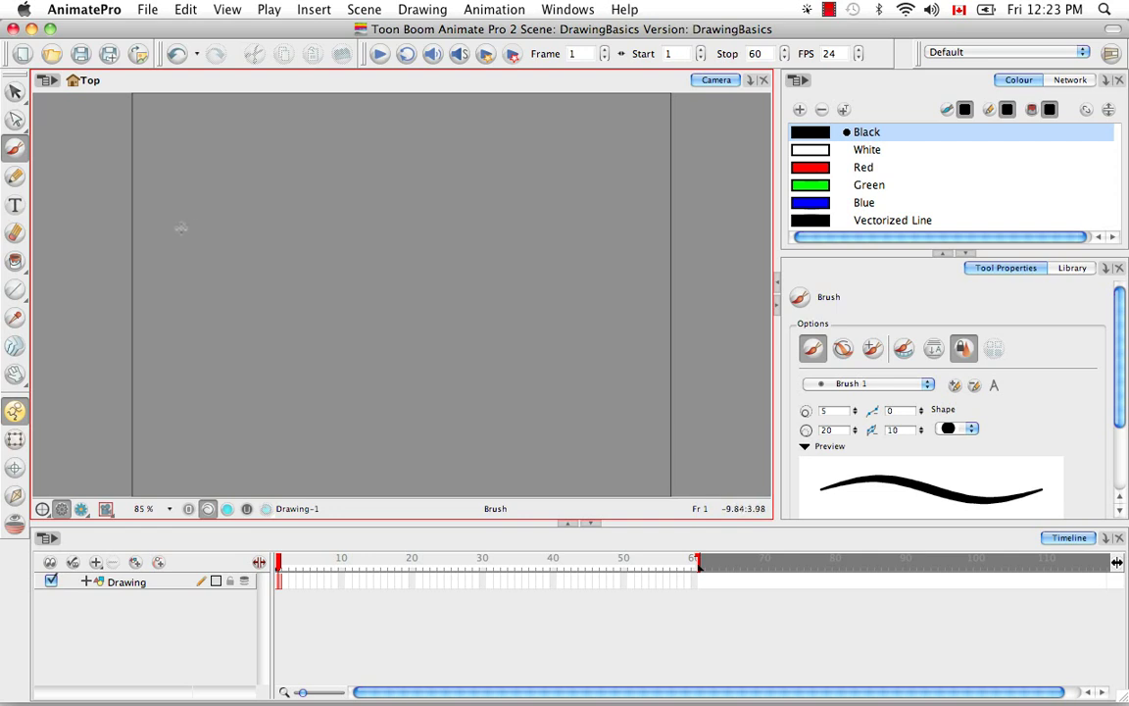
pyautogui.moveTo(191, 224); pyautogui.dragTo(380, 140)
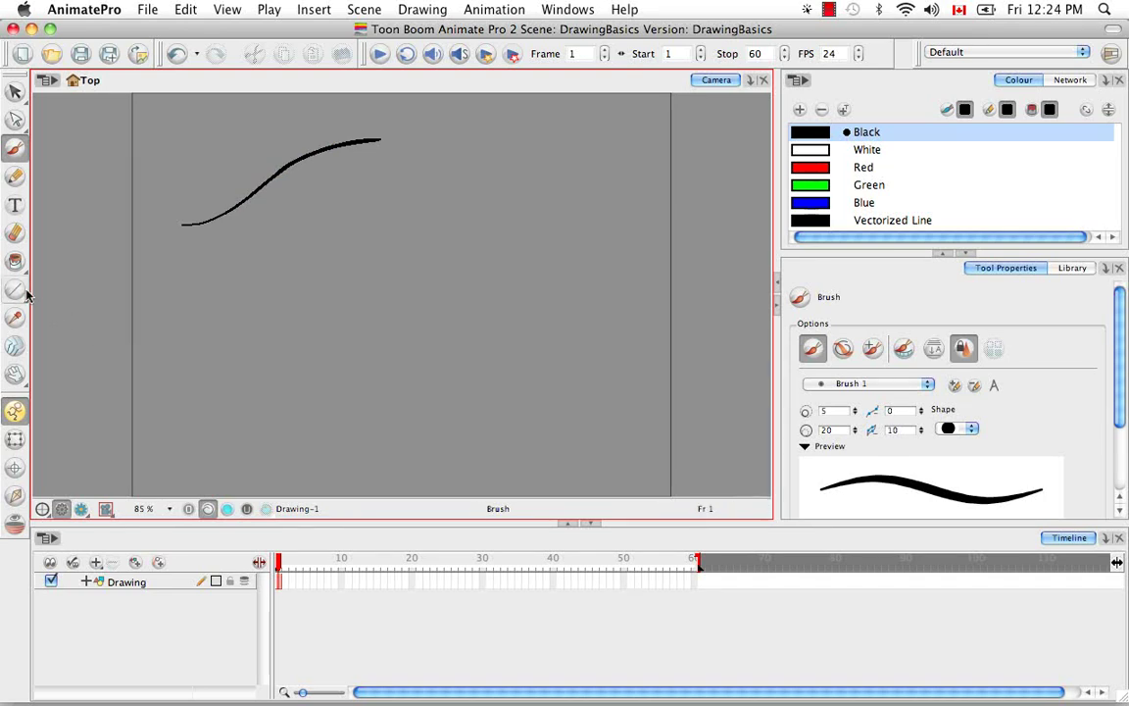
# Step: Draw a closed, curved oval loop with the Polyline tool, ending on its start point
pyautogui.moveTo(16, 288); pyautogui.dragTo(145, 354)
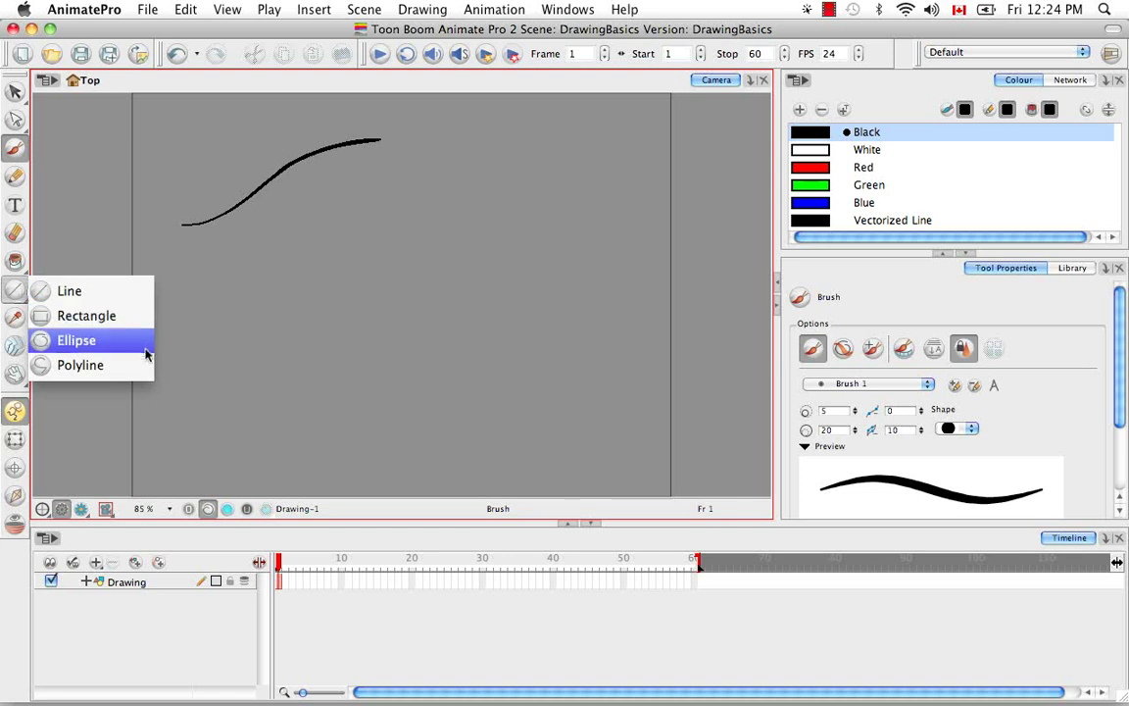
pyautogui.moveTo(139, 375); pyautogui.dragTo(139, 375)
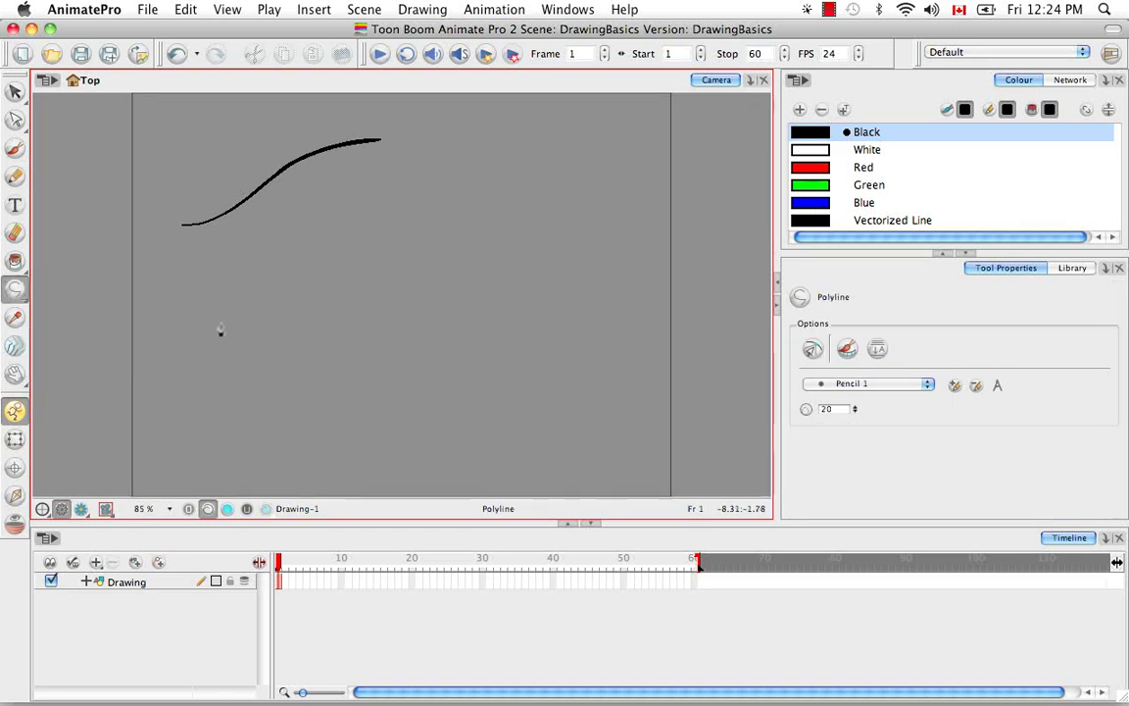
pyautogui.click(299, 312)
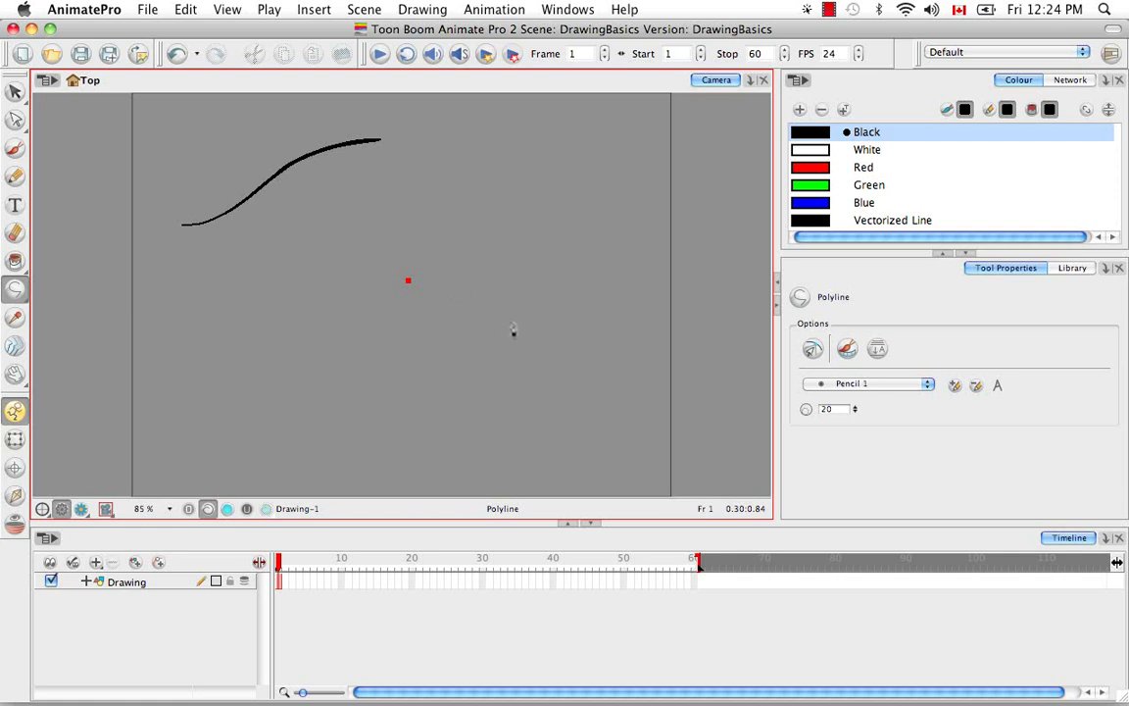
pyautogui.moveTo(516, 327); pyautogui.dragTo(534, 389)
pyautogui.moveTo(462, 431); pyautogui.dragTo(425, 435)
pyautogui.moveTo(341, 400); pyautogui.dragTo(324, 365)
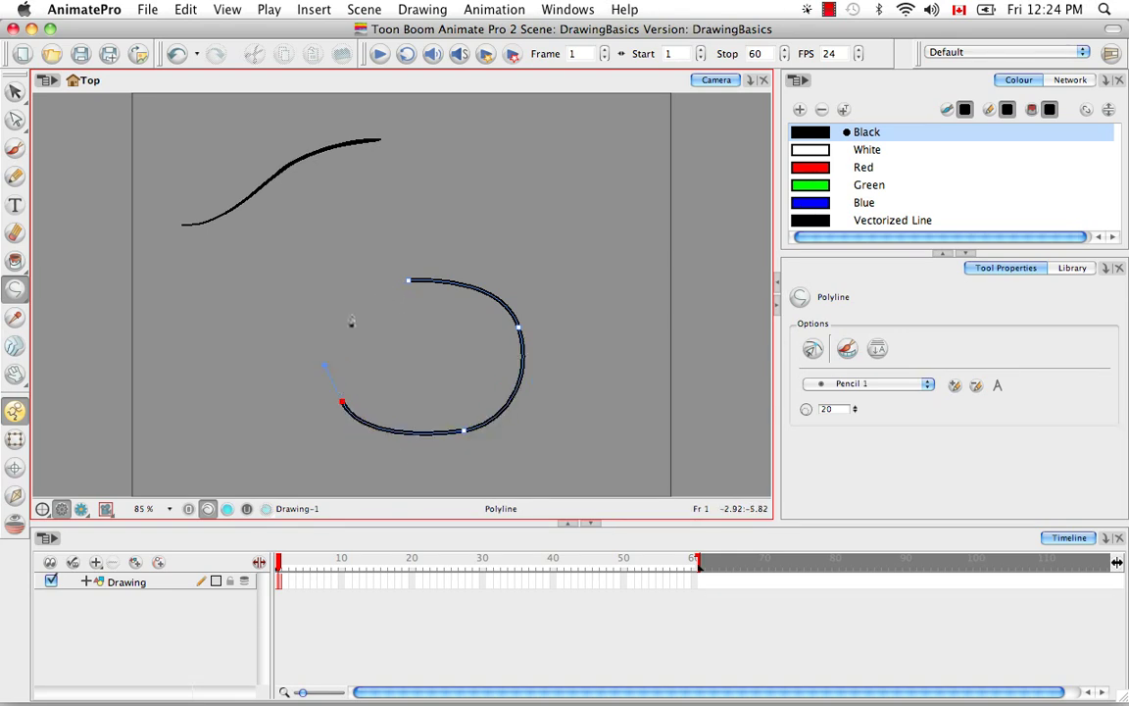
pyautogui.moveTo(359, 300); pyautogui.dragTo(368, 290)
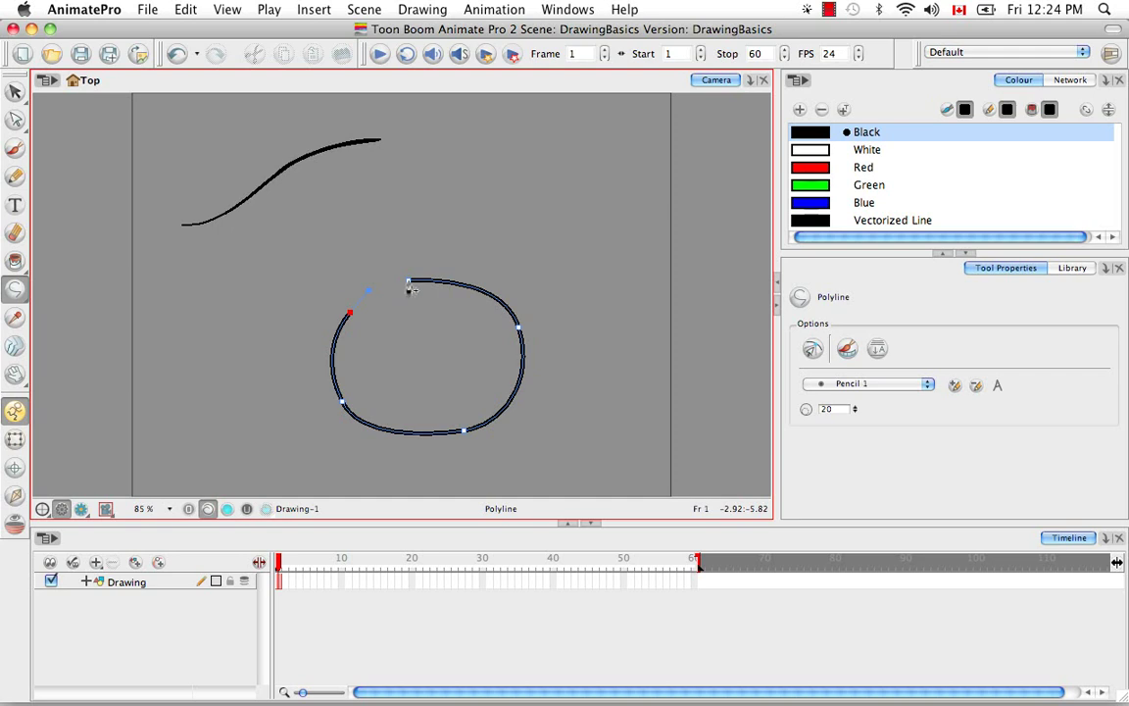
pyautogui.click(410, 282)
pyautogui.moveTo(434, 282); pyautogui.dragTo(438, 283)
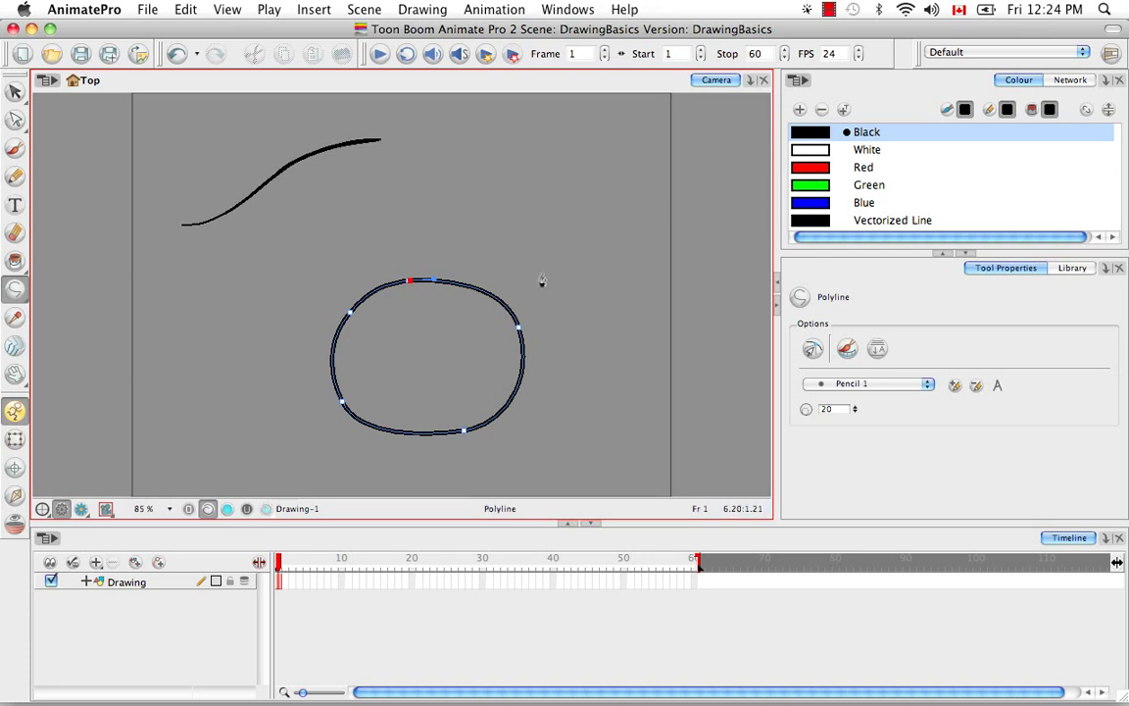
# Step: Show the oval's control points in the Contour Editor, zoom and pan around them, then deselect
pyautogui.hotkey('alt', 'a')
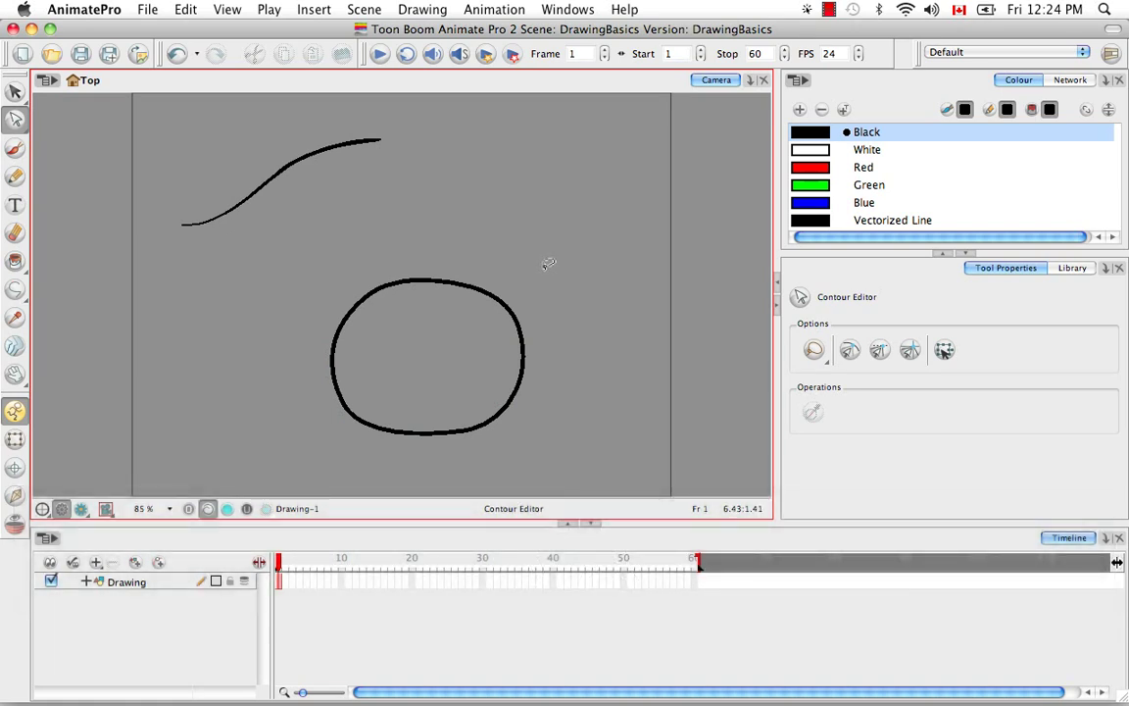
pyautogui.click(431, 335)
pyautogui.press('super+equal')
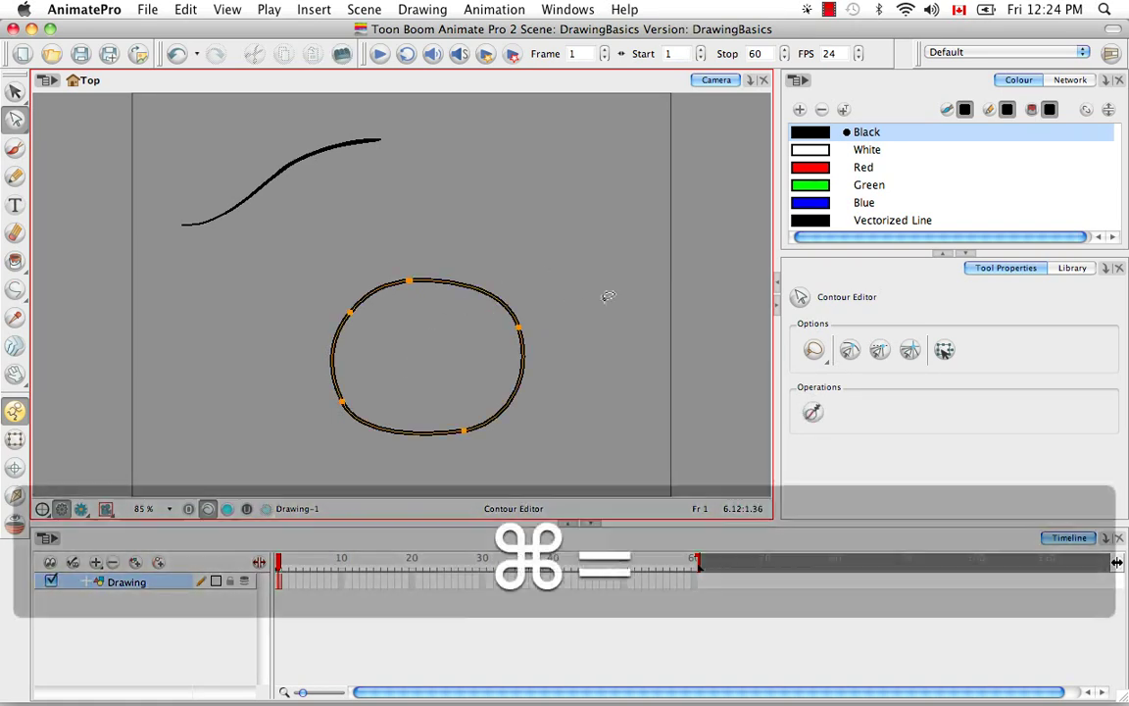
pyautogui.press('super+equal')
pyautogui.press('super+equal')
pyautogui.press('super+equal')
pyautogui.hscroll(3, 608, 297)
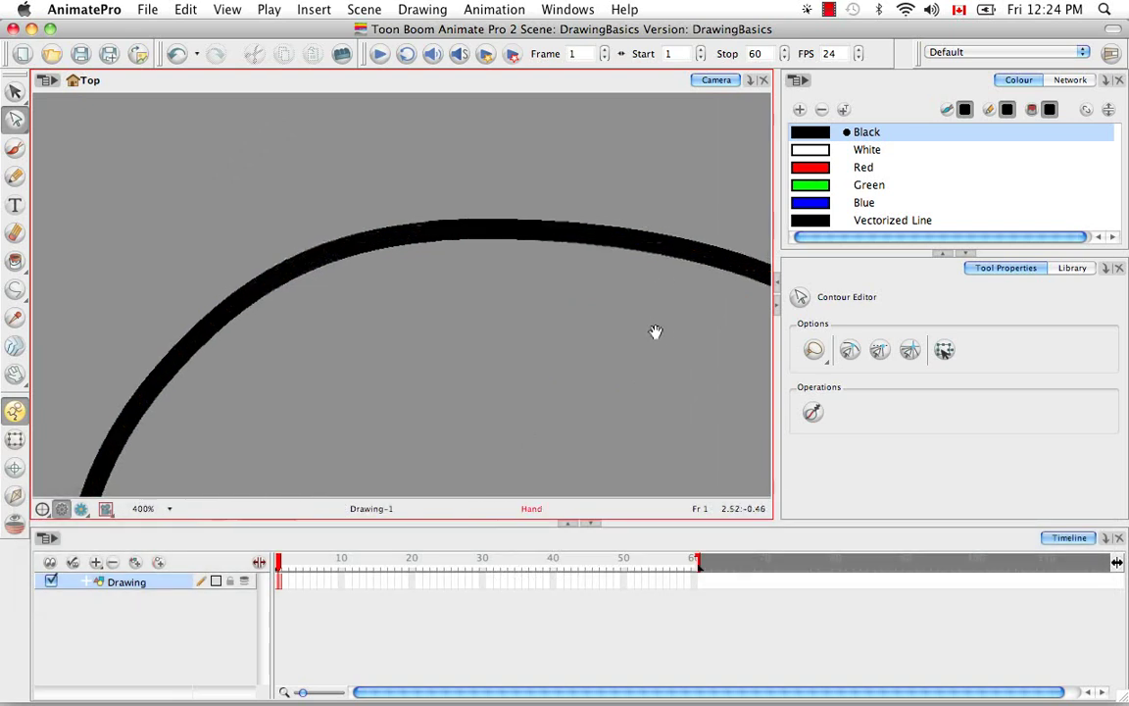
pyautogui.hscroll(5, 656, 330)
pyautogui.hscroll(2, 425, 300)
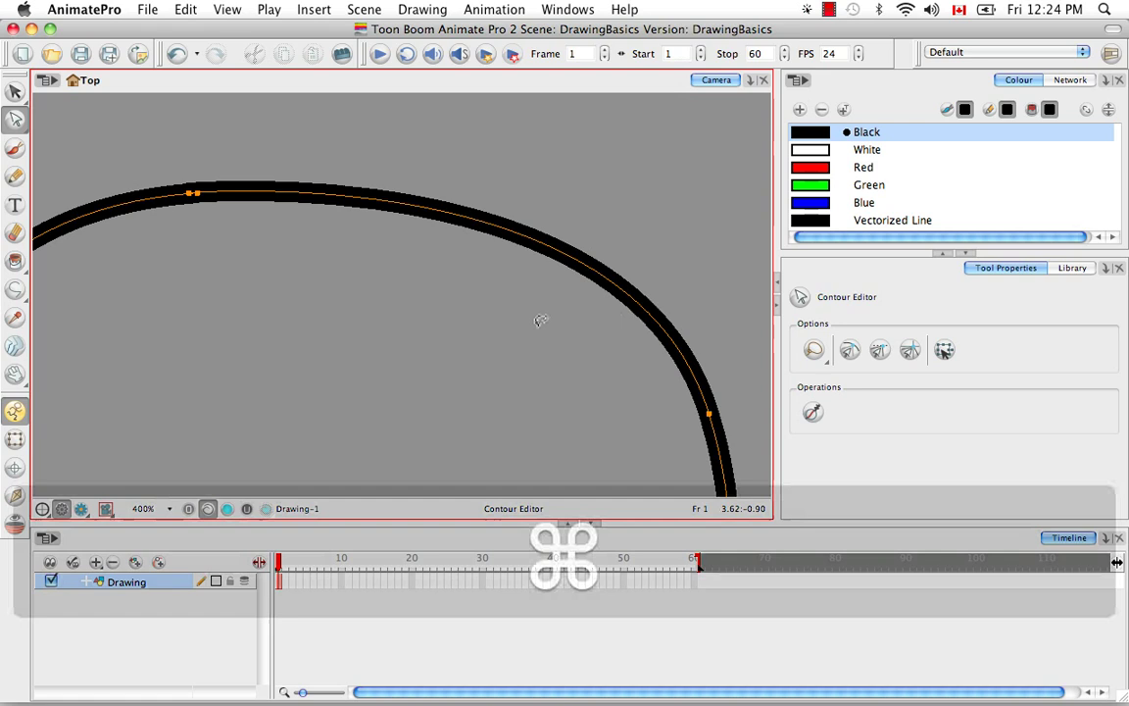
pyautogui.press('super+minus')
pyautogui.press('super+minus')
pyautogui.press('super+minus')
pyautogui.moveTo(554, 317); pyautogui.dragTo(622, 235)
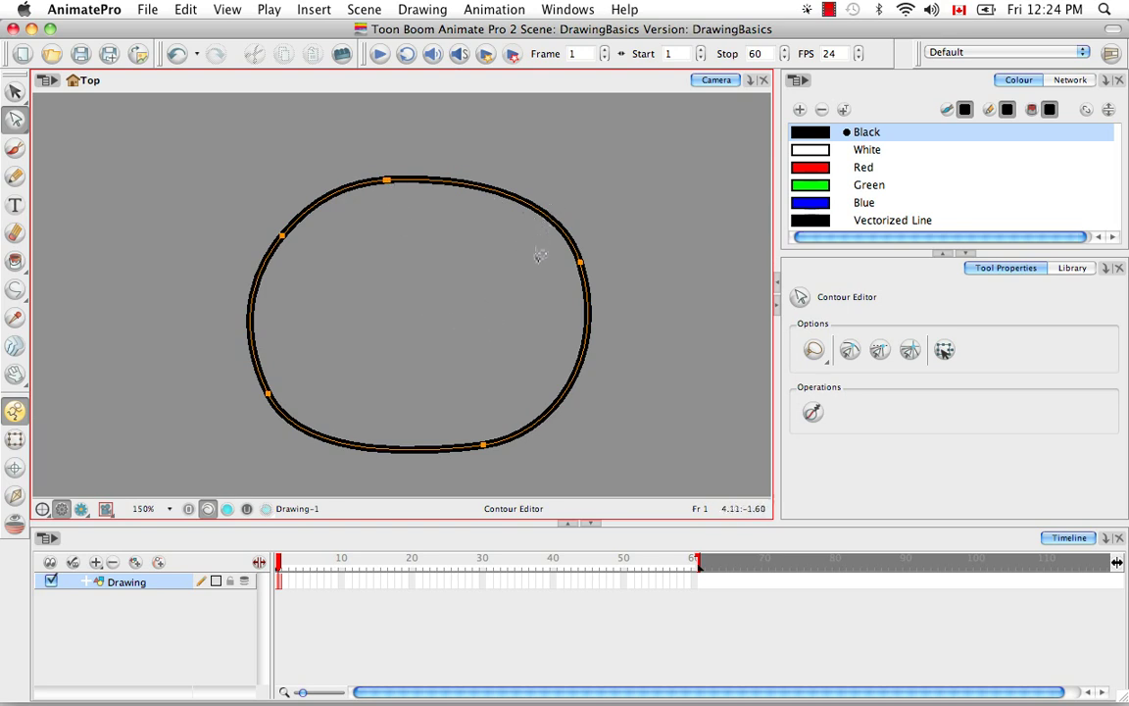
pyautogui.click(665, 283)
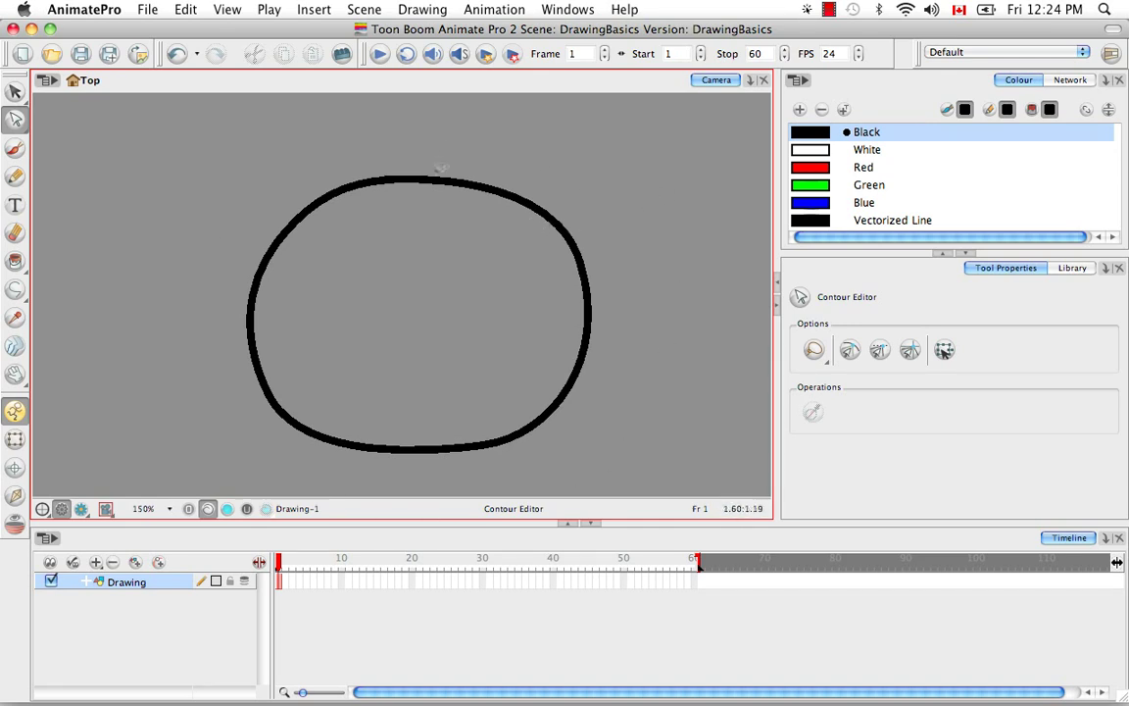
# Step: Select the curved stroke's contour, zoom in and pull a contour point up to thicken it
pyautogui.scroll(5, 207, 159)
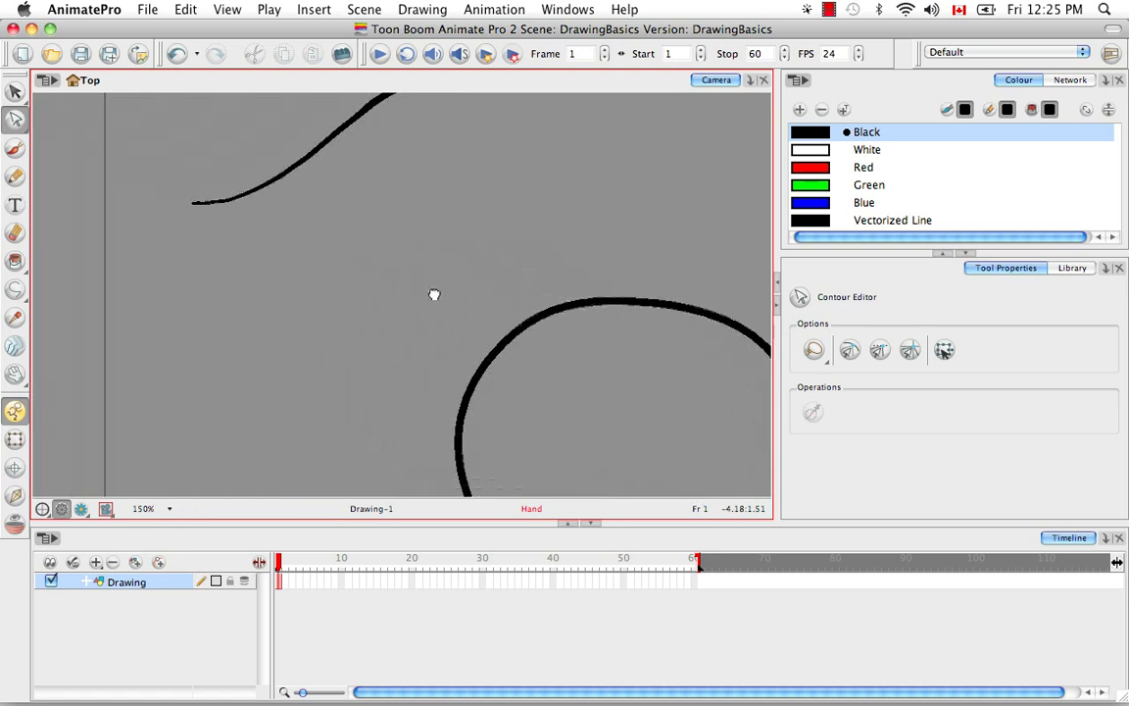
pyautogui.scroll(3, 433, 295)
pyautogui.moveTo(526, 244); pyautogui.dragTo(459, 312)
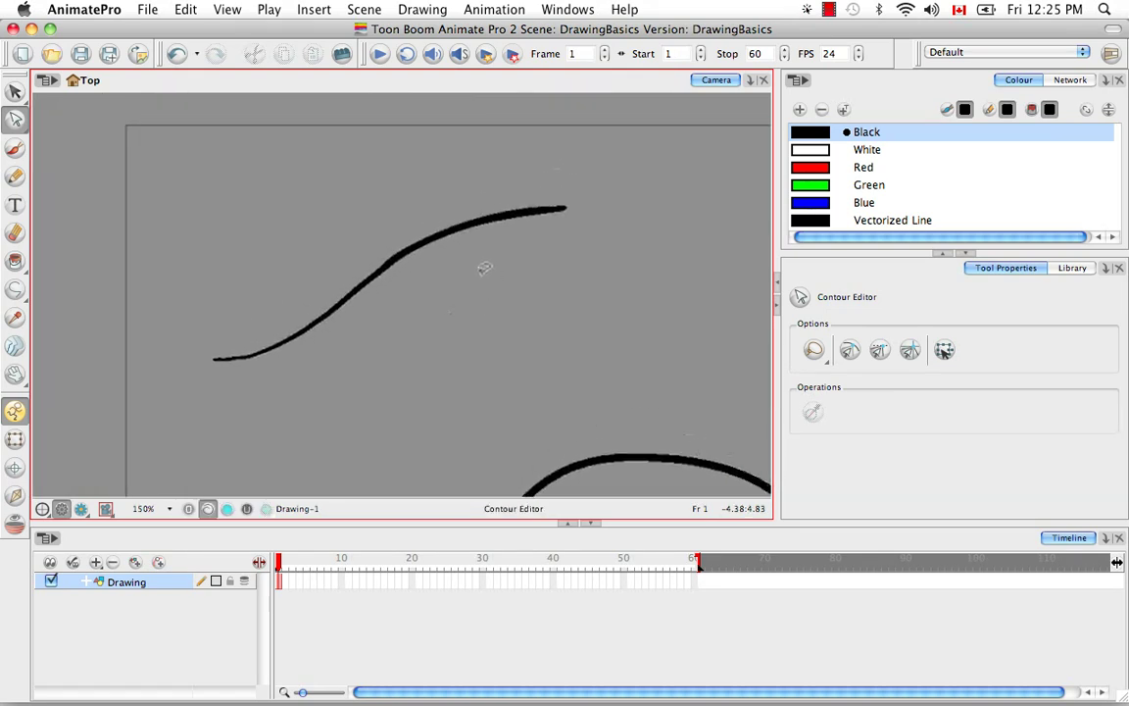
pyautogui.moveTo(477, 271); pyautogui.dragTo(540, 293)
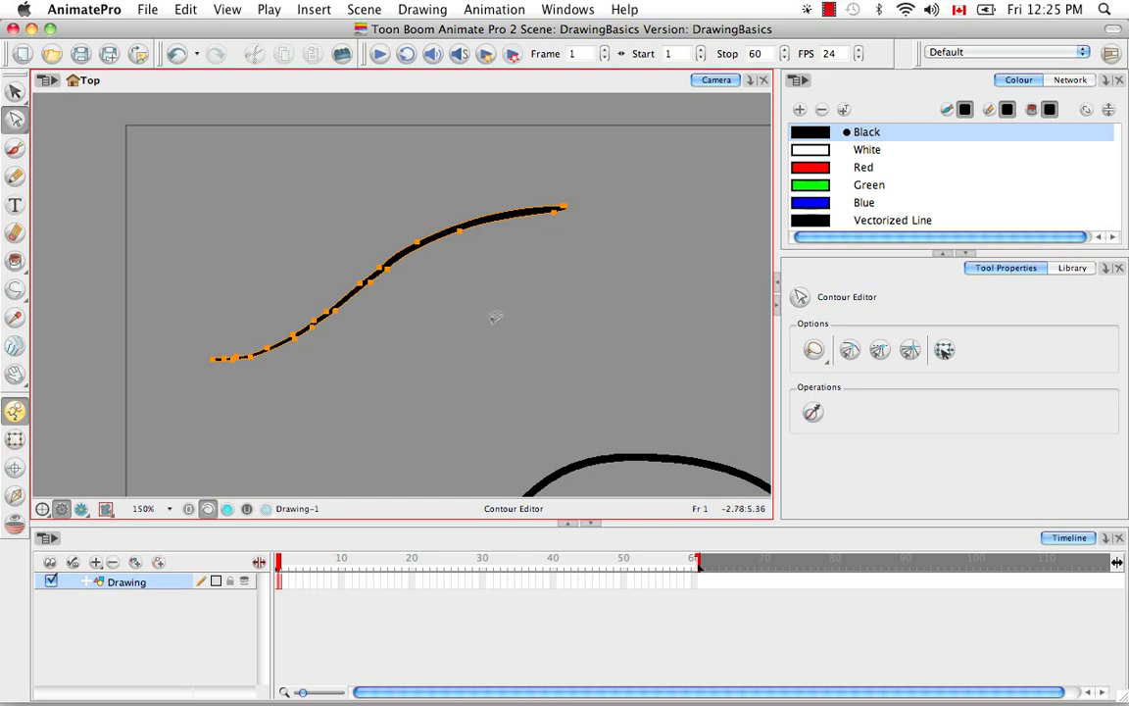
pyautogui.press('super+equal')
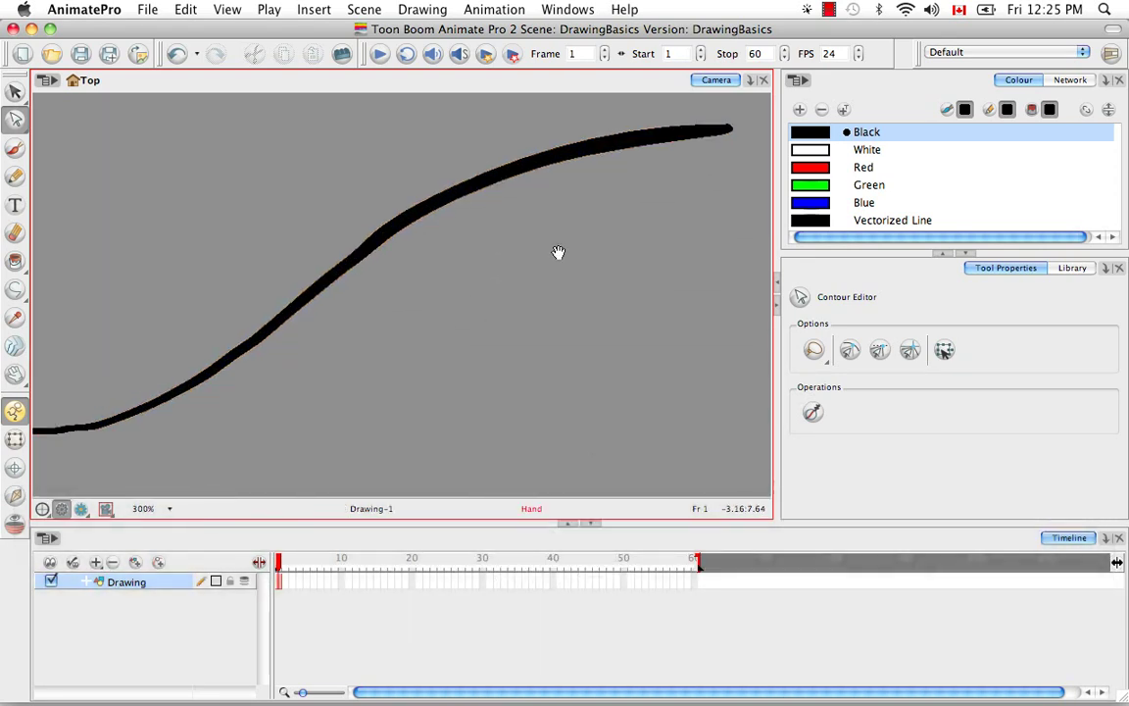
pyautogui.scroll(5, 566, 284)
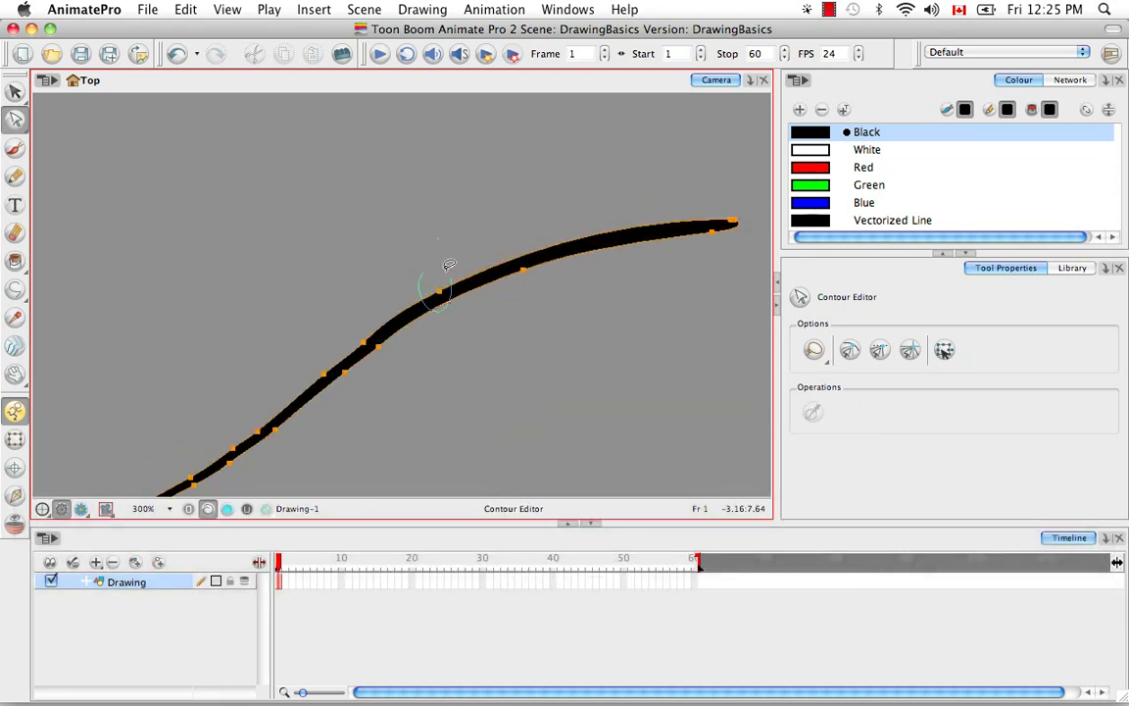
pyautogui.moveTo(439, 291); pyautogui.dragTo(443, 282)
pyautogui.click(696, 219)
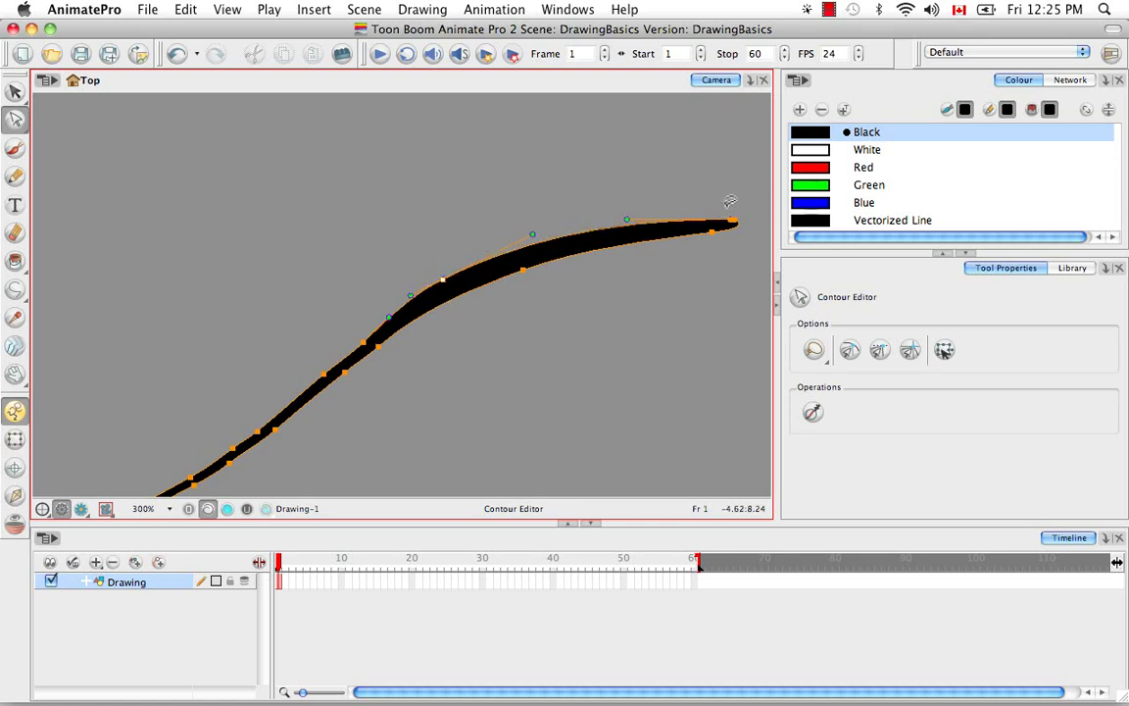
# Step: Widen the stroke toward its right end, then deselect and zoom back out to the whole drawing
pyautogui.moveTo(632, 213); pyautogui.dragTo(605, 207)
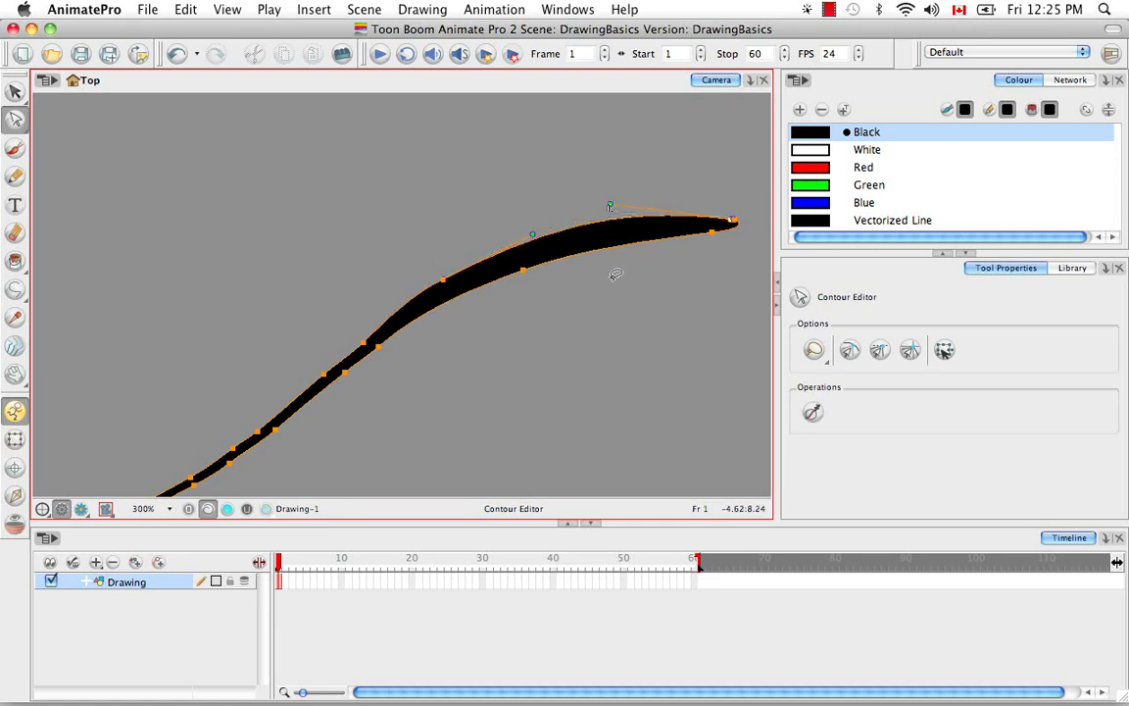
pyautogui.click(545, 323)
pyautogui.click(513, 257)
pyautogui.moveTo(584, 322); pyautogui.dragTo(539, 321)
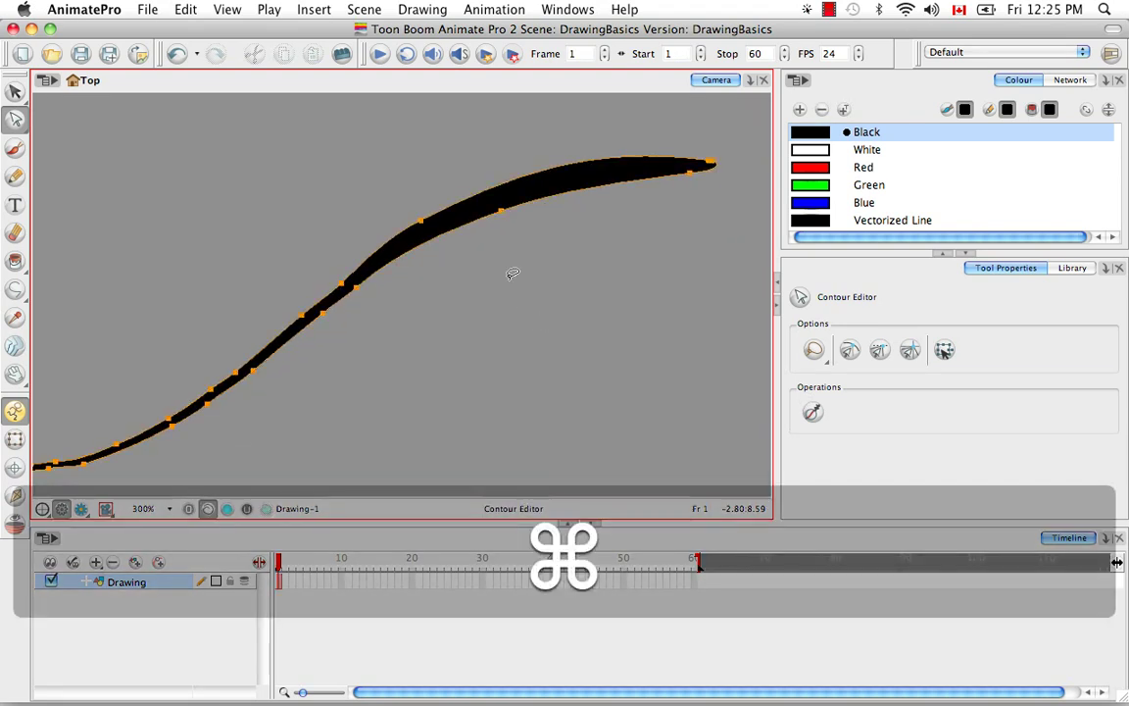
pyautogui.press('super+minus')
pyautogui.press('super+minus')
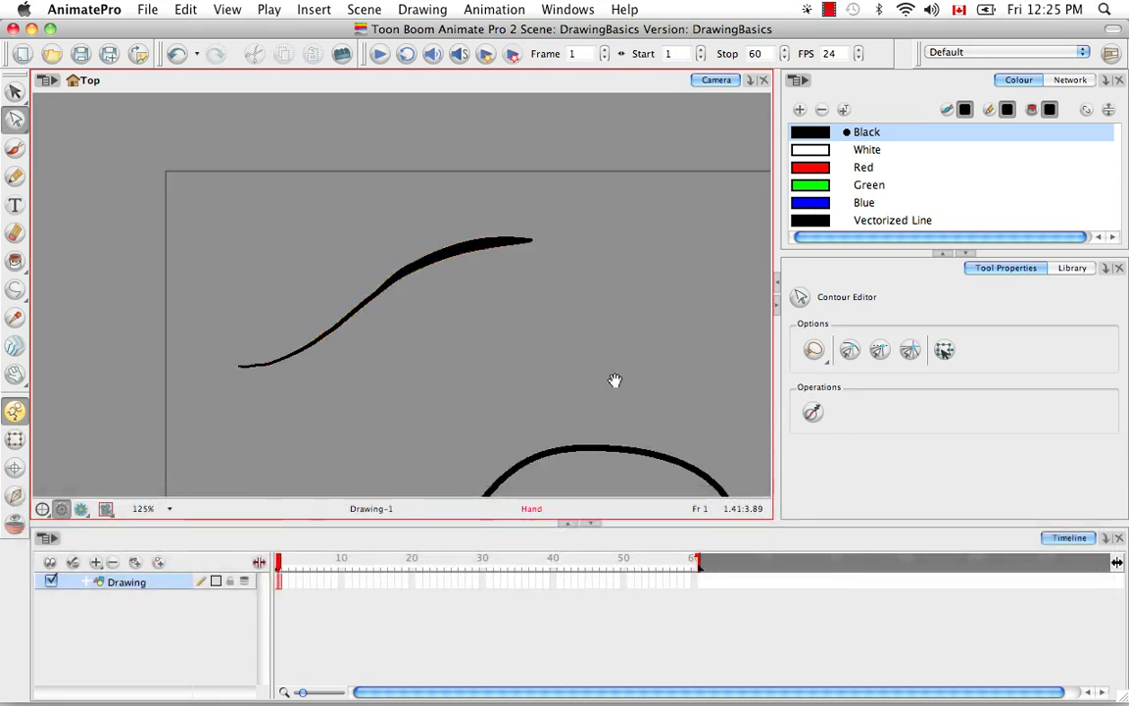
pyautogui.moveTo(614, 383); pyautogui.dragTo(537, 297)
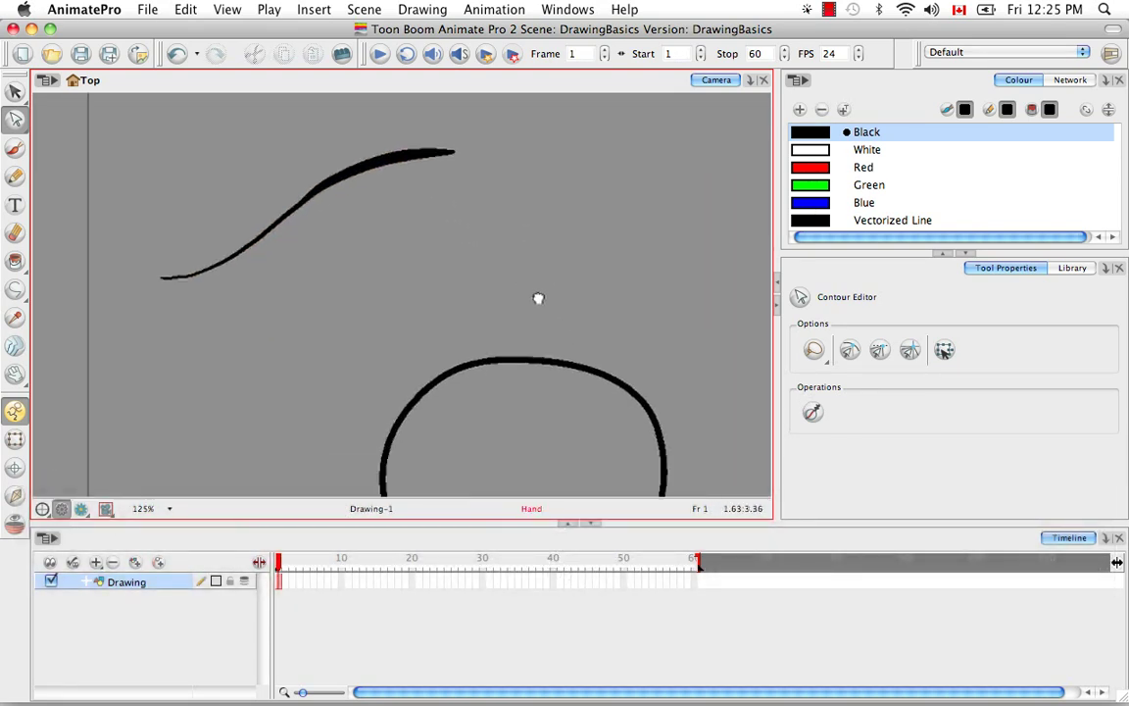
pyautogui.click(588, 296)
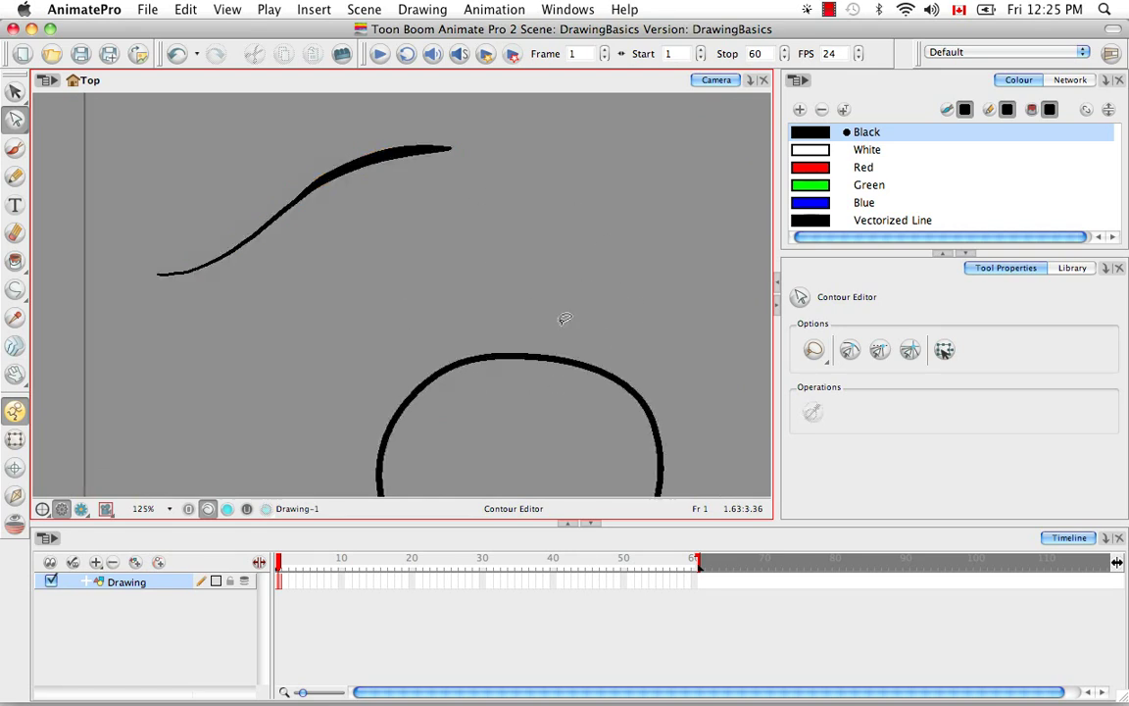
pyautogui.press('super+minus')
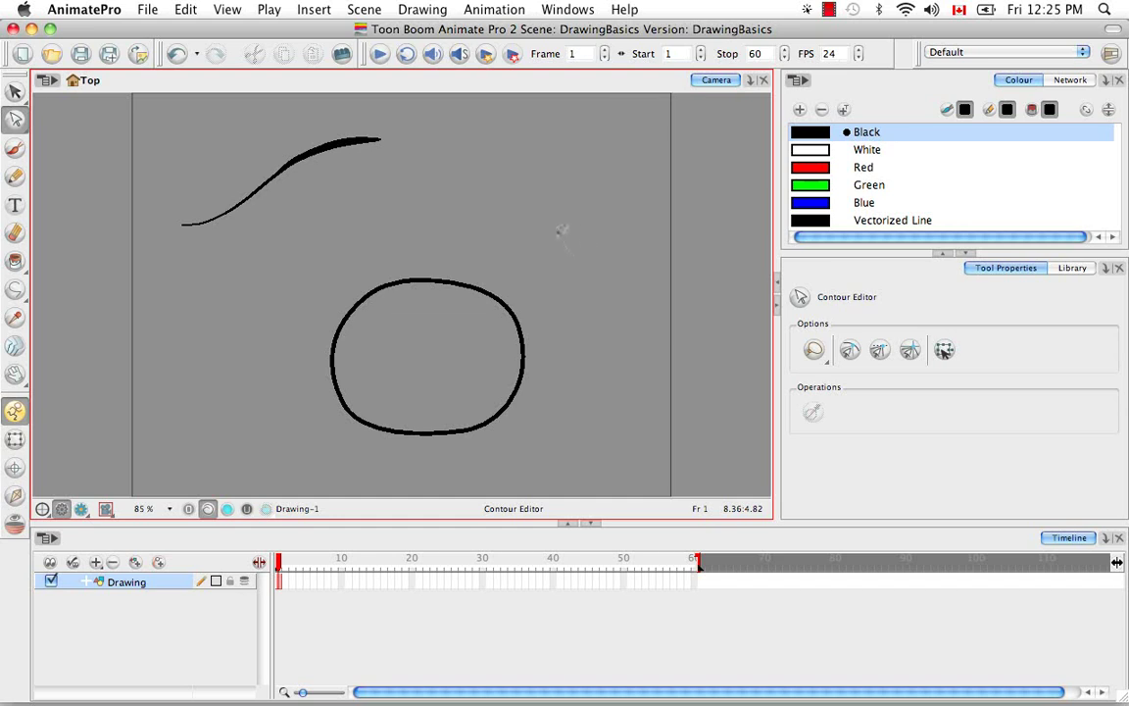
# Step: Delete both the curved stroke and the loop, then try the Line tool before returning to Brush
pyautogui.moveTo(561, 230); pyautogui.dragTo(599, 233)
pyautogui.press('Delete')
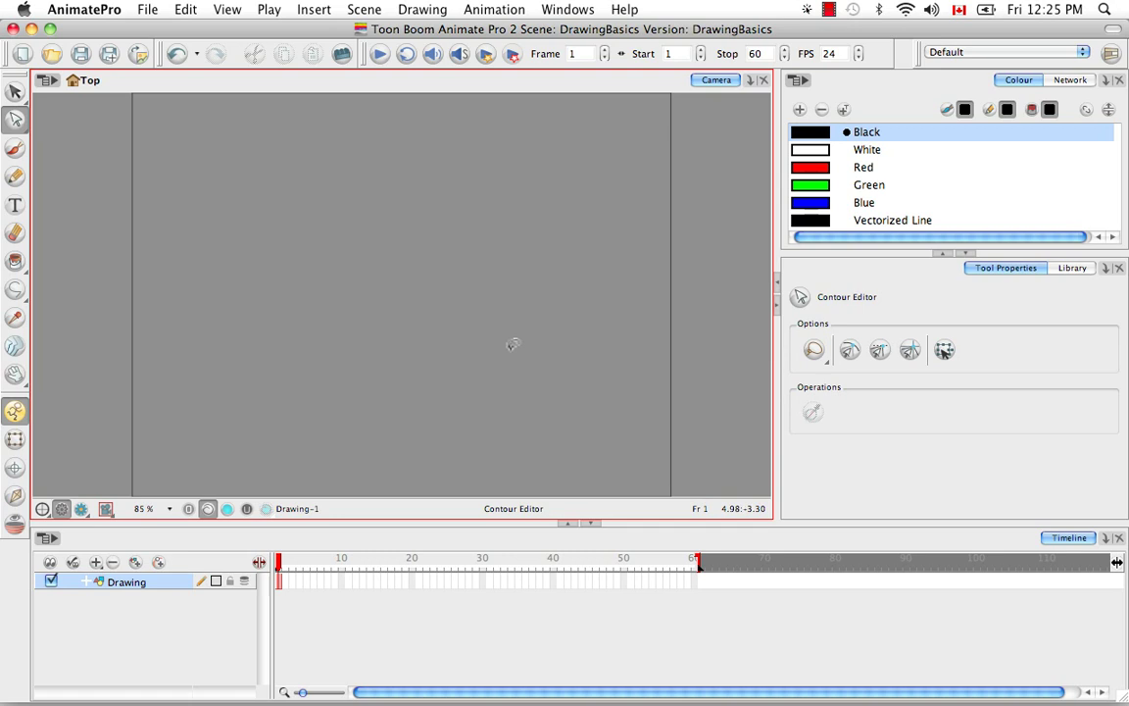
pyautogui.click(15, 147)
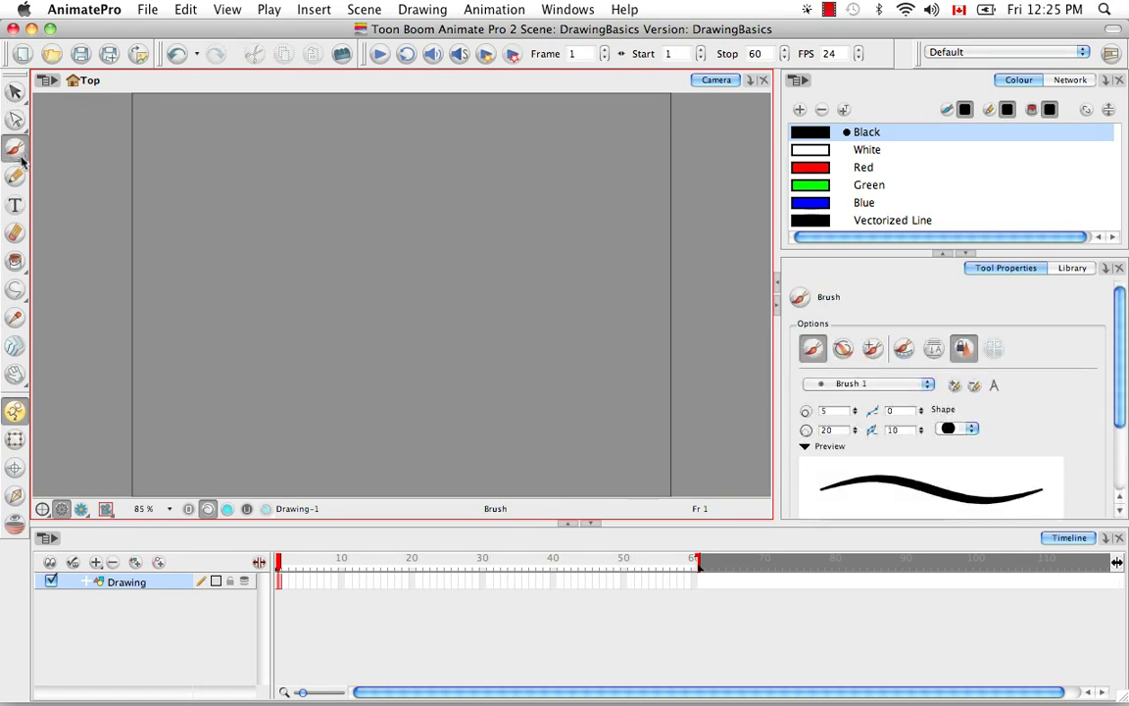
pyautogui.click(21, 288)
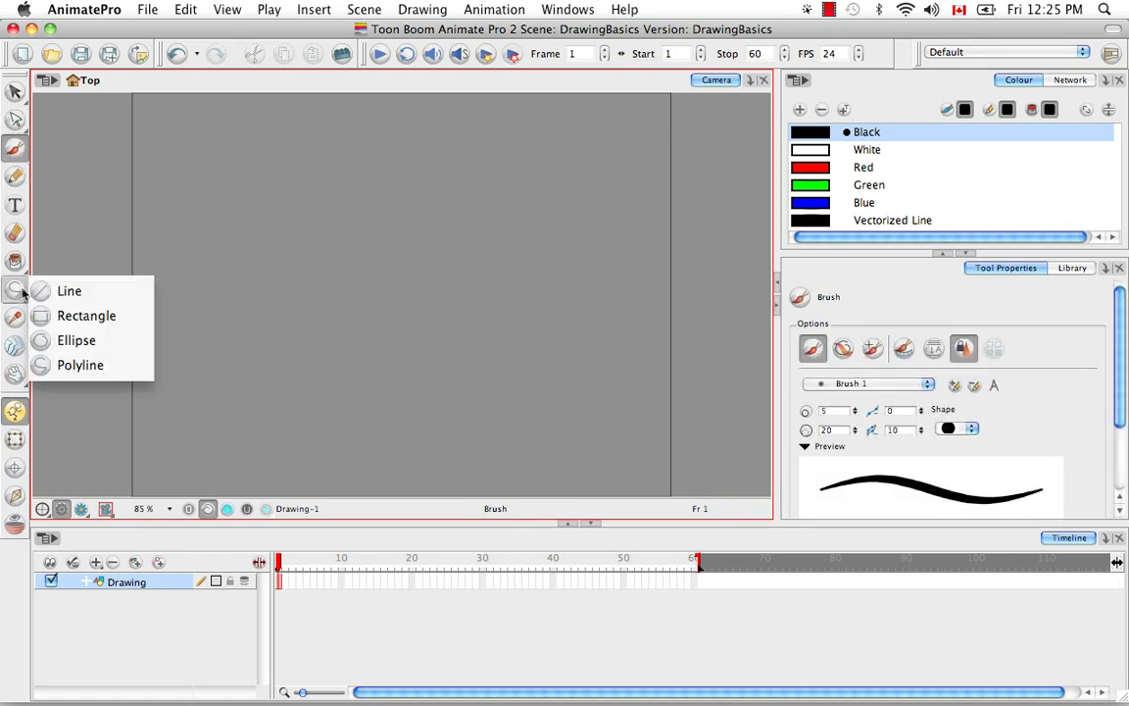
pyautogui.click(70, 289)
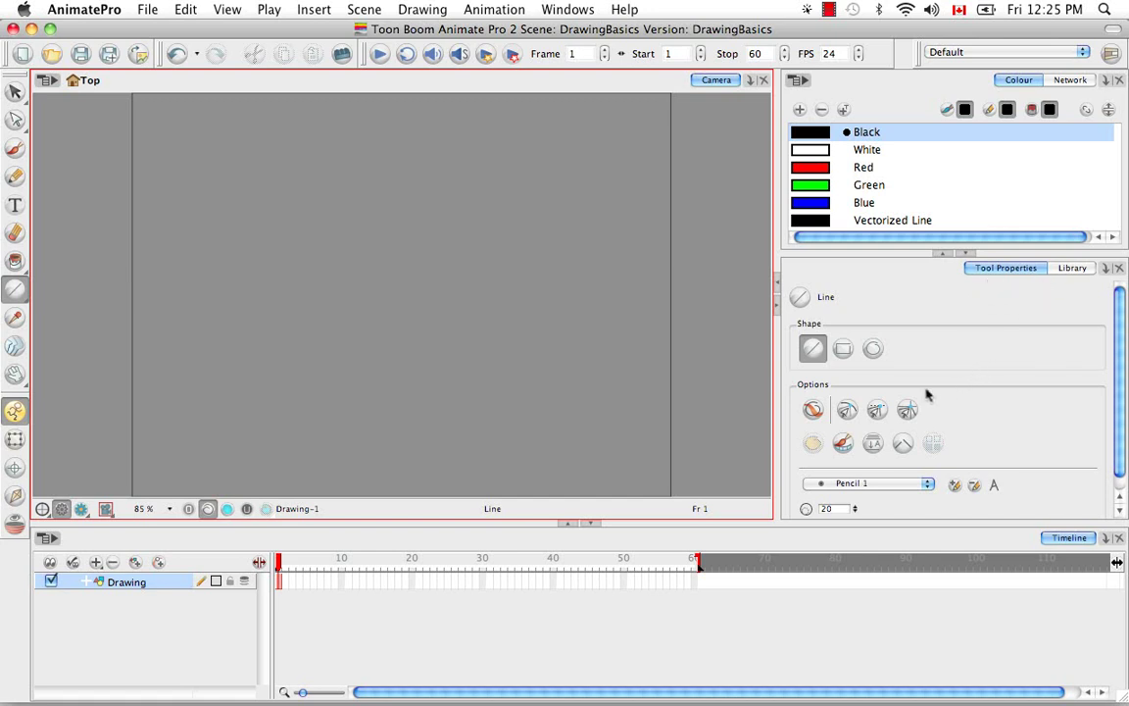
pyautogui.click(15, 149)
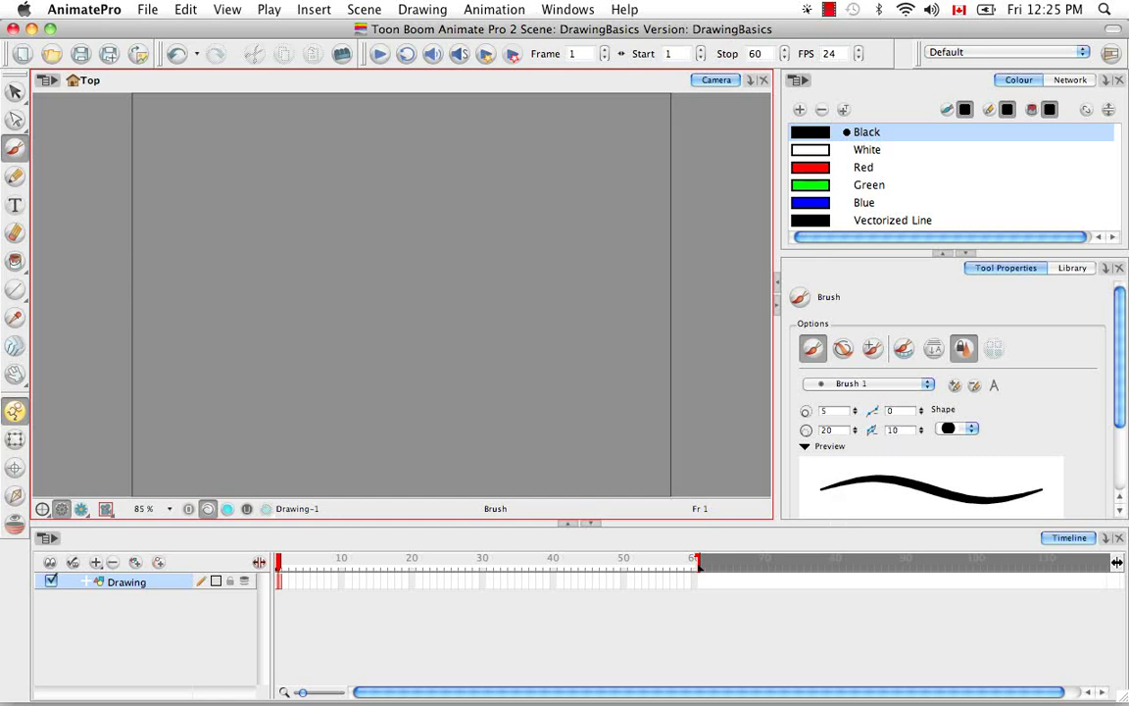
# Step: Paint a red test curve with the Brush, then lasso it with Select and delete it
pyautogui.click(813, 172)
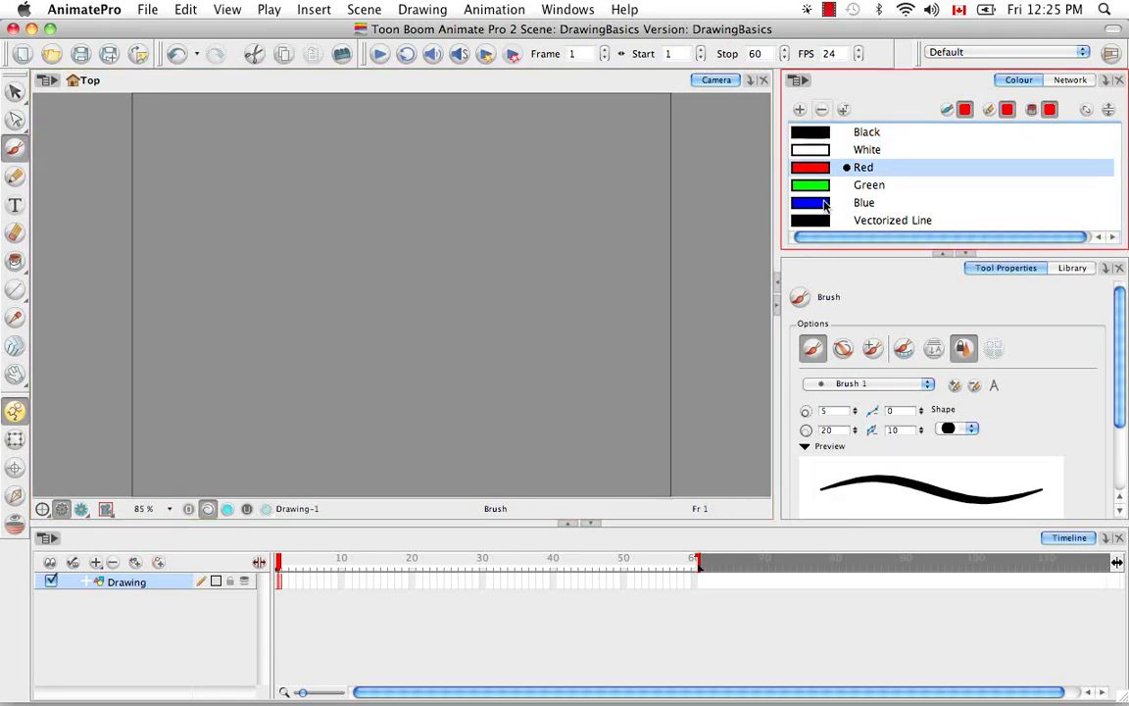
pyautogui.moveTo(248, 338); pyautogui.dragTo(543, 168)
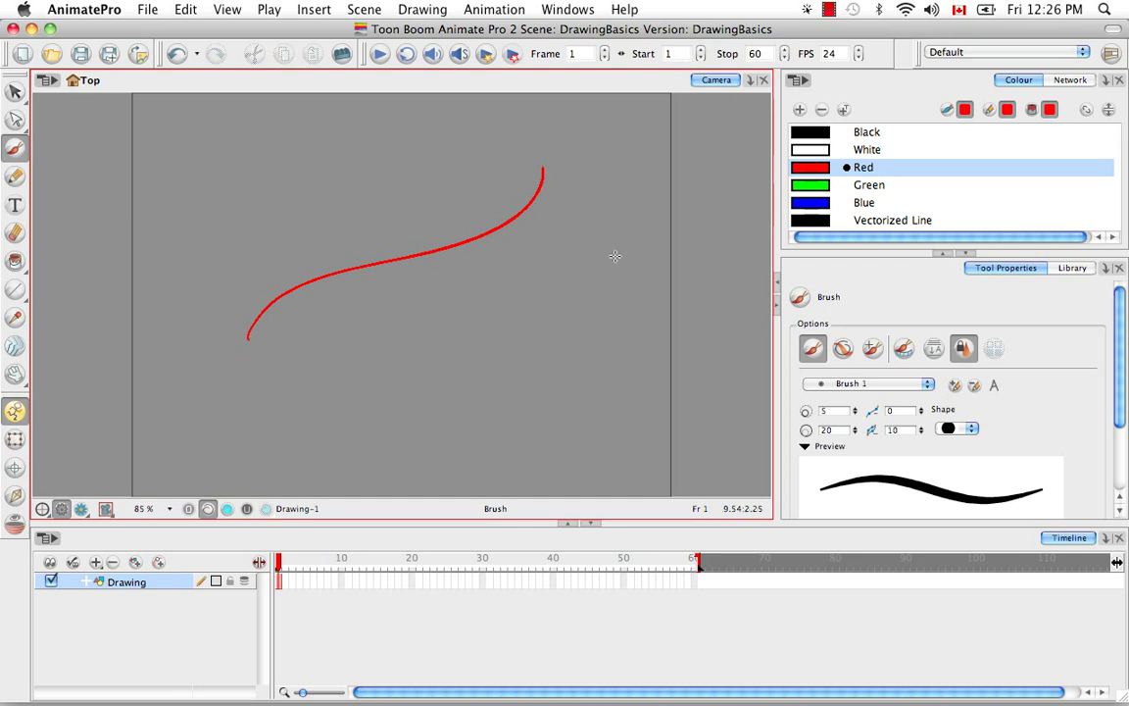
pyautogui.moveTo(15, 92); pyautogui.dragTo(69, 93)
pyautogui.moveTo(424, 147)
pyautogui.mouseDown()
pyautogui.moveTo(240, 183)
pyautogui.moveTo(186, 297)
pyautogui.mouseUp()
pyautogui.press('Delete')
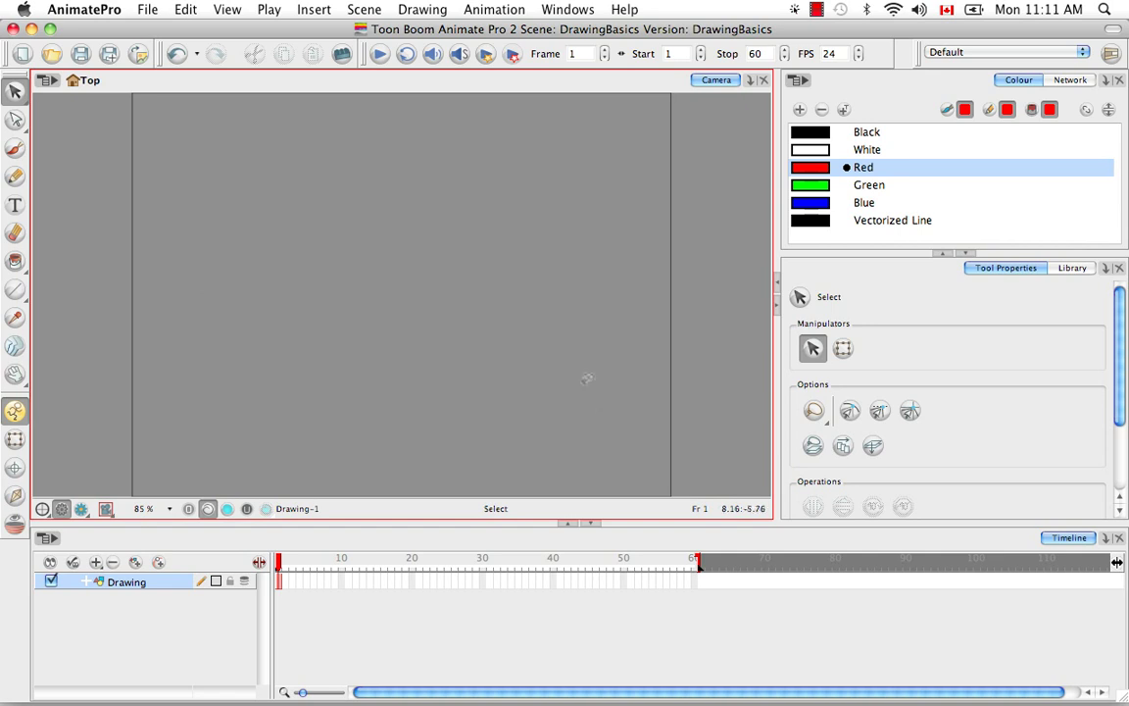
# Step: Add a Drawing view tab beside the Camera view and toggle between the two tabs
pyautogui.click(749, 80)
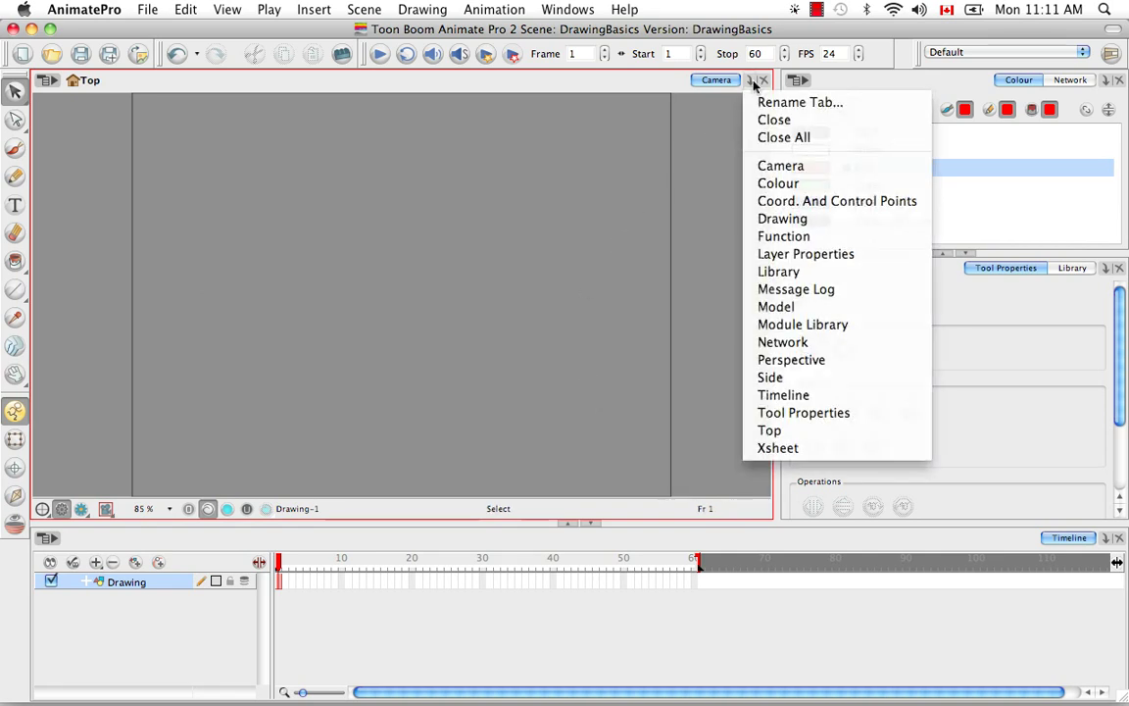
pyautogui.click(821, 219)
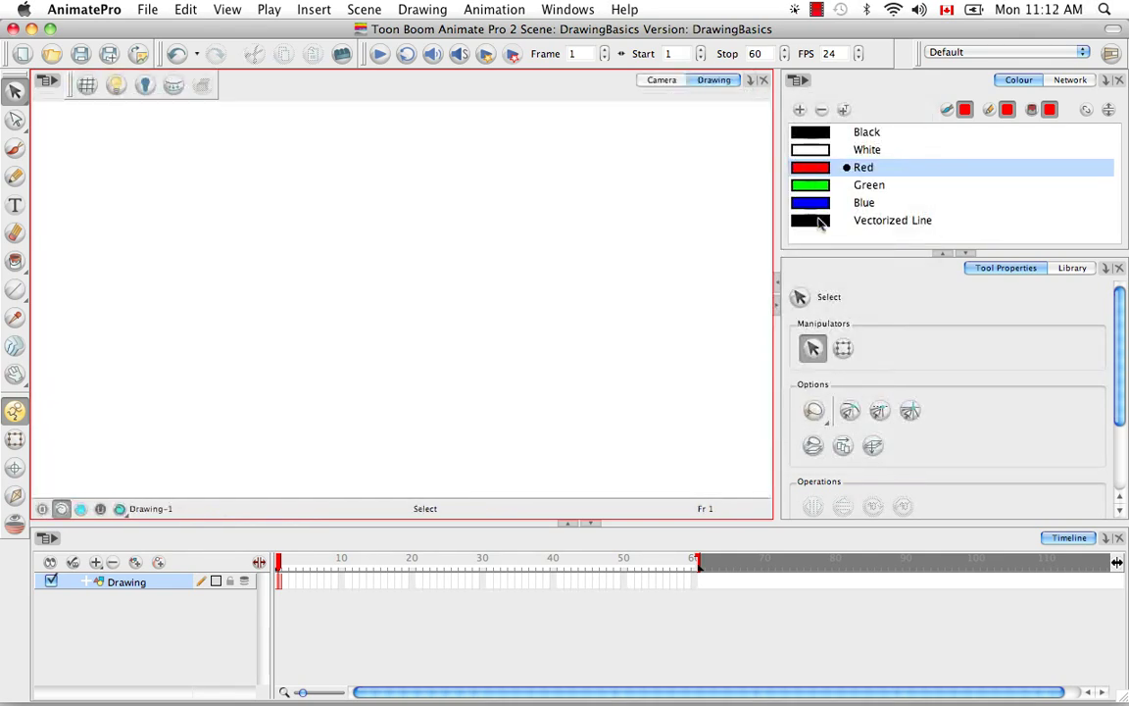
pyautogui.click(674, 81)
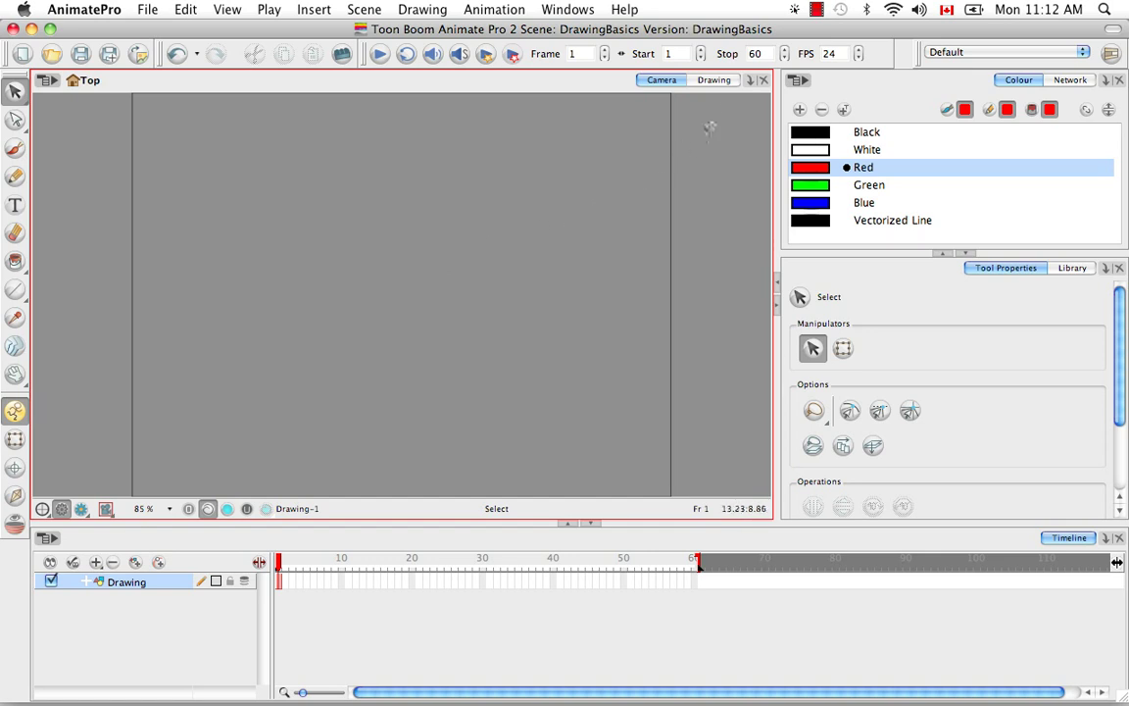
pyautogui.click(713, 81)
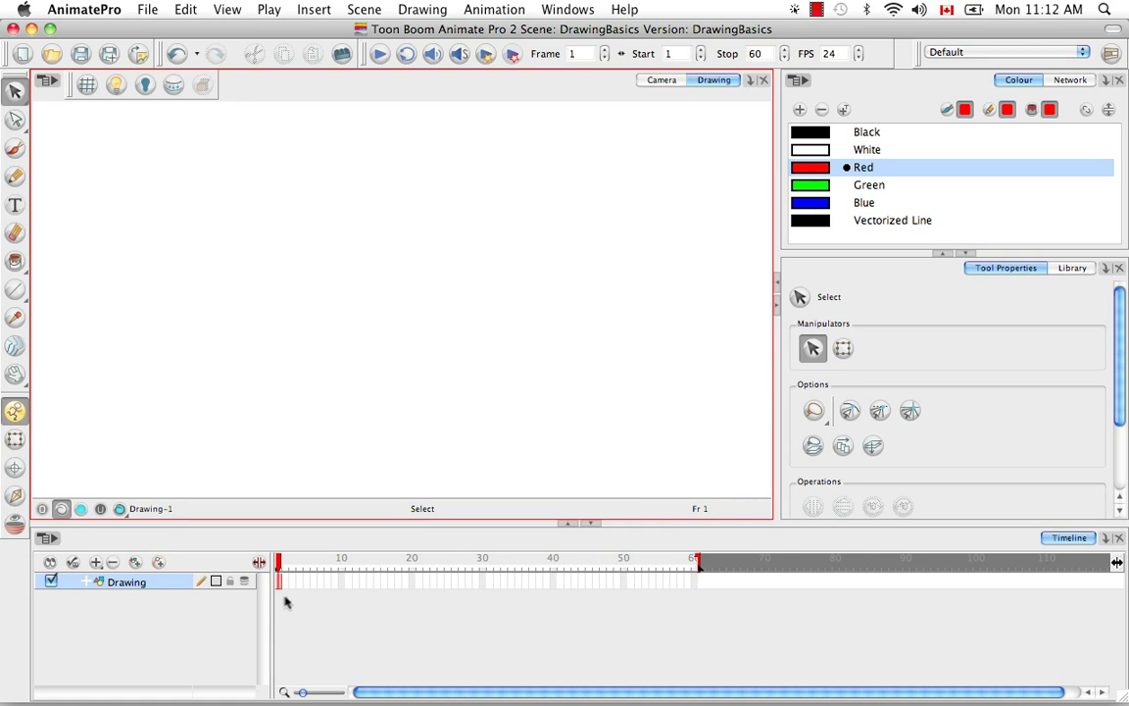
pyautogui.click(660, 80)
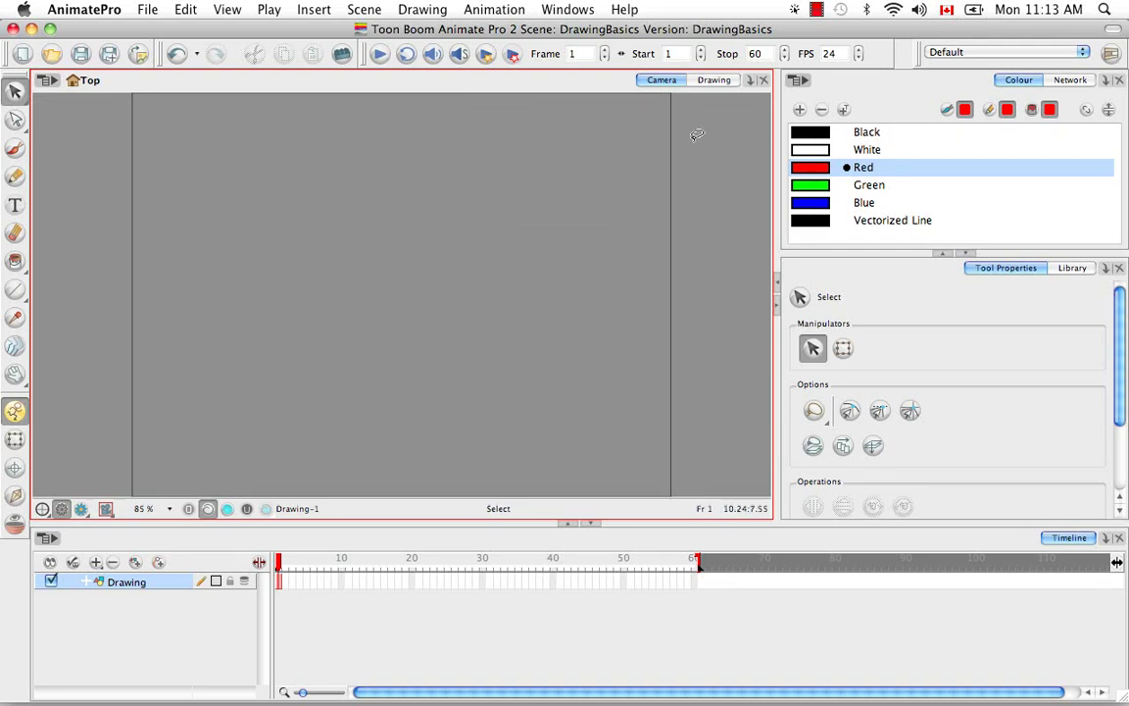
pyautogui.click(714, 81)
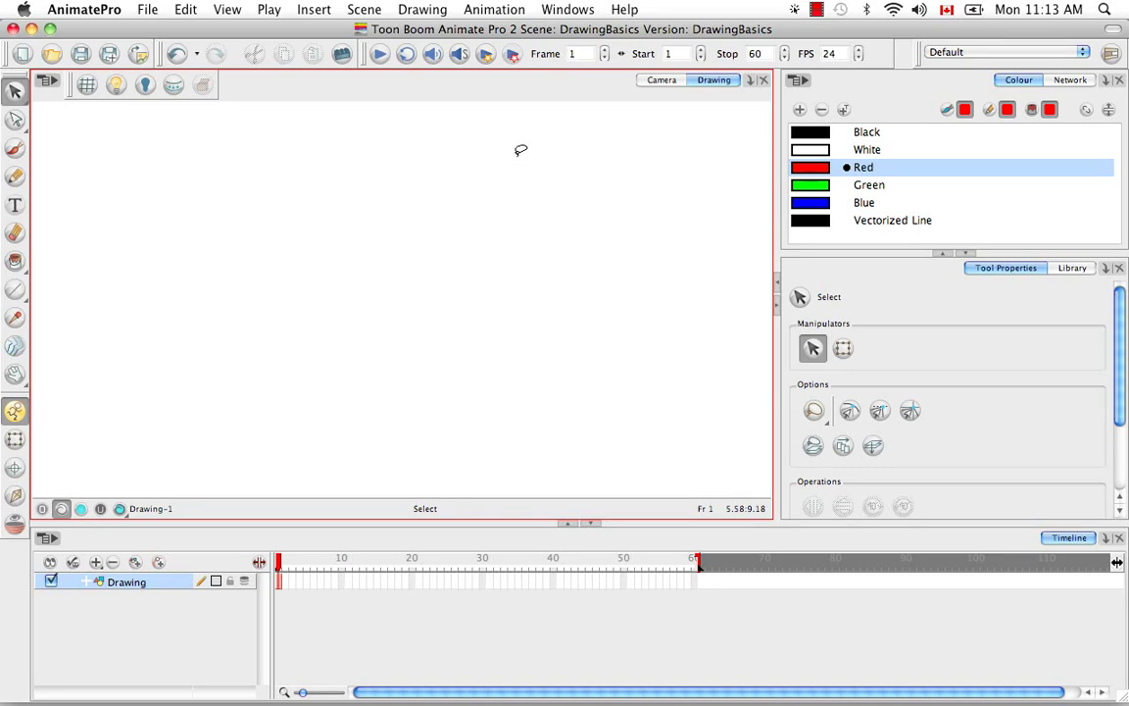
pyautogui.click(660, 80)
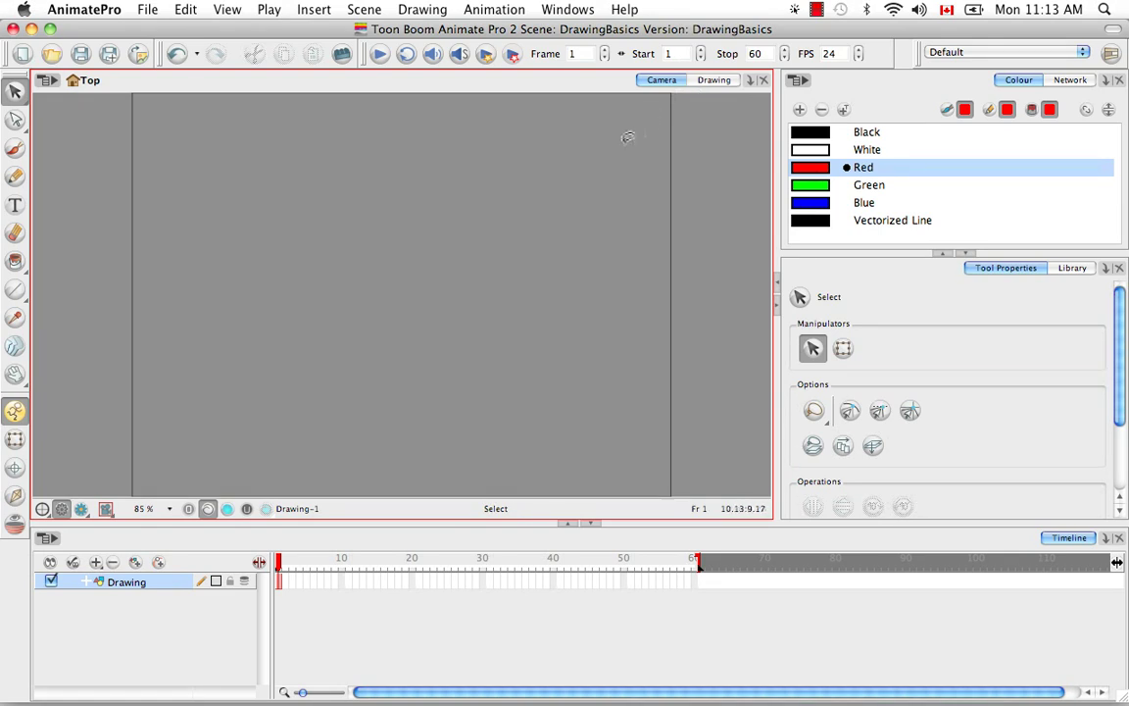
# Step: Add a new drawing layer named 'figure'
pyautogui.click(714, 82)
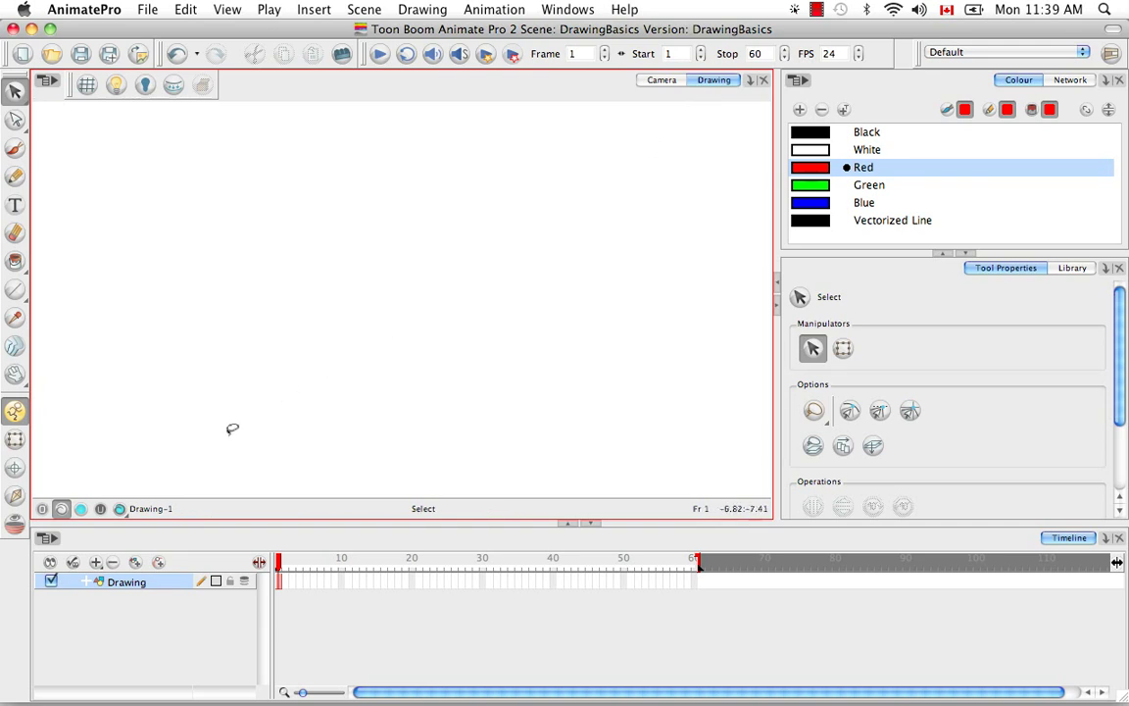
pyautogui.click(135, 562)
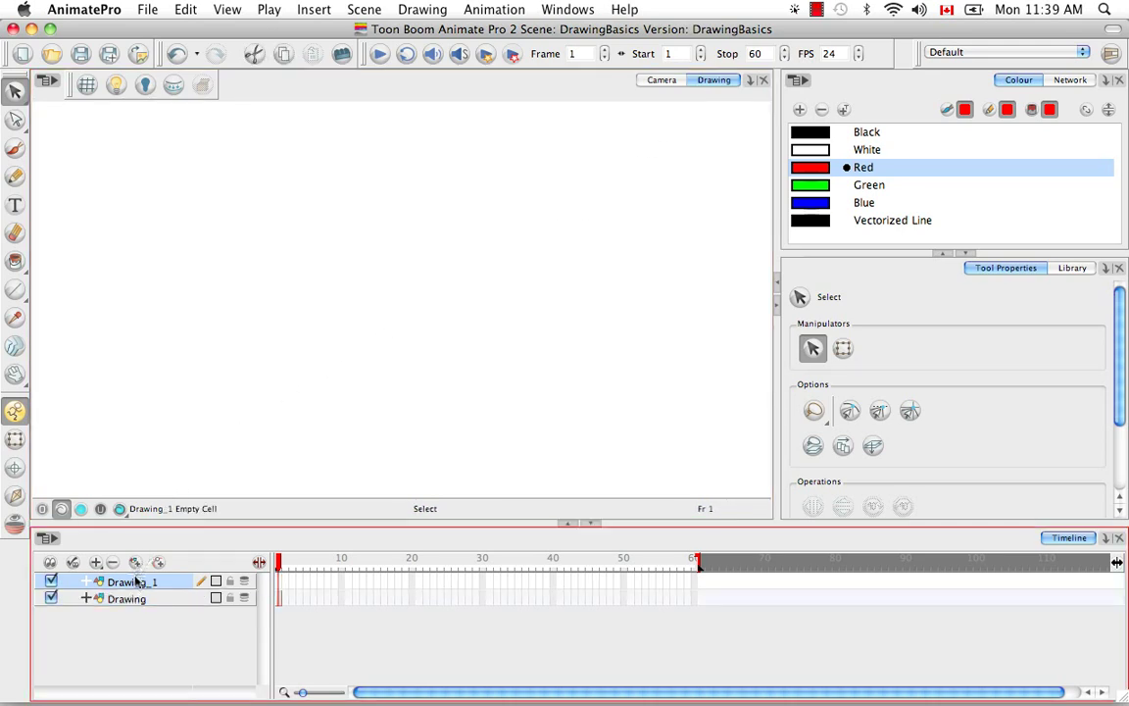
pyautogui.doubleClick(136, 584)
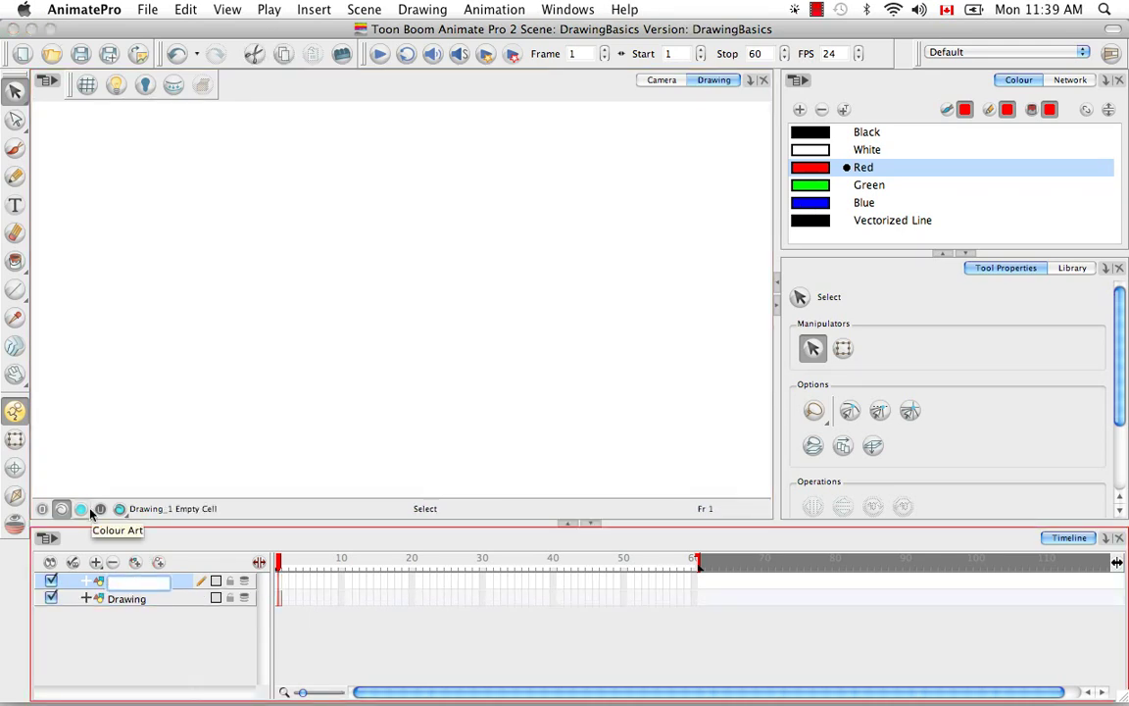
pyautogui.write('figure')
pyautogui.press('Return')
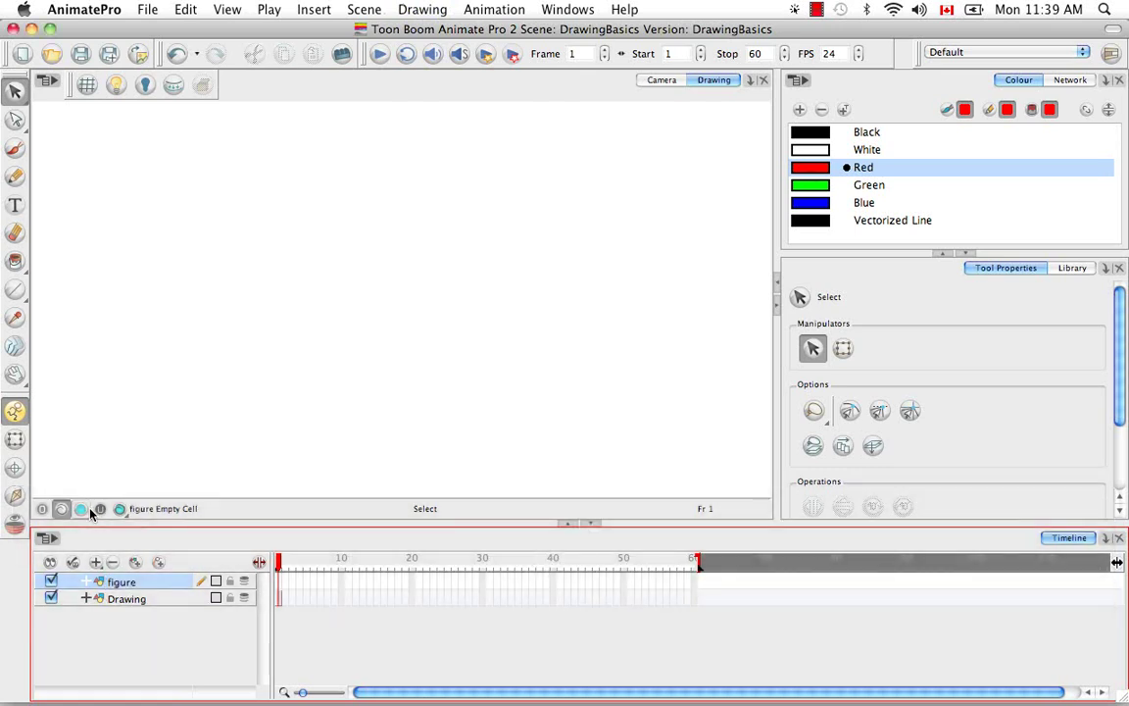
# Step: Rename the original Drawing layer to 'bg'
pyautogui.click(138, 600)
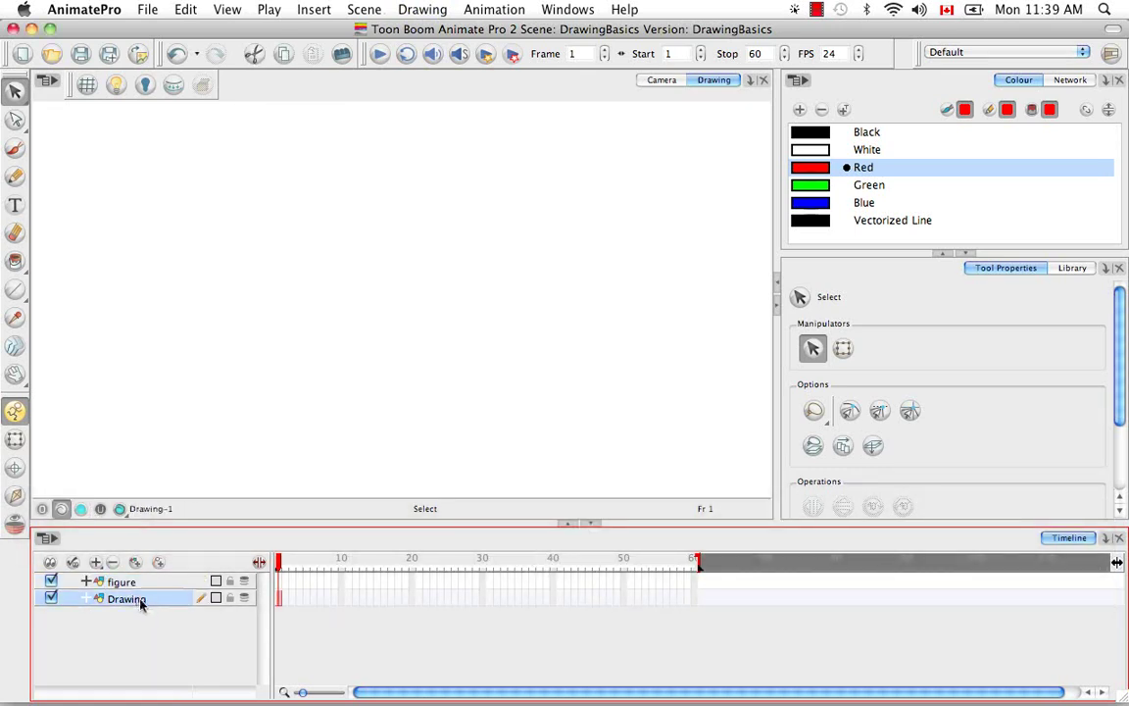
pyautogui.doubleClick(147, 599)
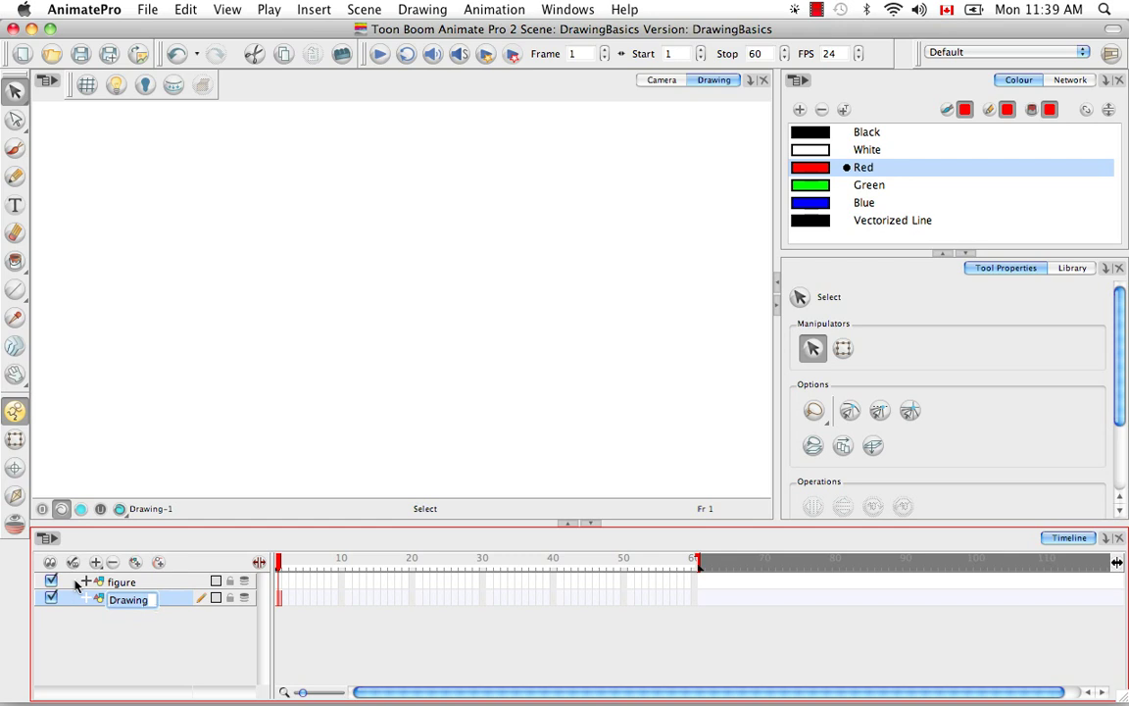
pyautogui.press('BackSpace')
pyautogui.write('bg')
pyautogui.press('Return')
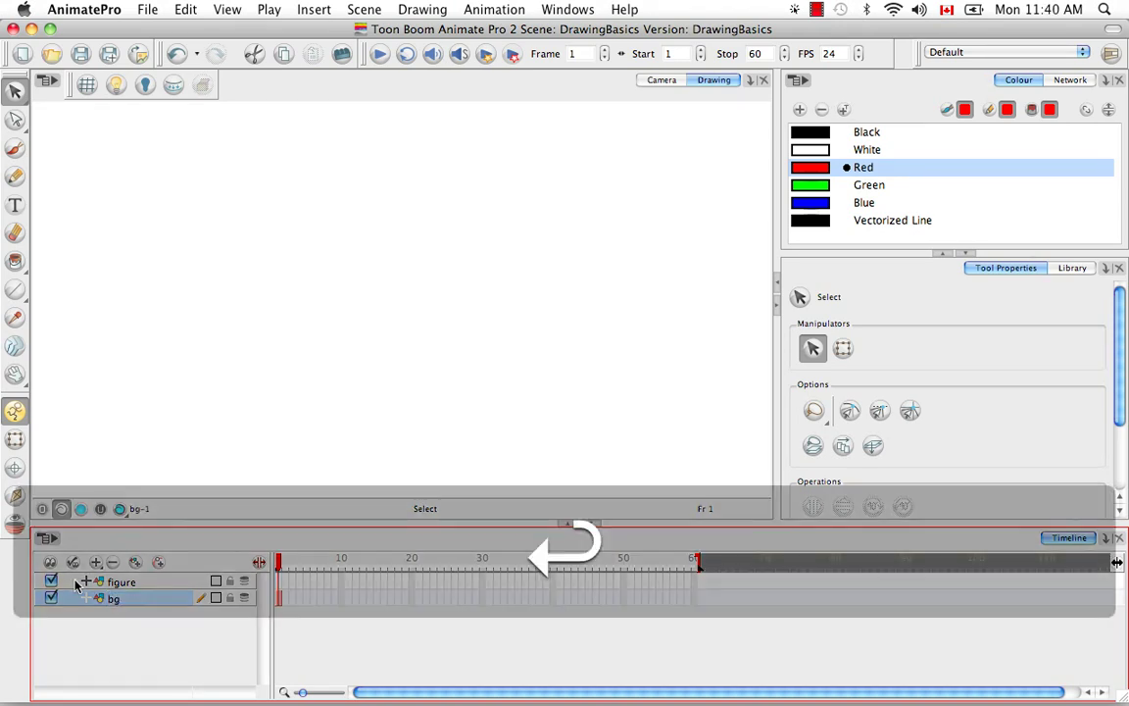
# Step: Draw a black rectangular frame with the Brush on the bg layer
pyautogui.click(14, 148)
pyautogui.click(823, 138)
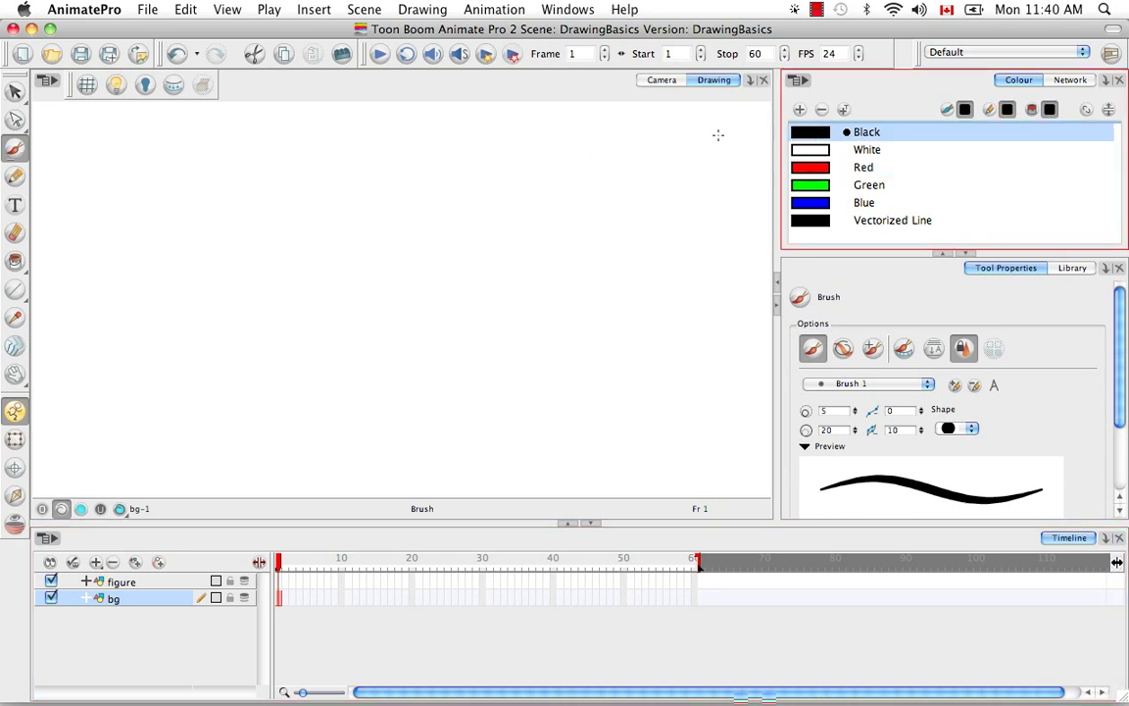
pyautogui.moveTo(270, 175)
pyautogui.mouseDown()
pyautogui.moveTo(572, 173)
pyautogui.moveTo(574, 412)
pyautogui.moveTo(262, 415)
pyautogui.moveTo(262, 172)
pyautogui.mouseUp()
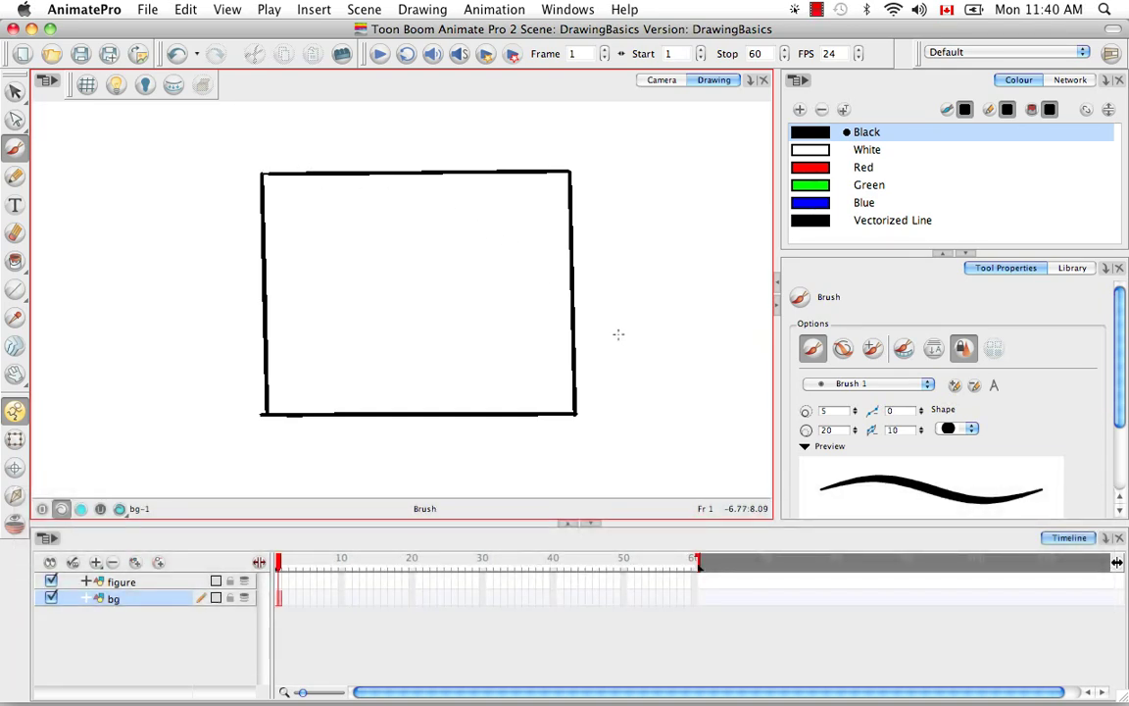
# Step: With the view tilted about 20 degrees, add a sun circle and wavy horizon, then reset rotation
pyautogui.press('alt+super')
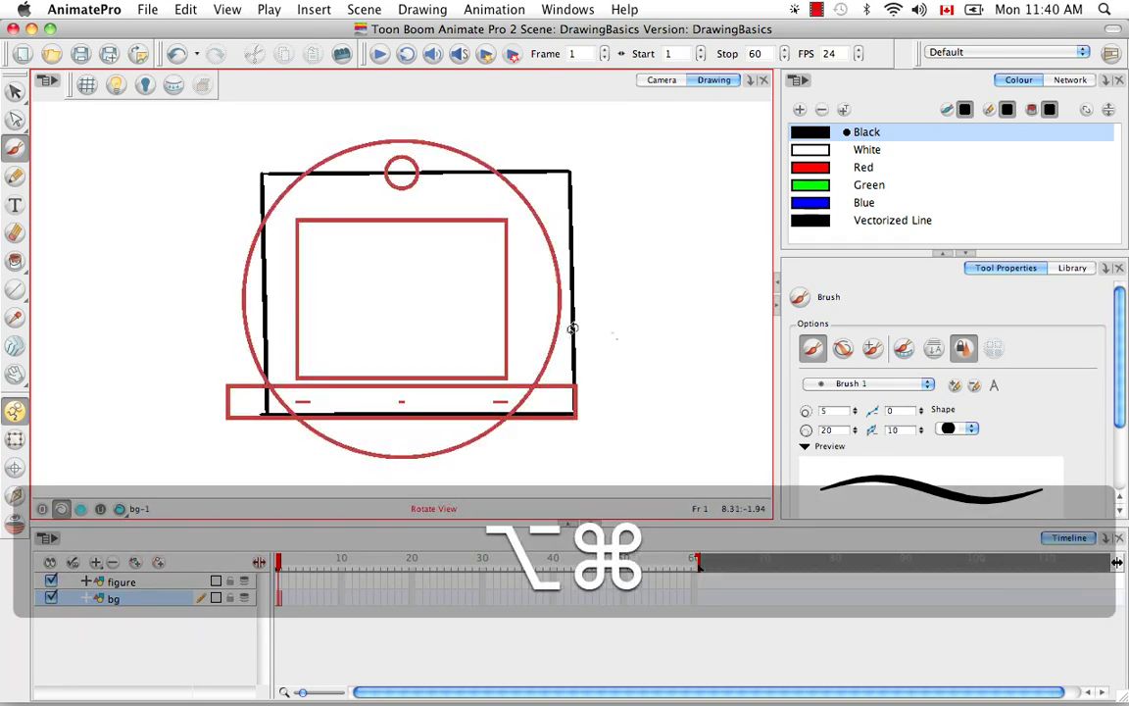
pyautogui.moveTo(572, 328); pyautogui.dragTo(571, 284)
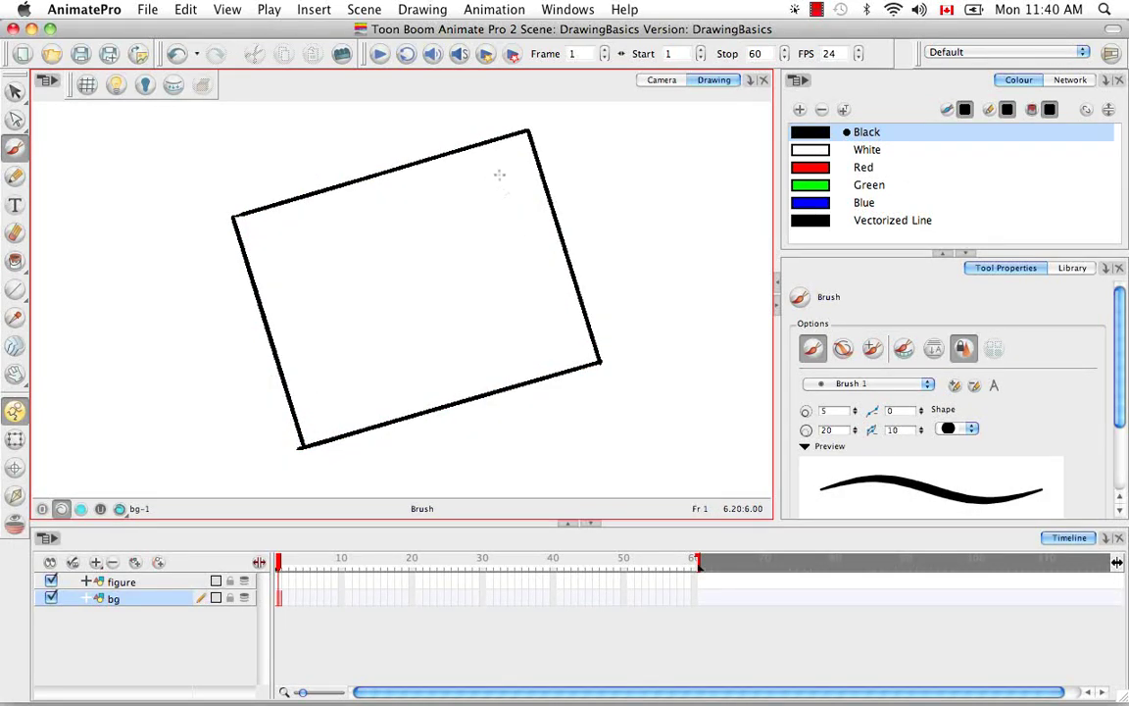
pyautogui.moveTo(489, 184)
pyautogui.mouseDown()
pyautogui.moveTo(465, 206)
pyautogui.moveTo(501, 190)
pyautogui.mouseUp()
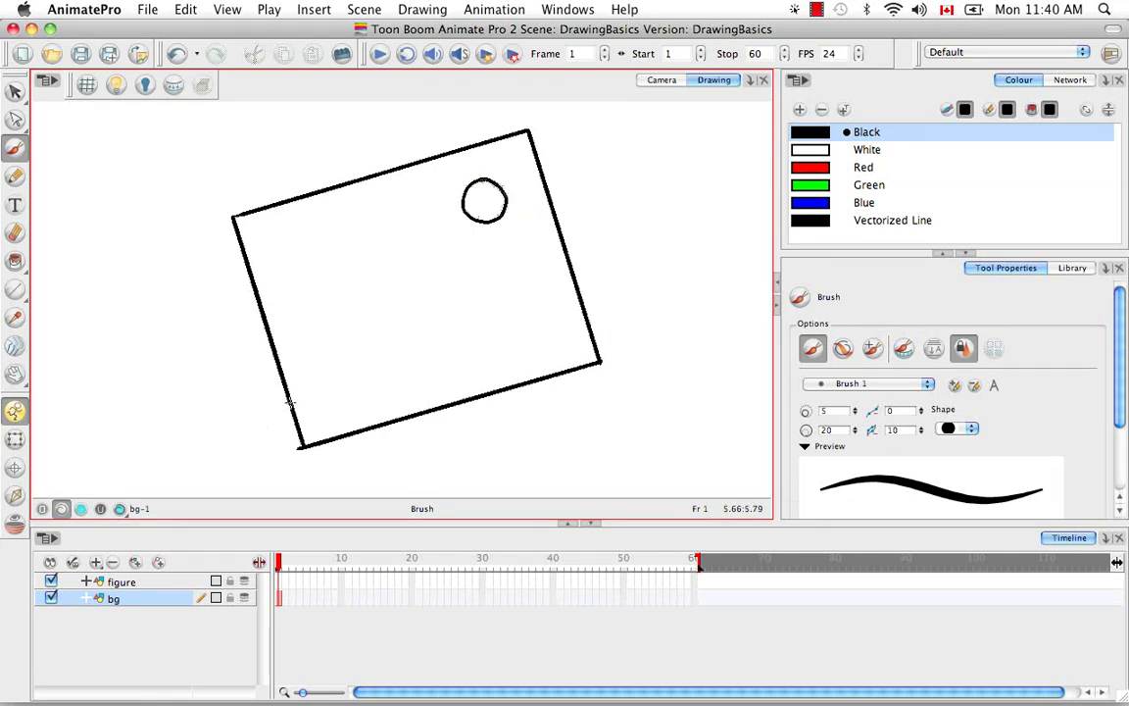
pyautogui.moveTo(290, 402); pyautogui.dragTo(581, 310)
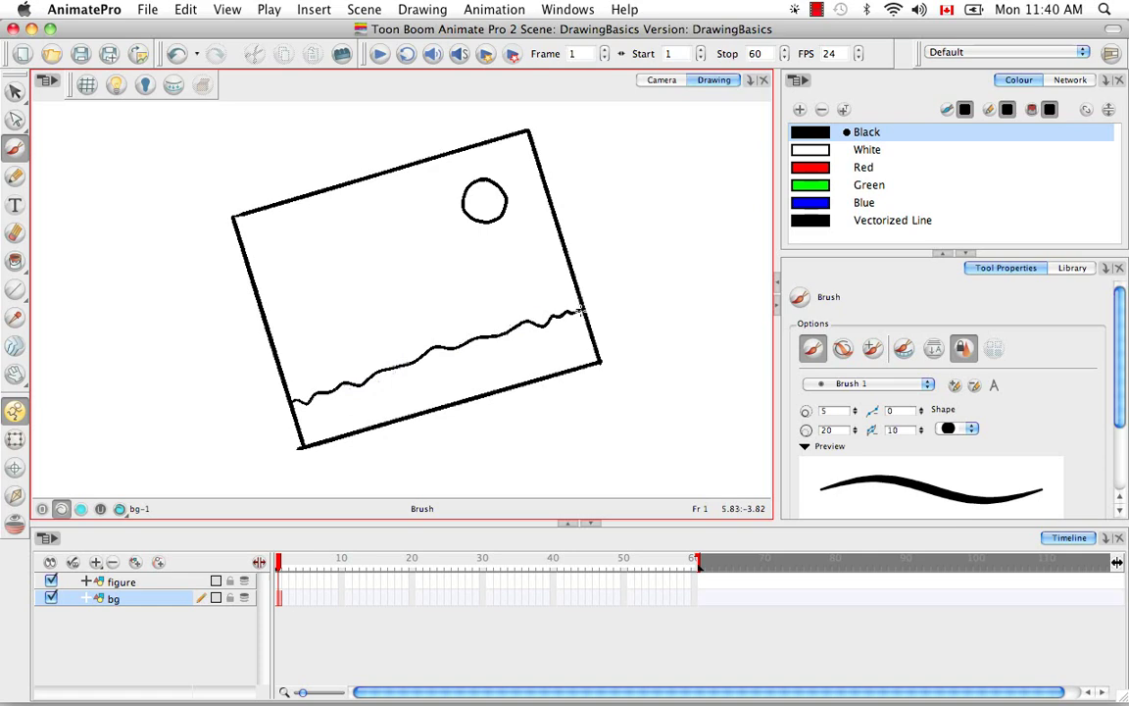
pyautogui.hotkey('shift', 'x')
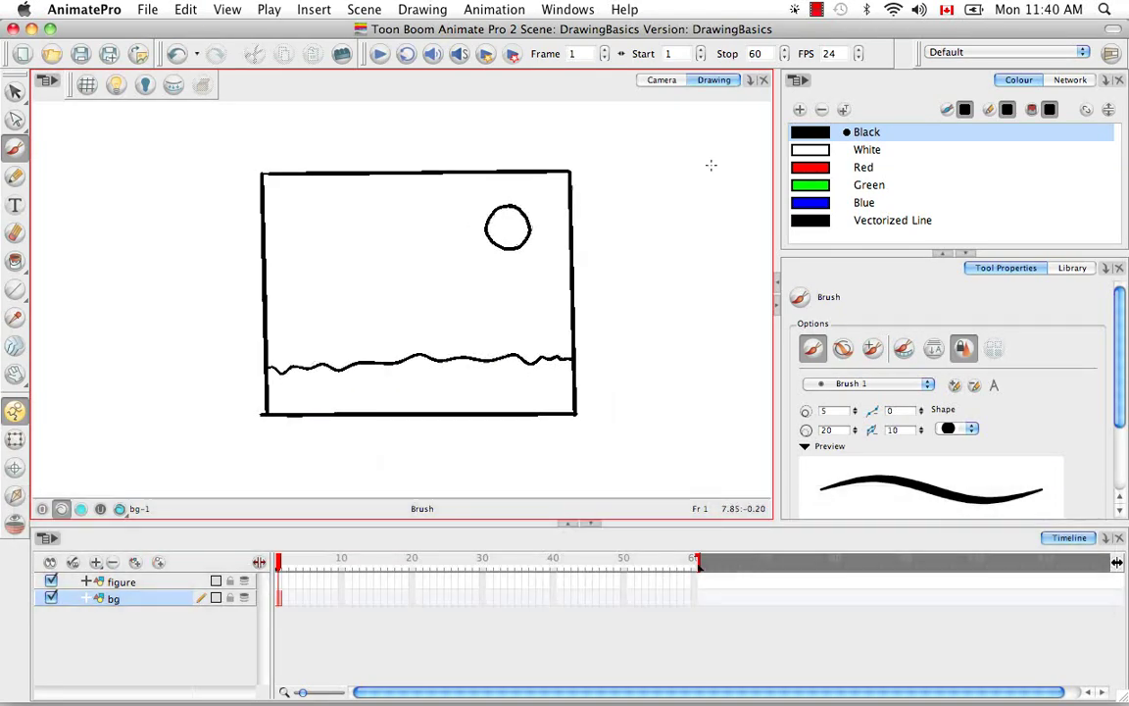
# Step: Recolour the Red swatch to yellow and the Green swatch to a muted green
pyautogui.doubleClick(822, 174)
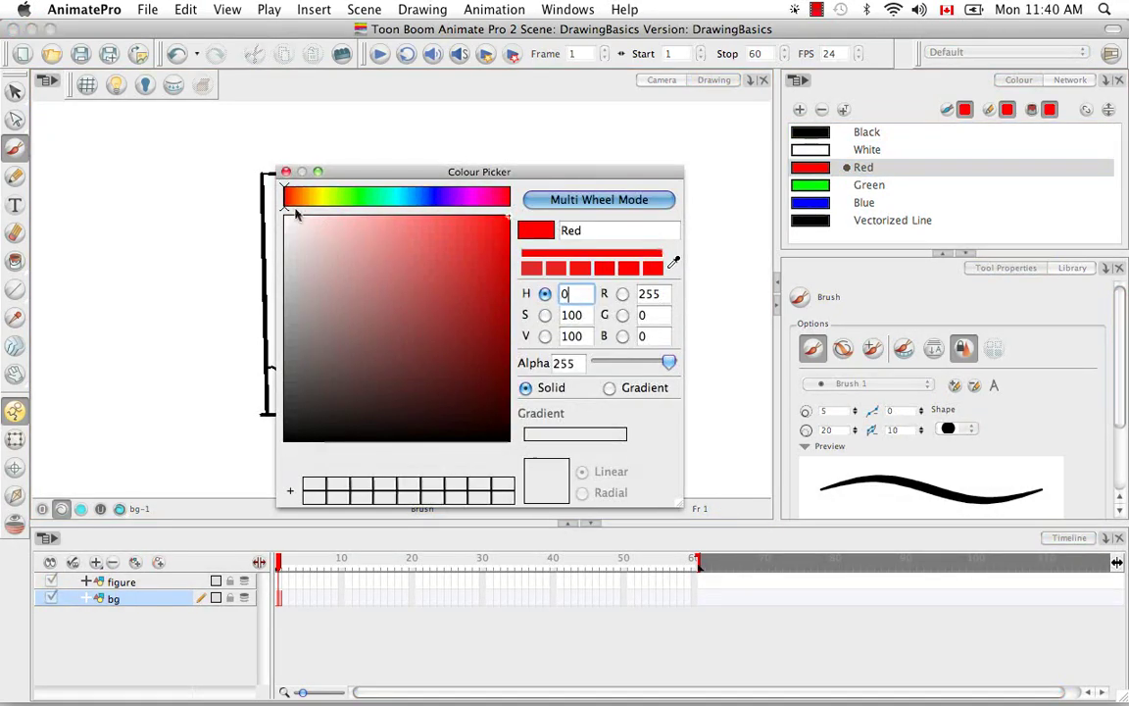
pyautogui.moveTo(292, 206); pyautogui.dragTo(322, 196)
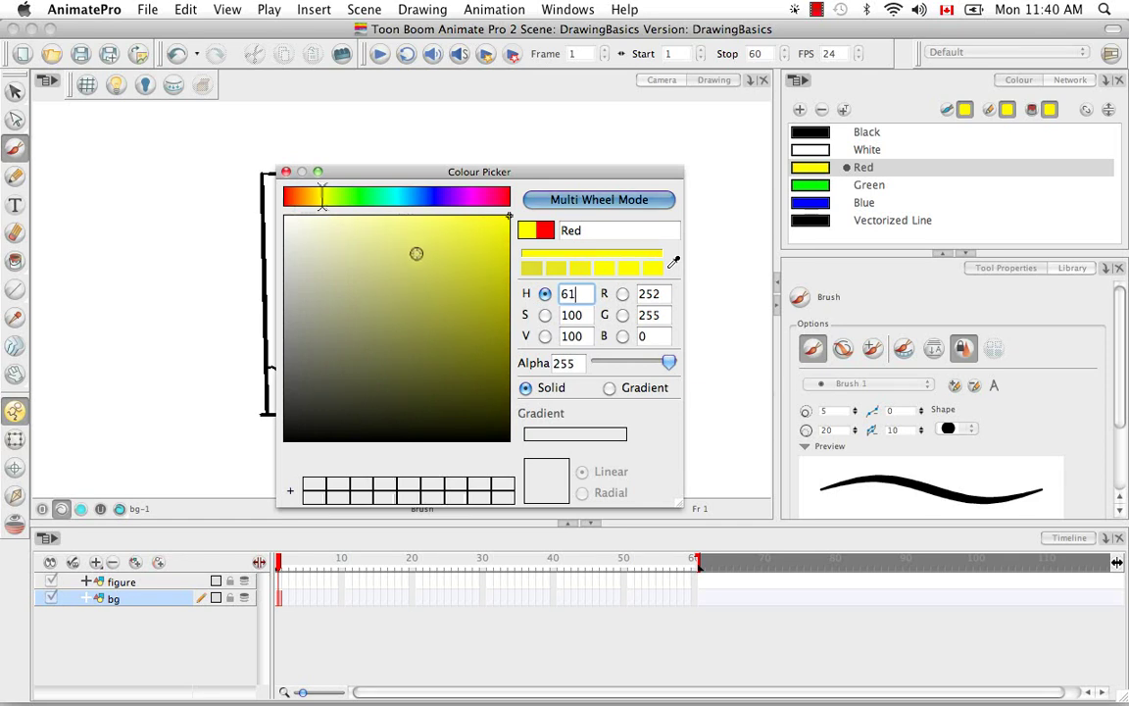
pyautogui.click(285, 171)
pyautogui.doubleClick(810, 185)
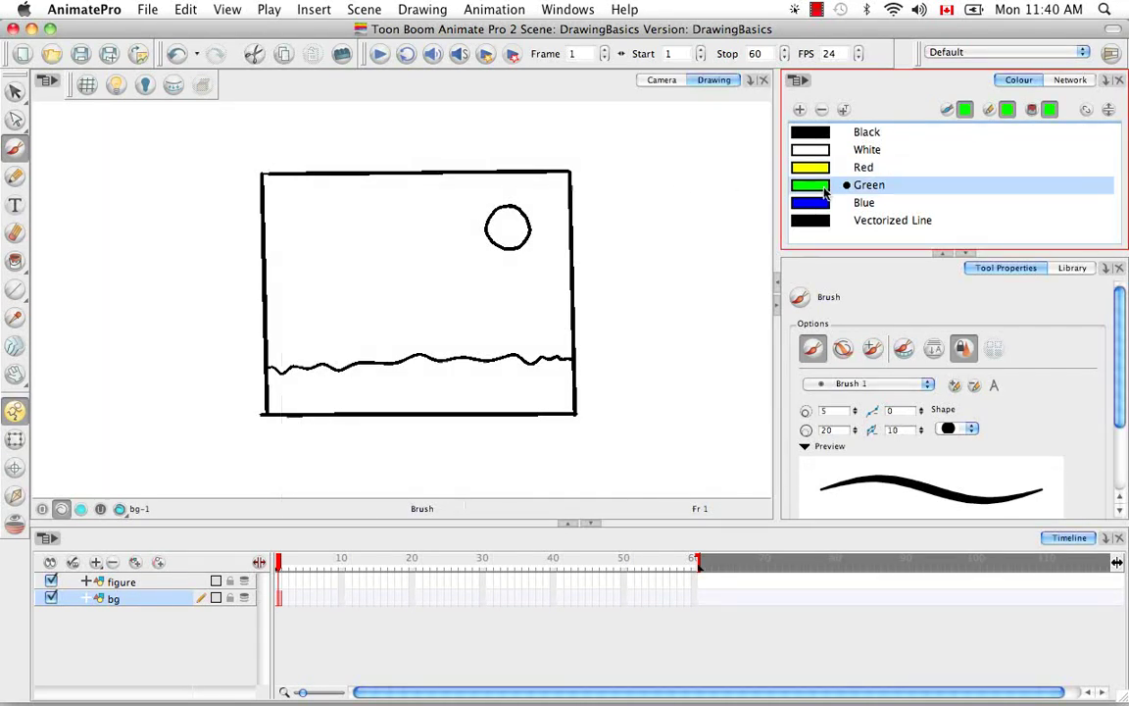
pyautogui.click(389, 316)
pyautogui.moveTo(389, 317)
pyautogui.mouseDown()
pyautogui.moveTo(388, 336)
pyautogui.moveTo(353, 305)
pyautogui.moveTo(396, 303)
pyautogui.moveTo(403, 282)
pyautogui.mouseUp()
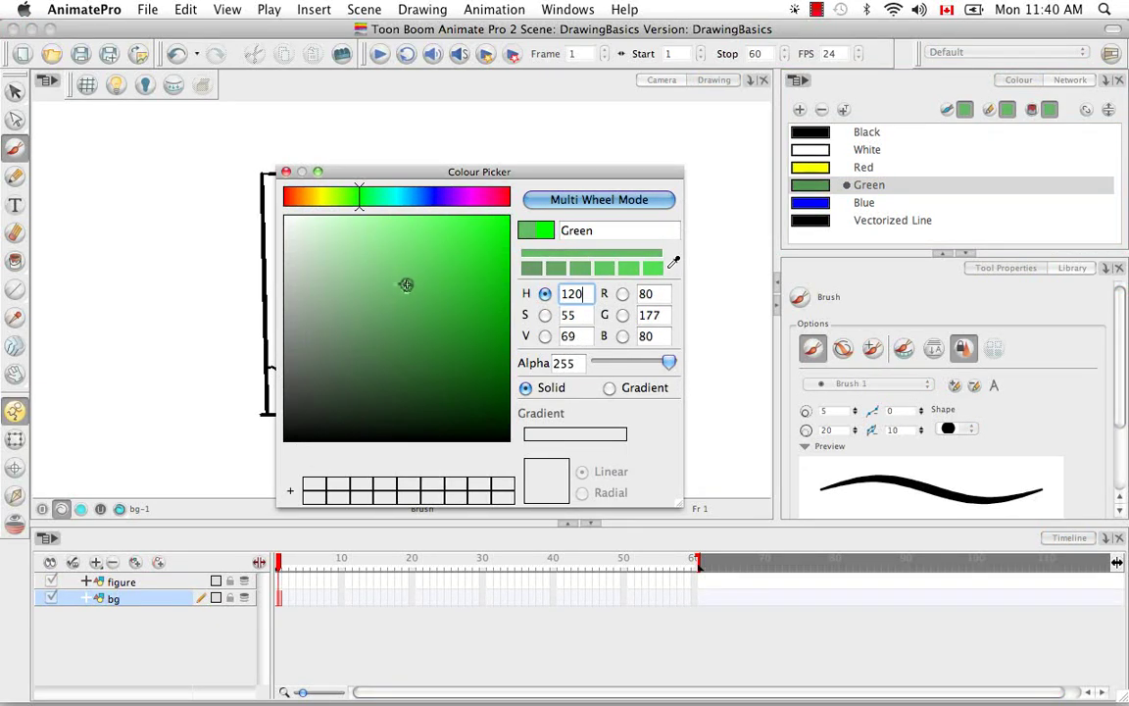
pyautogui.click(285, 171)
# Step: Change the Blue swatch to a light cyan
pyautogui.doubleClick(809, 203)
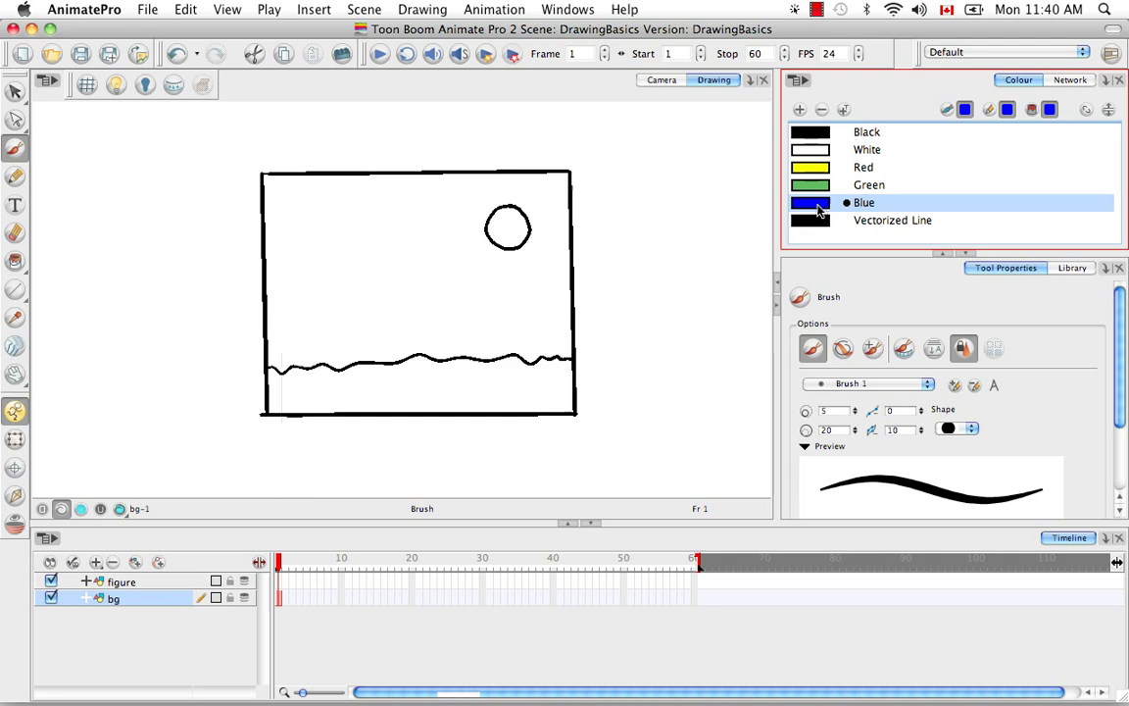
pyautogui.click(435, 197)
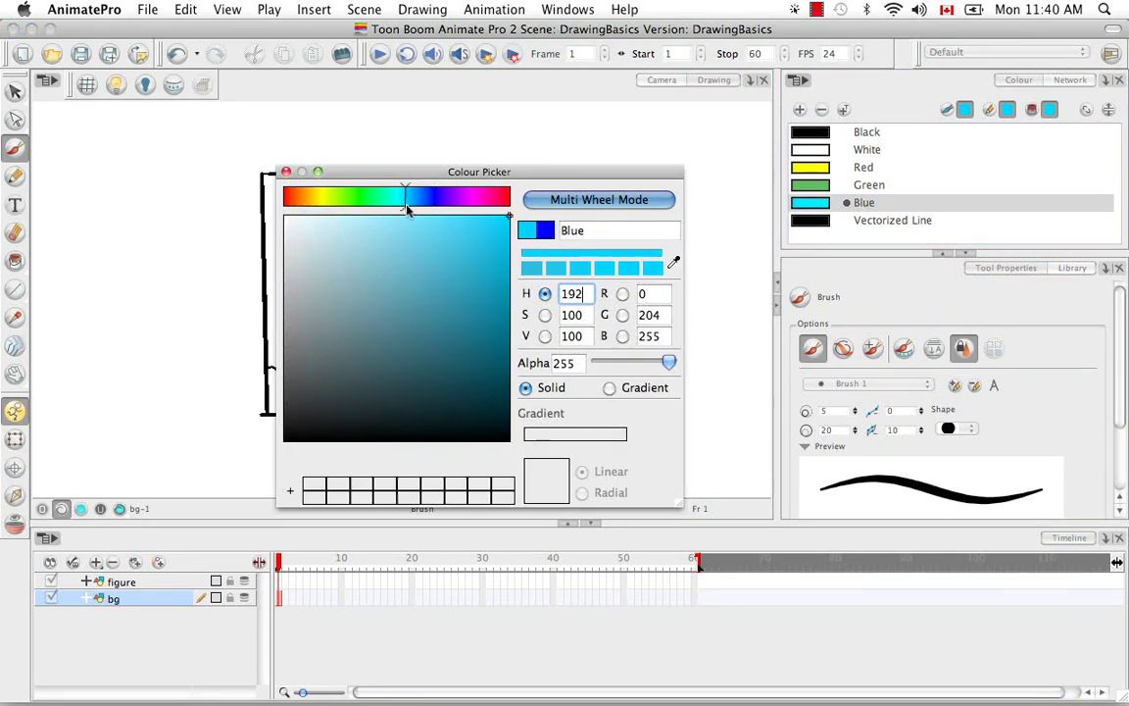
pyautogui.moveTo(404, 197)
pyautogui.mouseDown()
pyautogui.moveTo(383, 216)
pyautogui.moveTo(373, 193)
pyautogui.mouseUp()
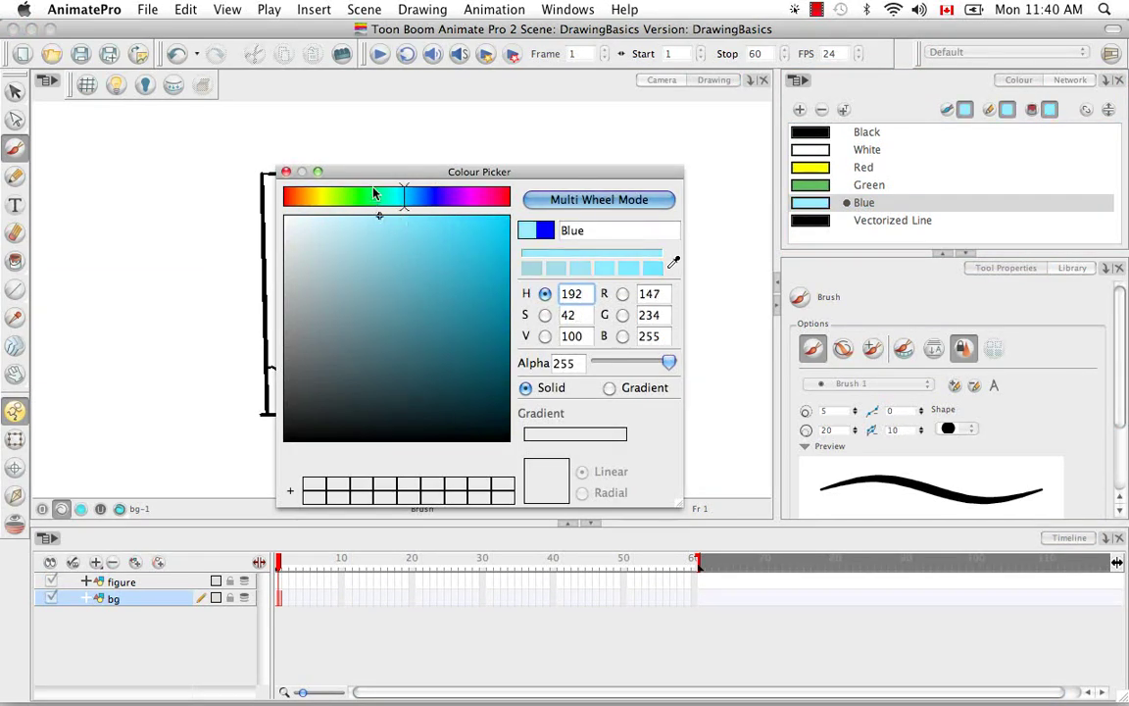
pyautogui.click(285, 172)
# Step: Fill the sky light blue, the sun yellow and the ground green with the Paint tool
pyautogui.click(15, 261)
pyautogui.click(350, 269)
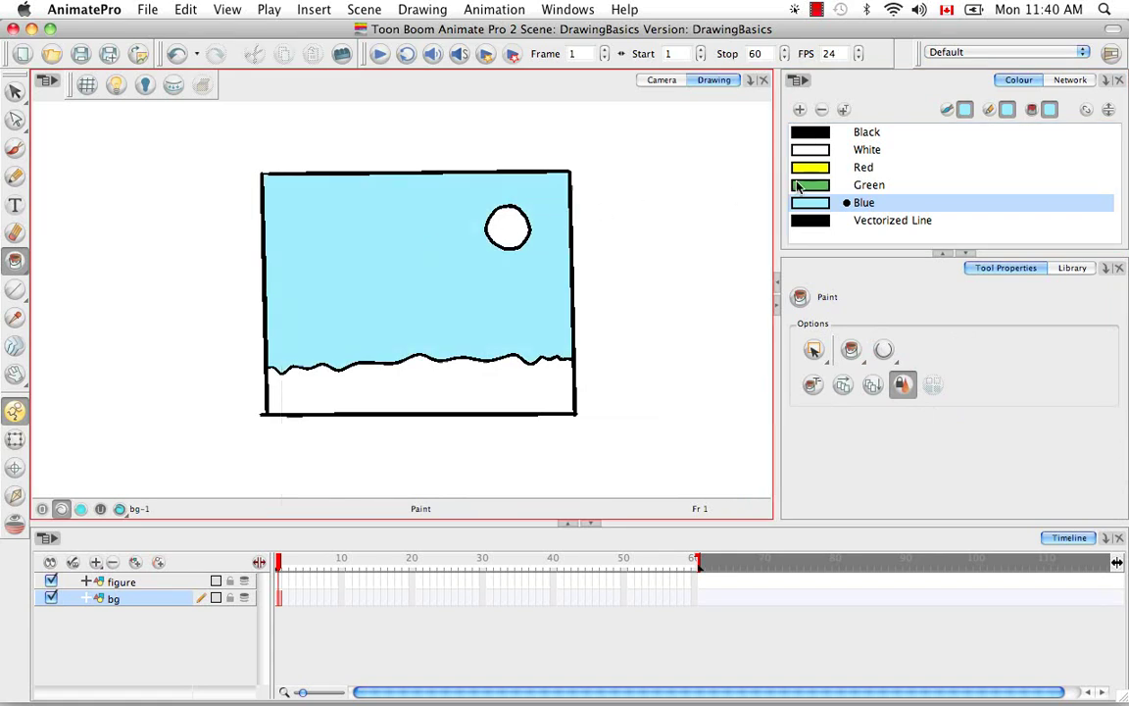
pyautogui.click(809, 167)
pyautogui.click(505, 223)
pyautogui.click(814, 185)
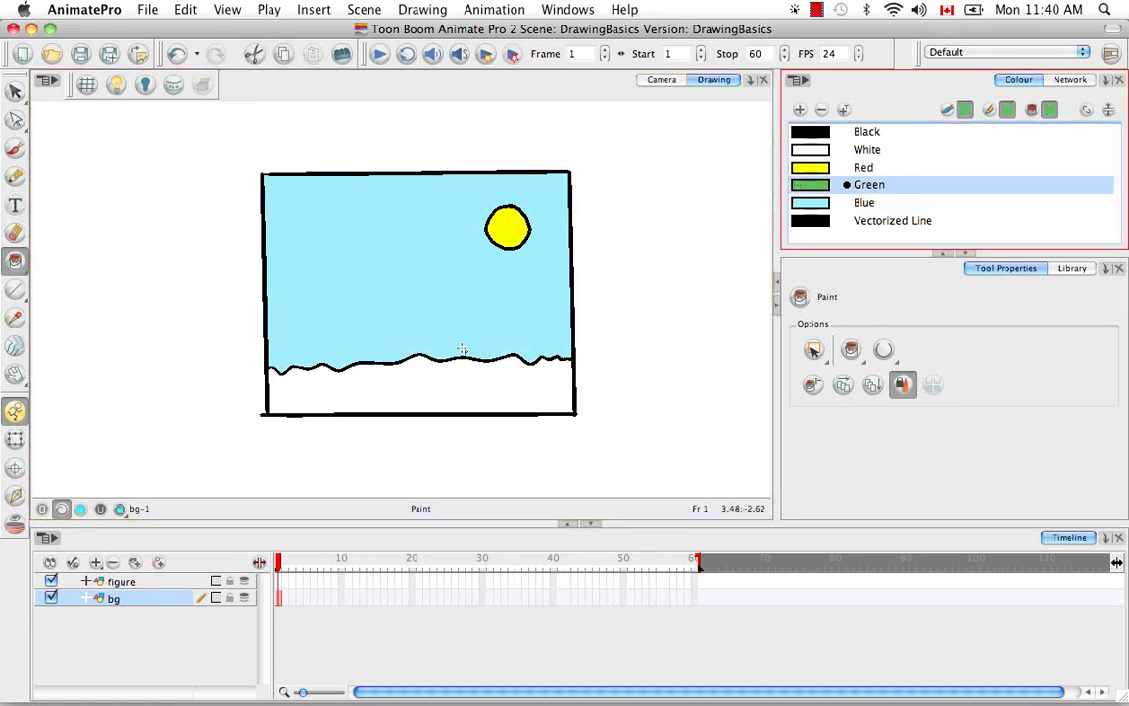
pyautogui.click(459, 381)
# Step: On the figure layer, brush a black stick figure: oval head, body, legs with feet, arms with hands
pyautogui.click(137, 582)
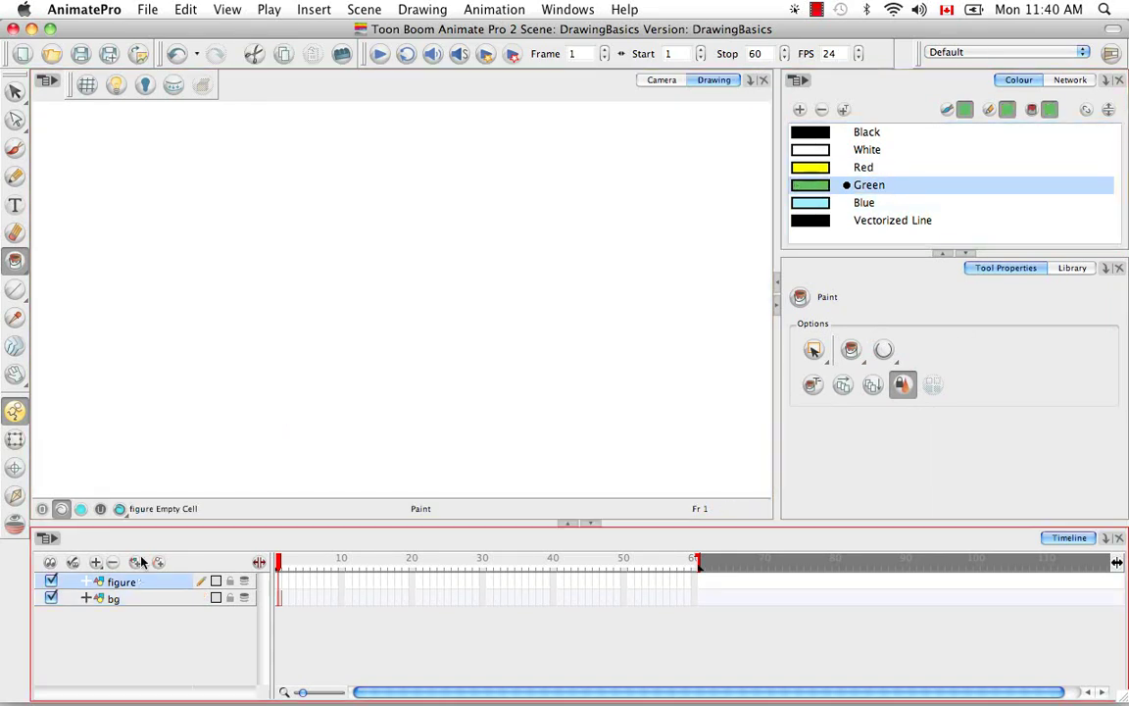
pyautogui.click(15, 147)
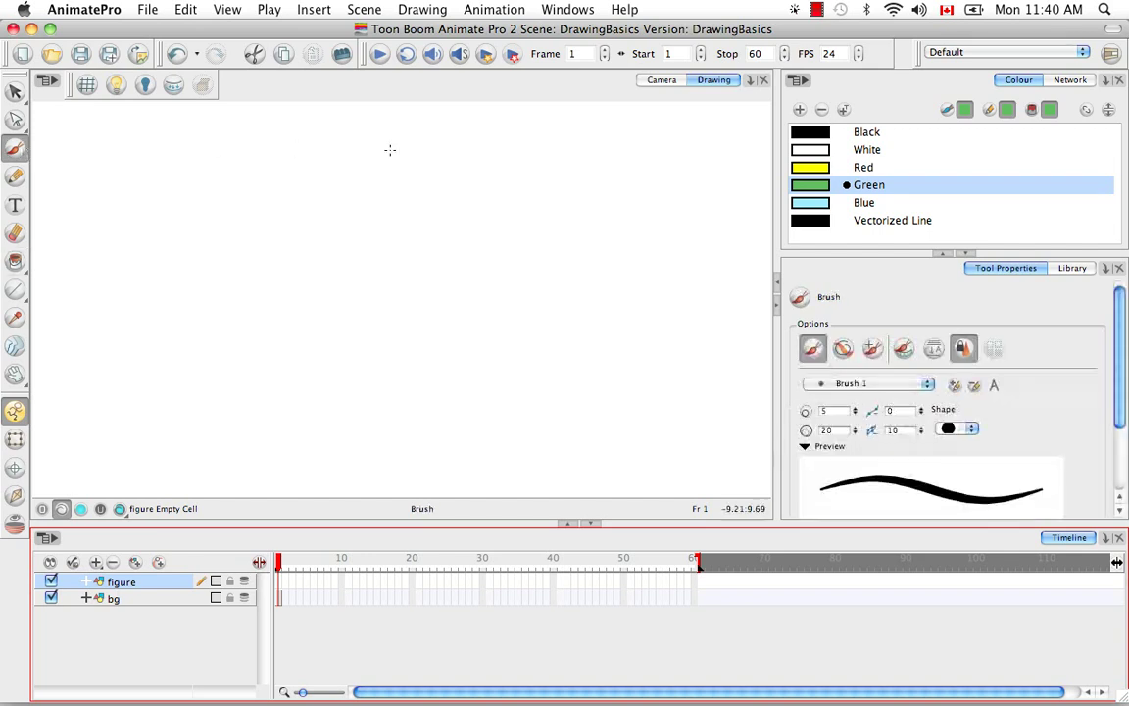
pyautogui.click(812, 132)
pyautogui.moveTo(400, 254)
pyautogui.mouseDown()
pyautogui.moveTo(373, 335)
pyautogui.moveTo(419, 341)
pyautogui.mouseUp()
pyautogui.moveTo(399, 284); pyautogui.dragTo(418, 338)
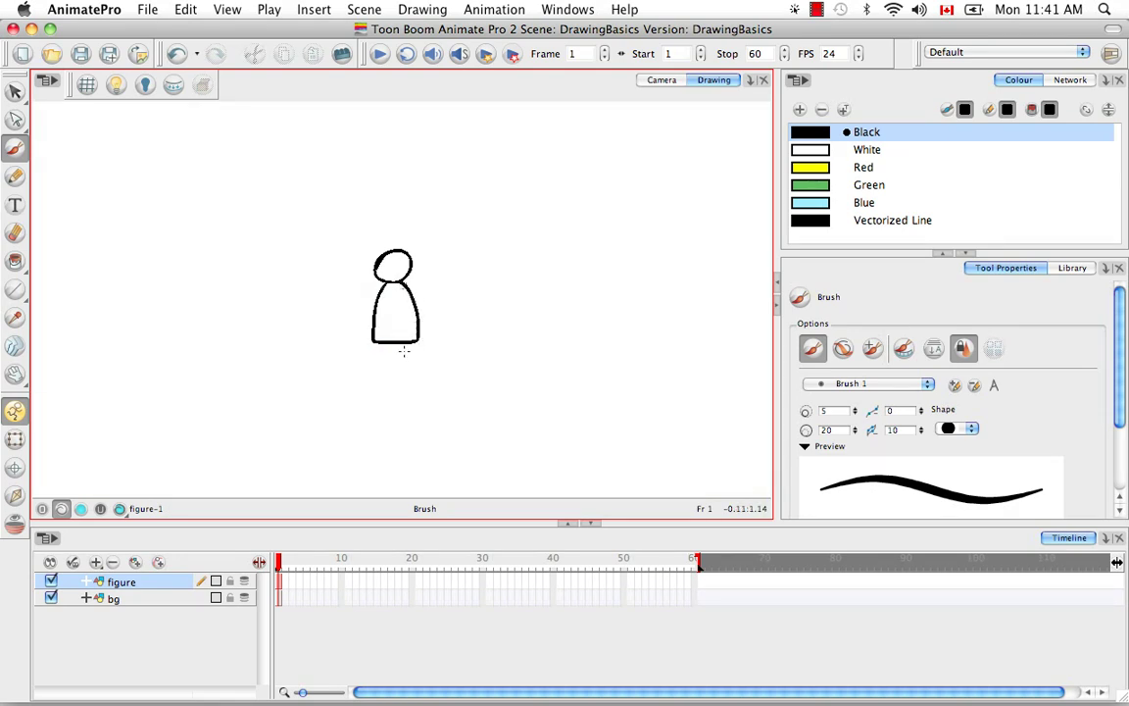
pyautogui.moveTo(366, 377); pyautogui.dragTo(380, 365)
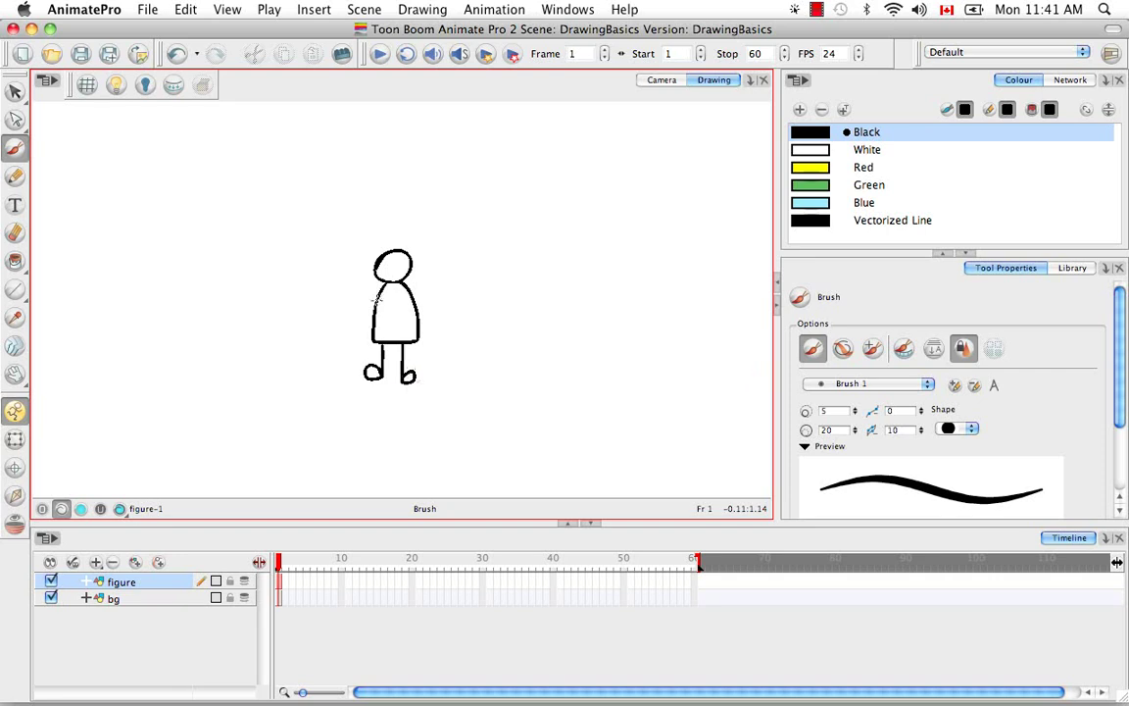
pyautogui.moveTo(354, 329); pyautogui.dragTo(349, 315)
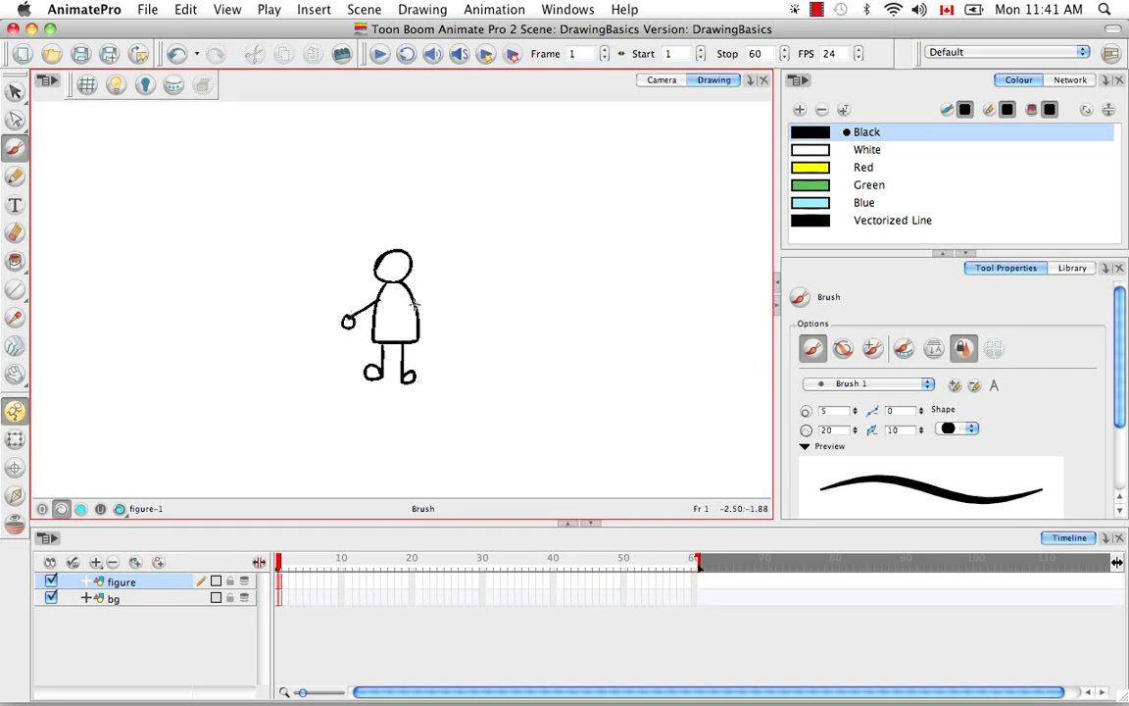
# Step: Add a new palette swatch, New 3, and set it to a pinkish red
pyautogui.click(818, 226)
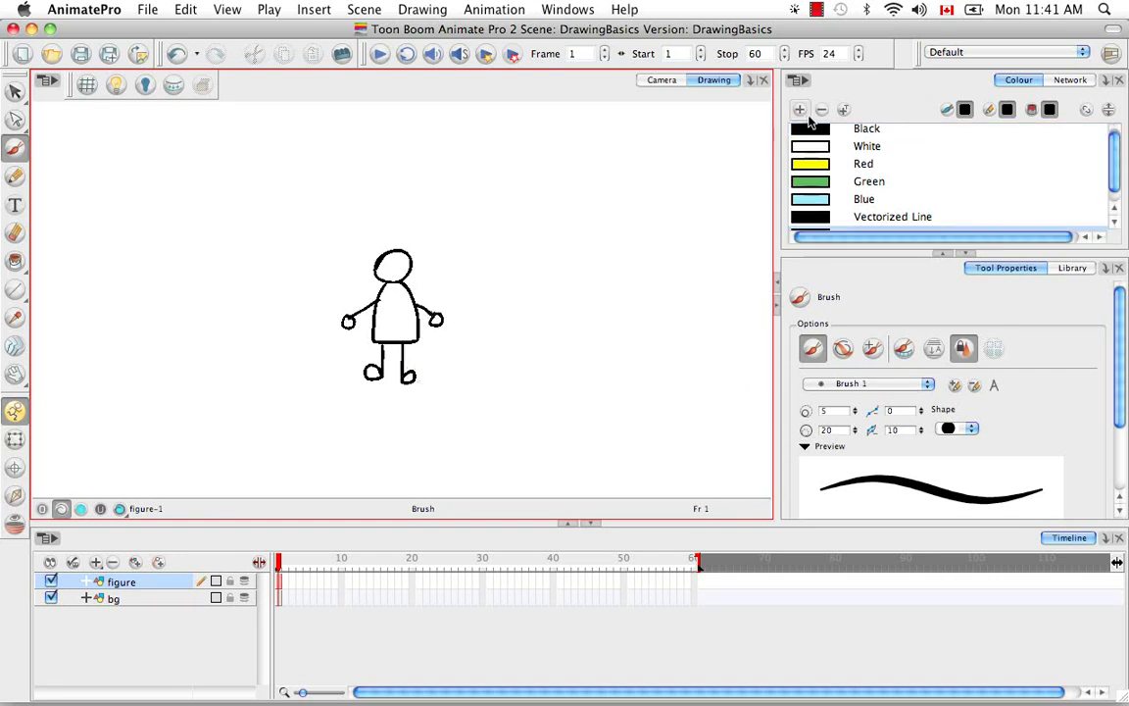
pyautogui.scroll(-1, 1115, 210)
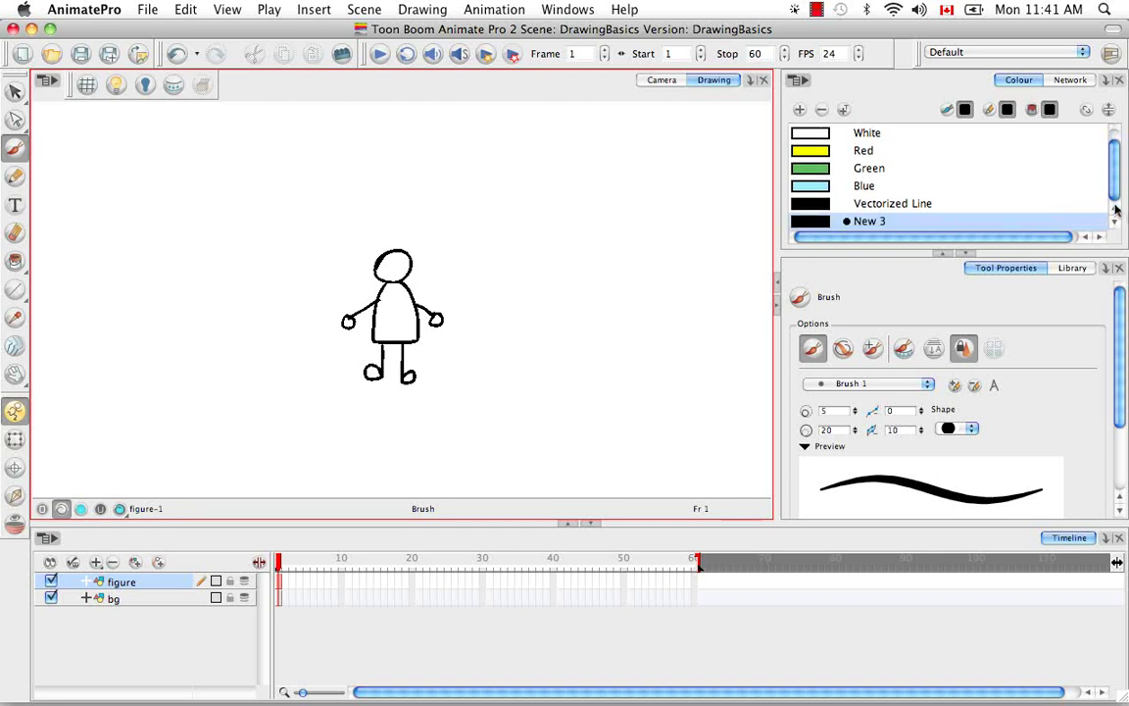
pyautogui.doubleClick(815, 224)
pyautogui.moveTo(393, 225); pyautogui.dragTo(436, 239)
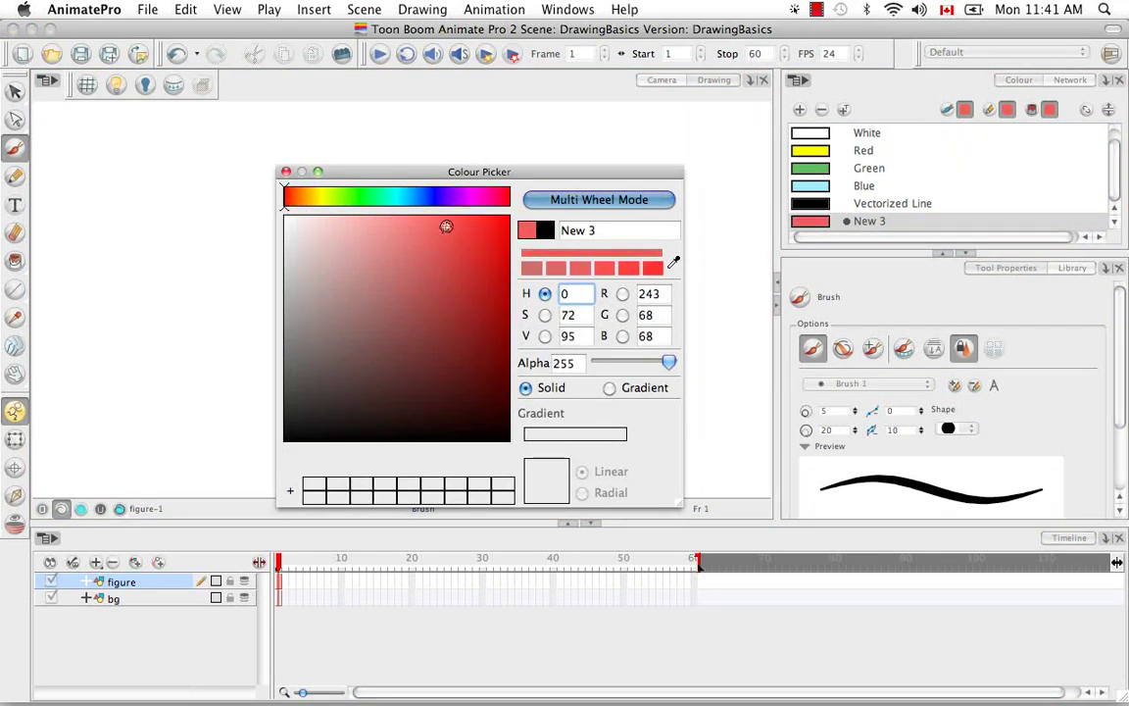
pyautogui.click(286, 171)
# Step: Paint-fill the figure's head and foot with the new pinkish red
pyautogui.click(15, 261)
pyautogui.click(392, 279)
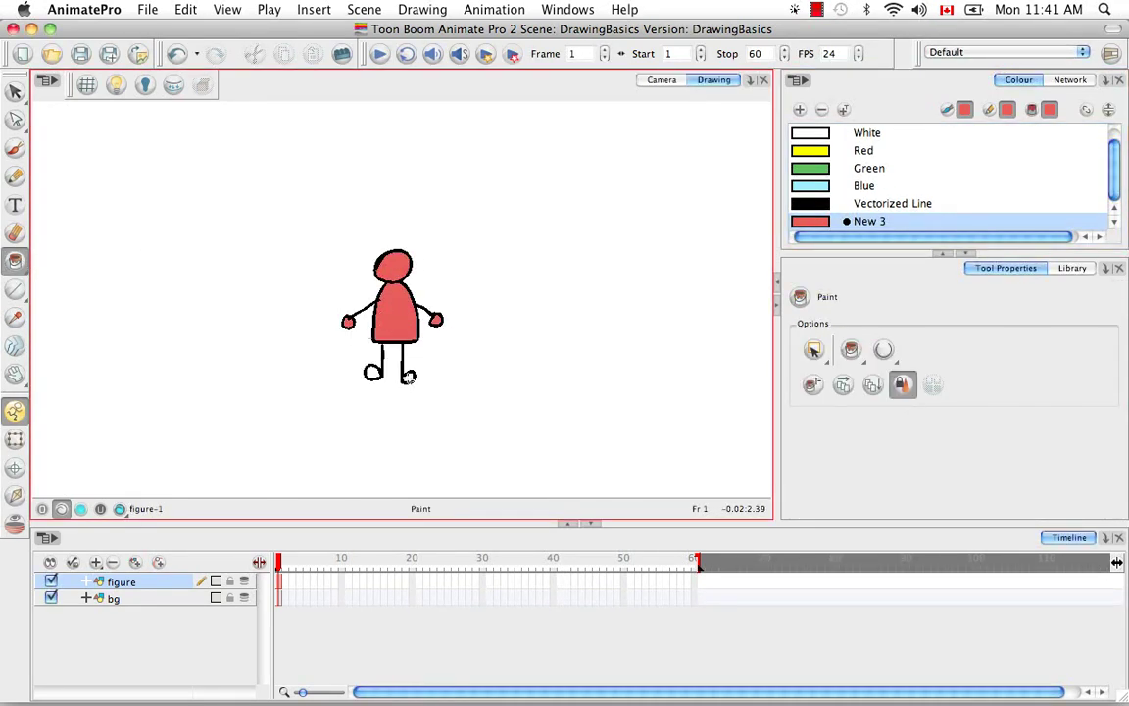
pyautogui.click(373, 372)
pyautogui.click(17, 91)
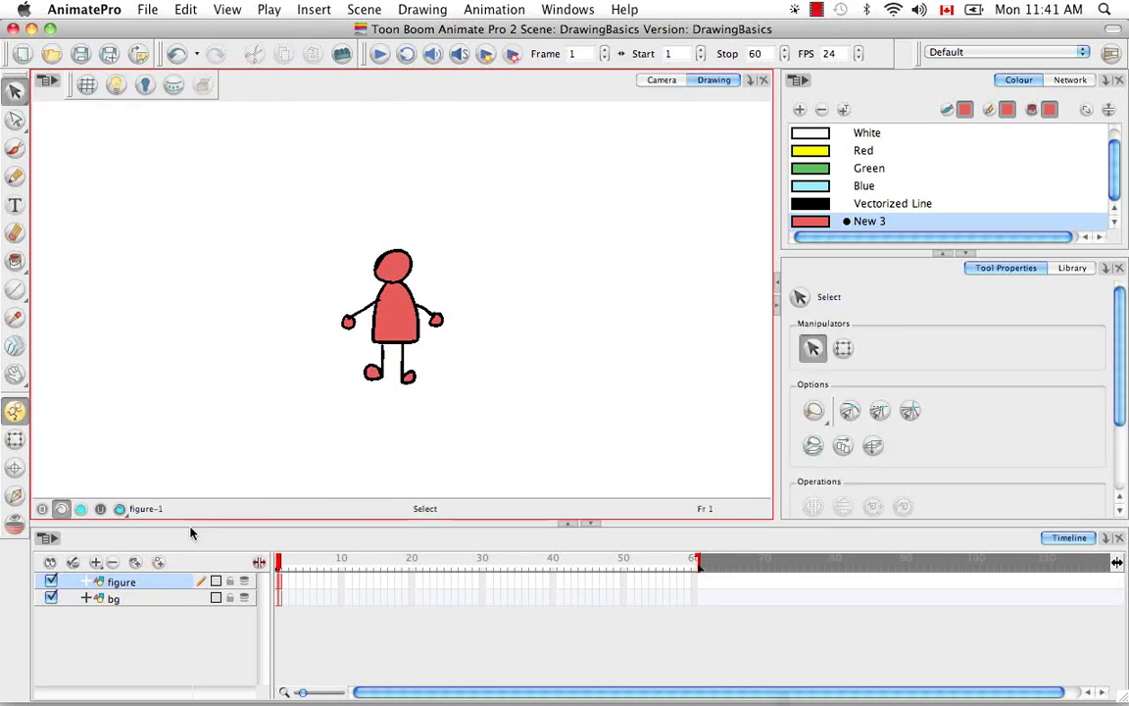
pyautogui.click(136, 599)
pyautogui.click(137, 599)
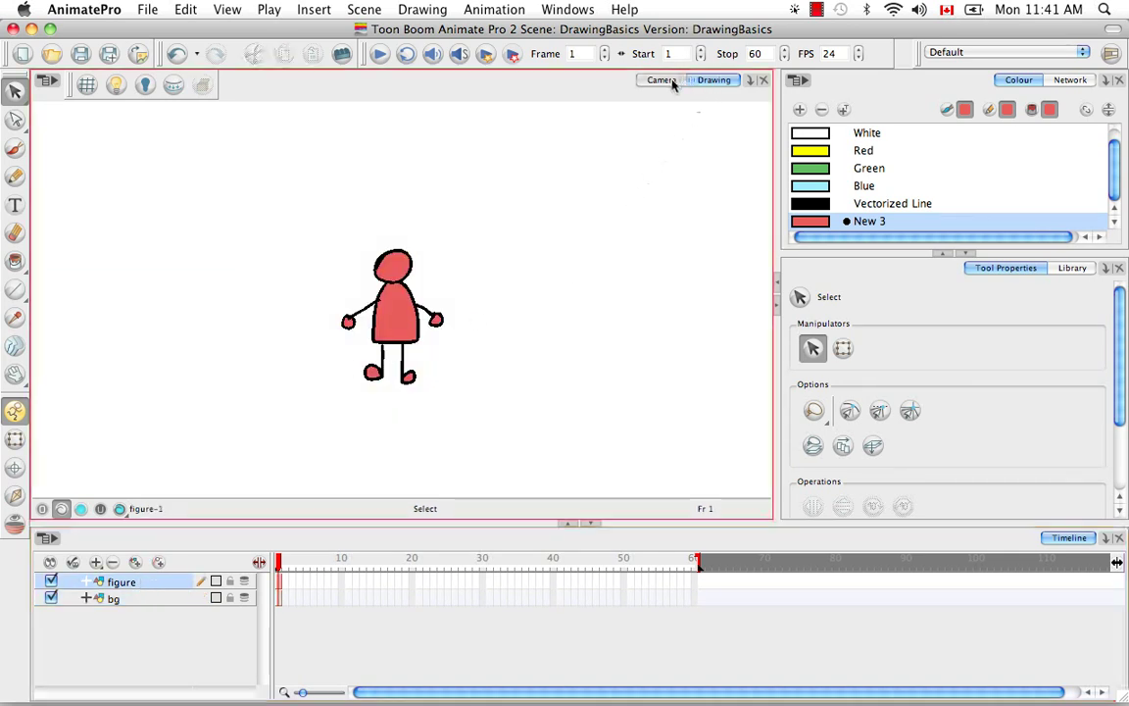
pyautogui.click(664, 80)
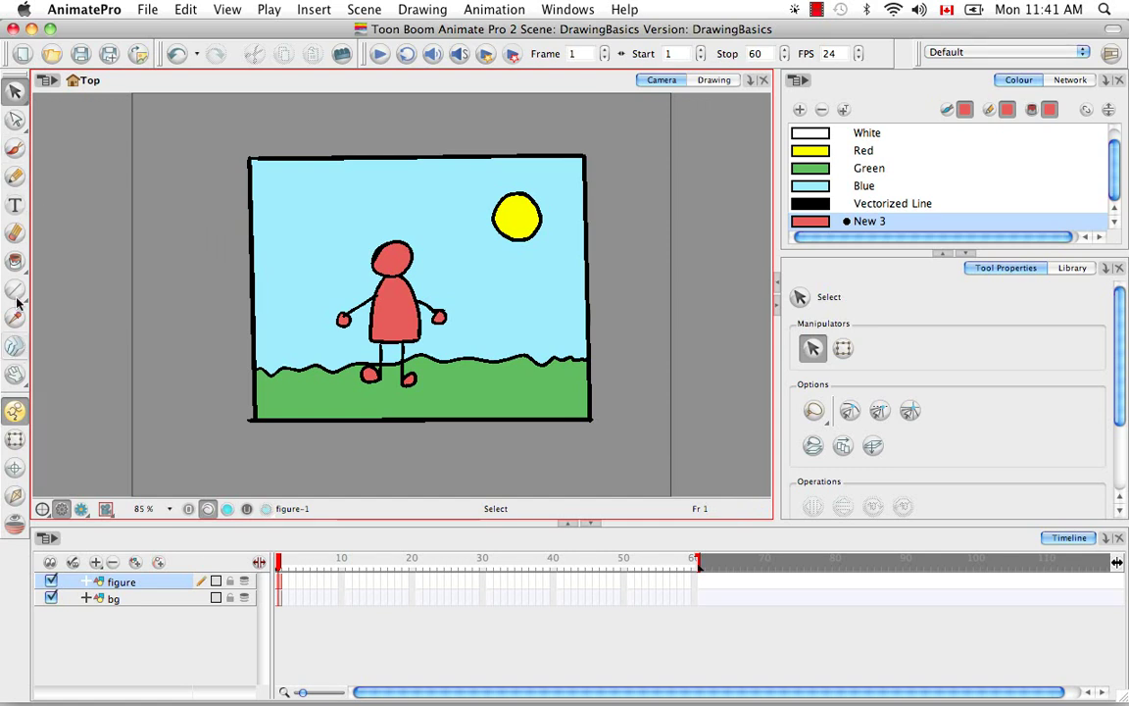
pyautogui.click(16, 149)
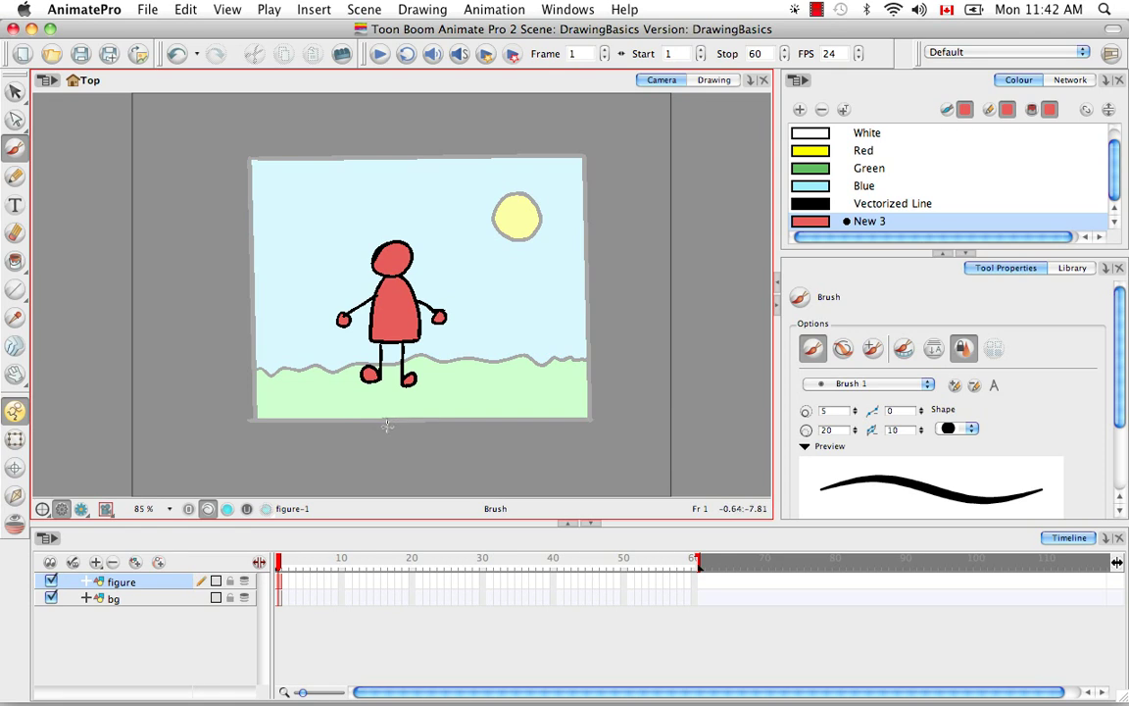
# Step: In Drawing view, turn on the Light Table and make the bg layer current
pyautogui.click(714, 80)
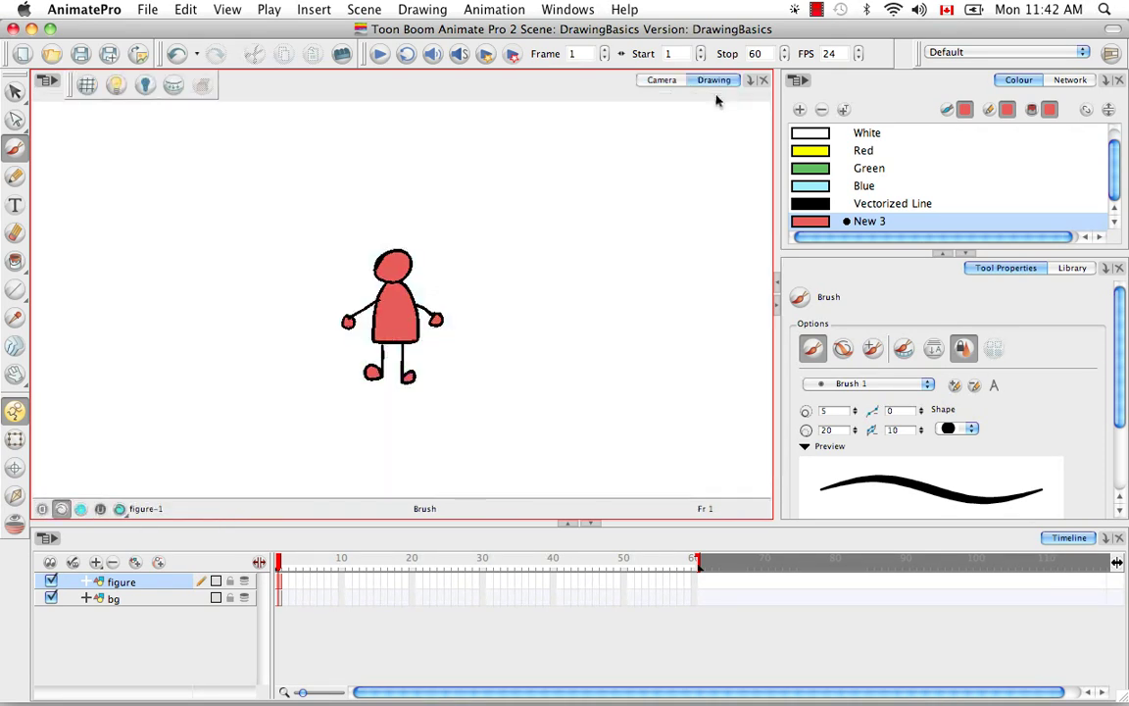
pyautogui.click(115, 86)
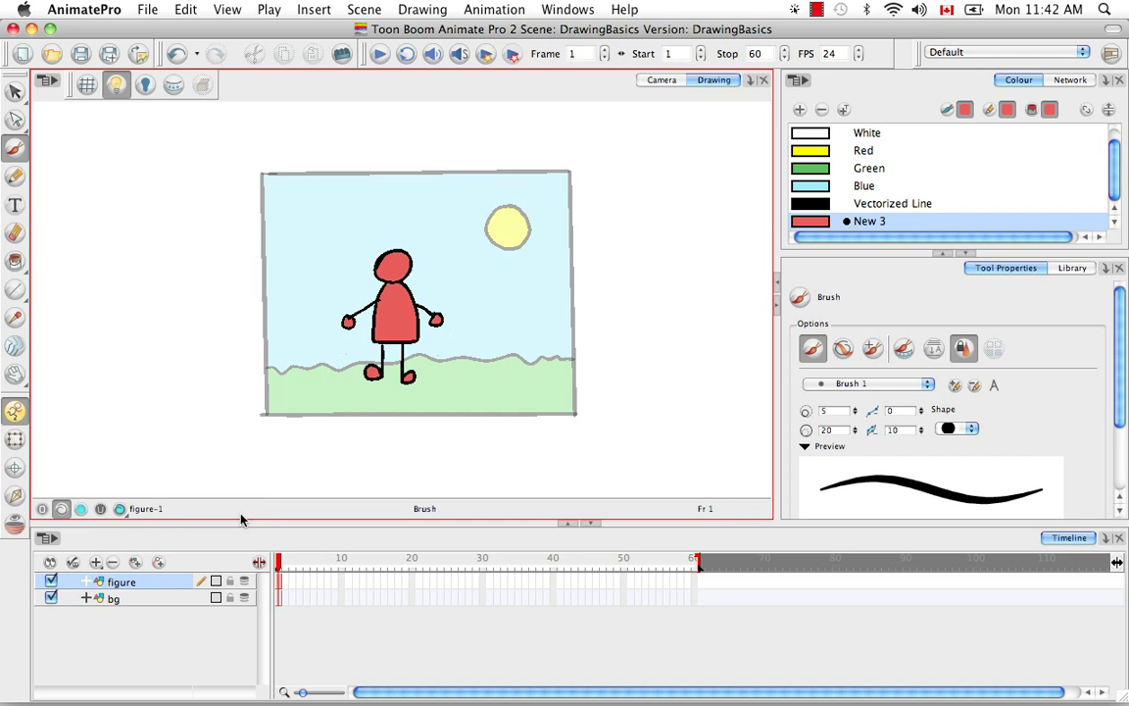
pyautogui.click(145, 602)
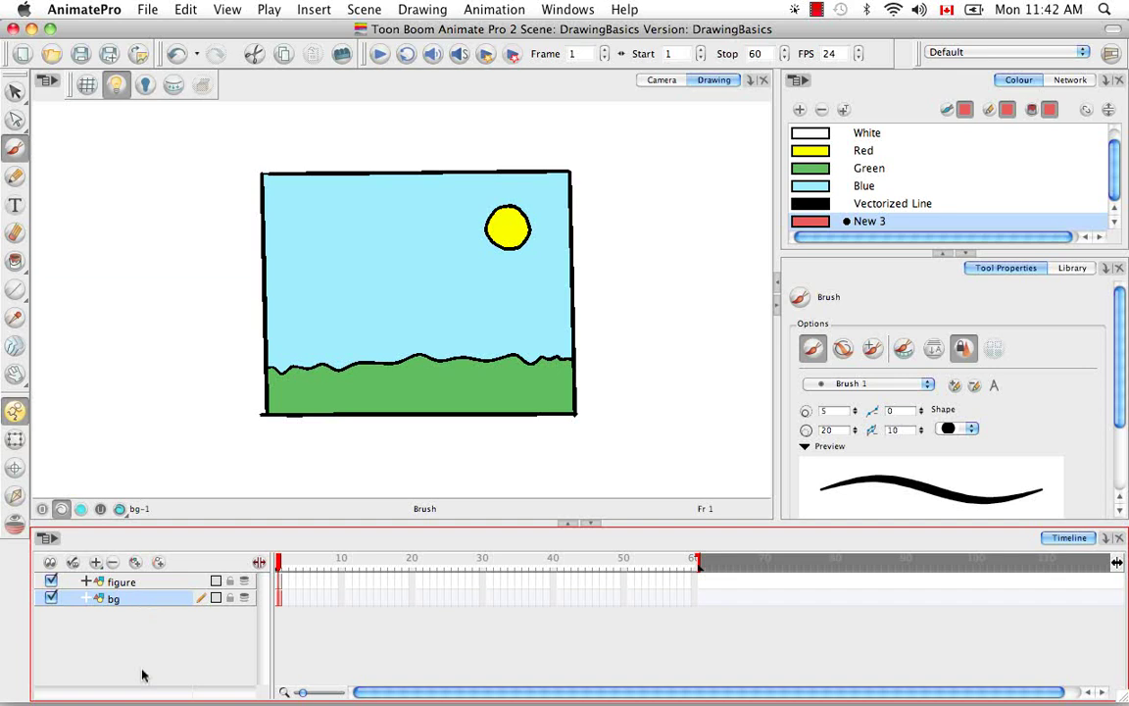
# Step: Disable the figure layer, then flip between figure and bg drawings with Up/Down, ending on figure
pyautogui.click(51, 581)
pyautogui.click(157, 583)
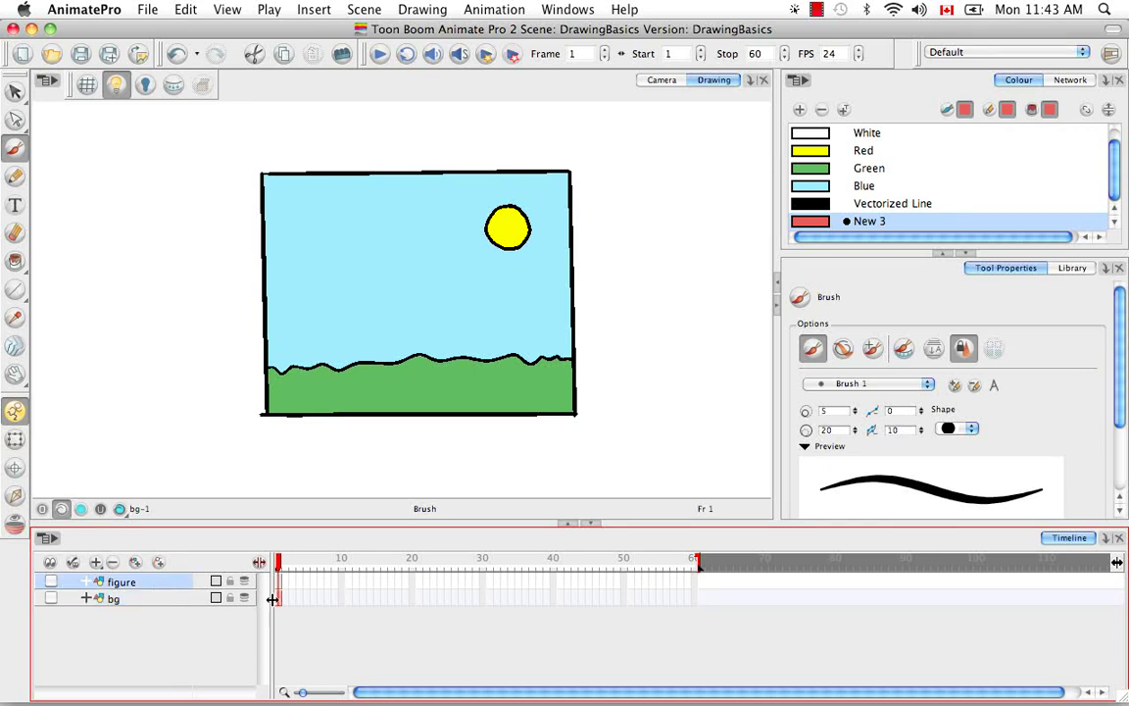
pyautogui.press('Down')
pyautogui.press('Up')
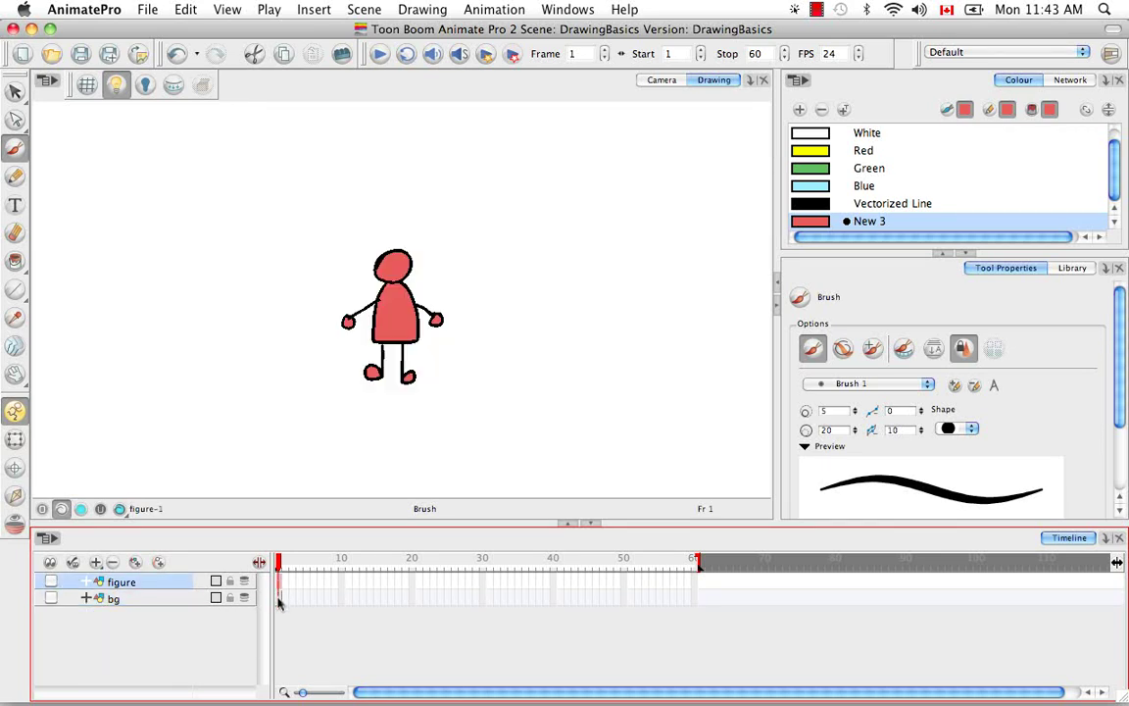
pyautogui.press('Down')
pyautogui.press('Up')
pyautogui.press('Down')
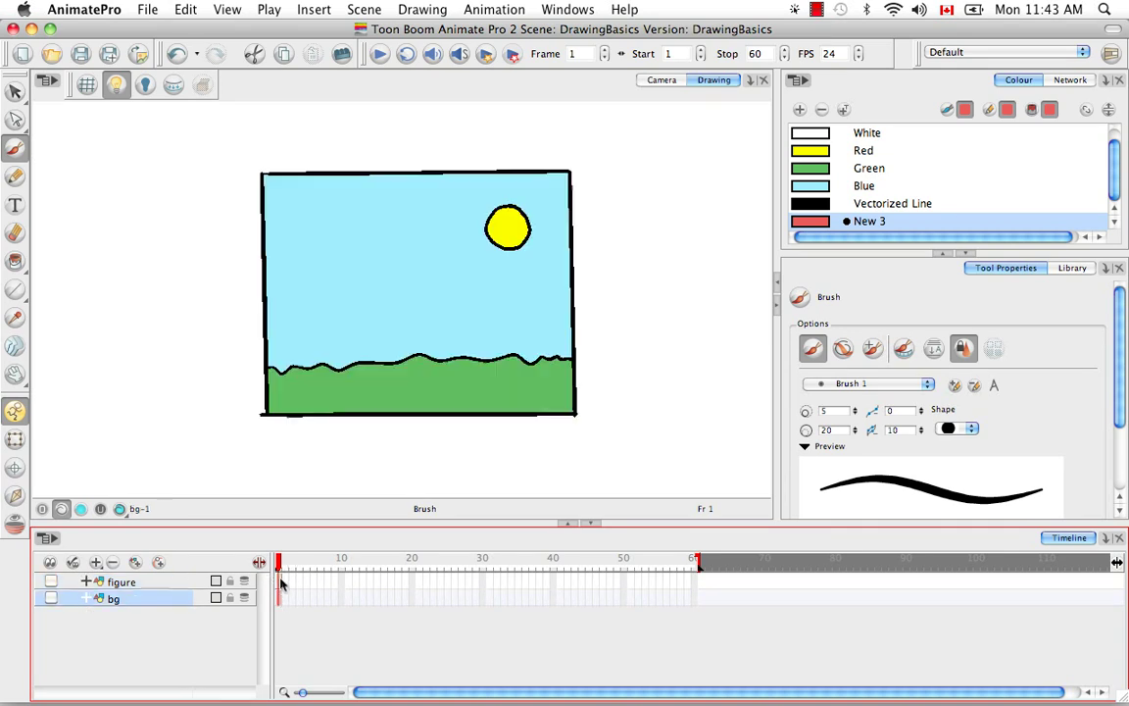
pyautogui.press('Up')
pyautogui.press('Down')
pyautogui.press('Up')
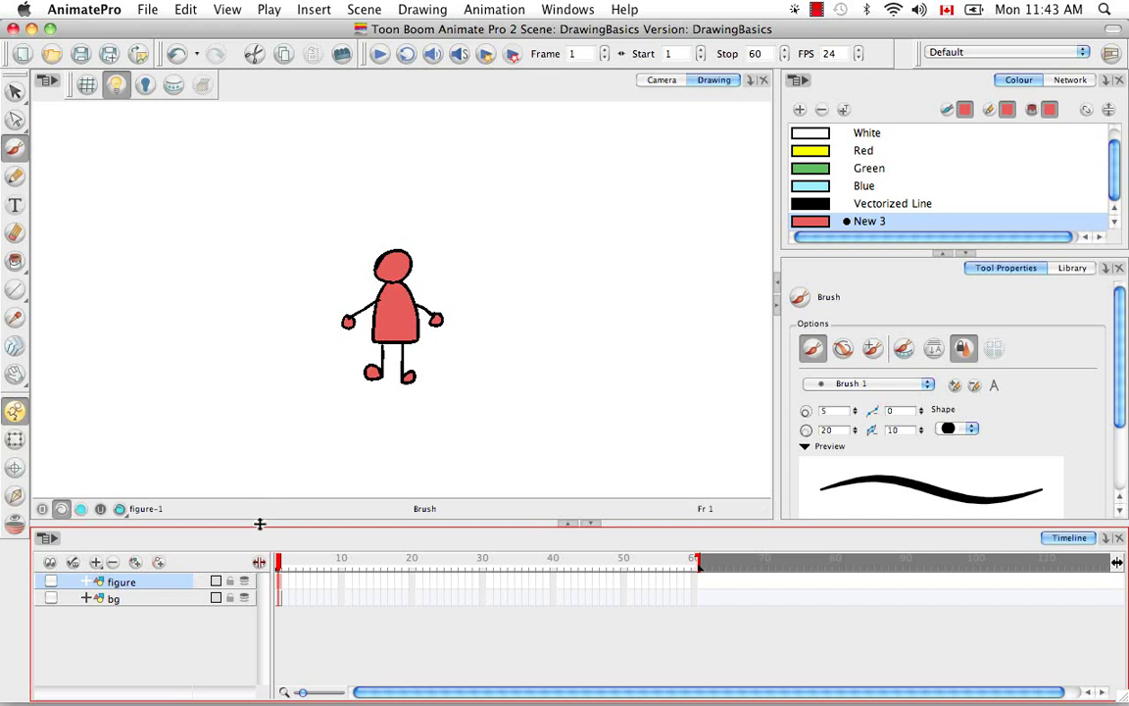
# Step: In Camera view, re-enable the figure and bg layers, leaving the figure layer current
pyautogui.click(662, 80)
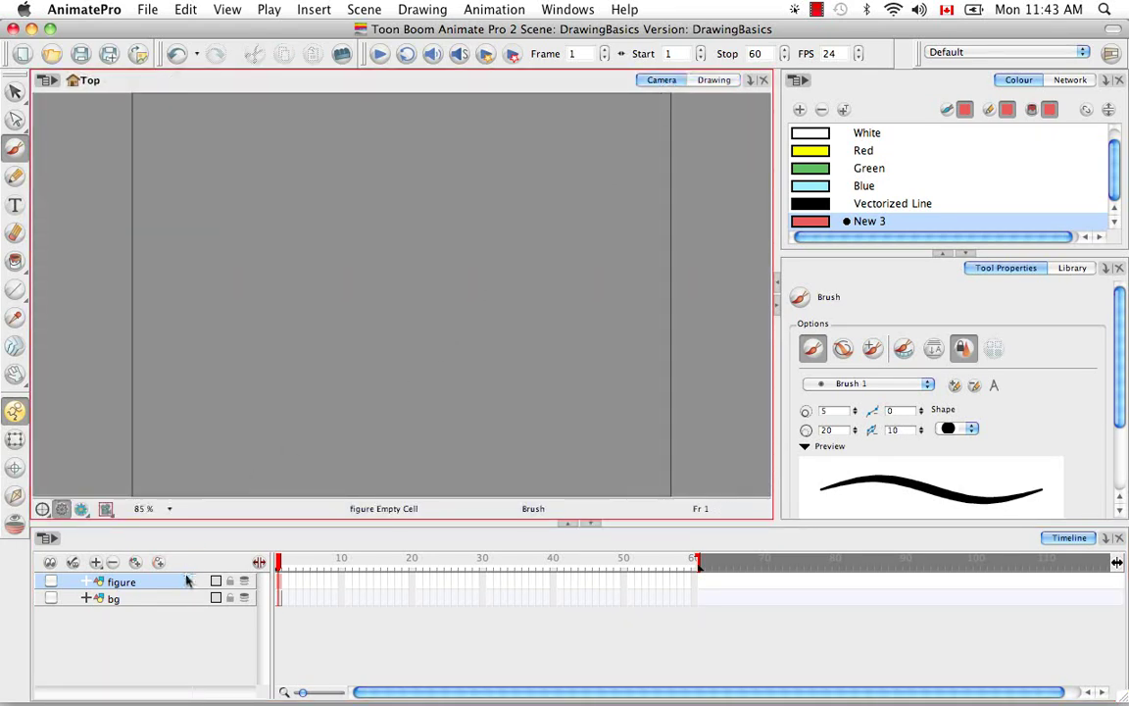
pyautogui.click(51, 581)
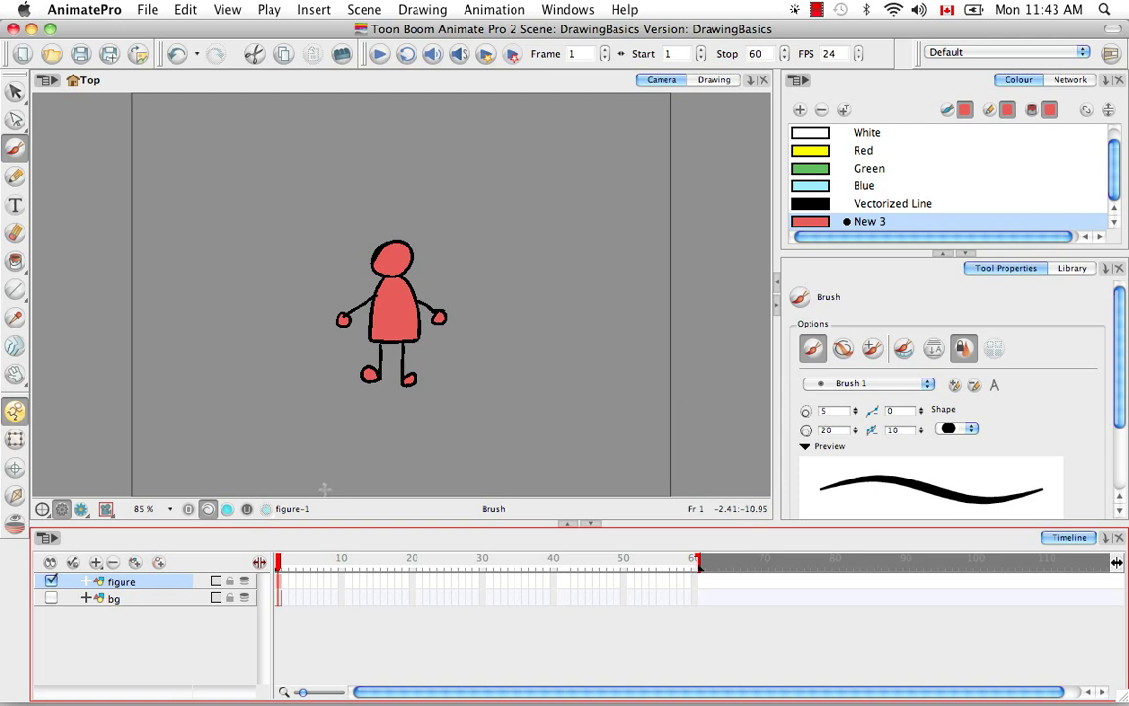
pyautogui.click(280, 597)
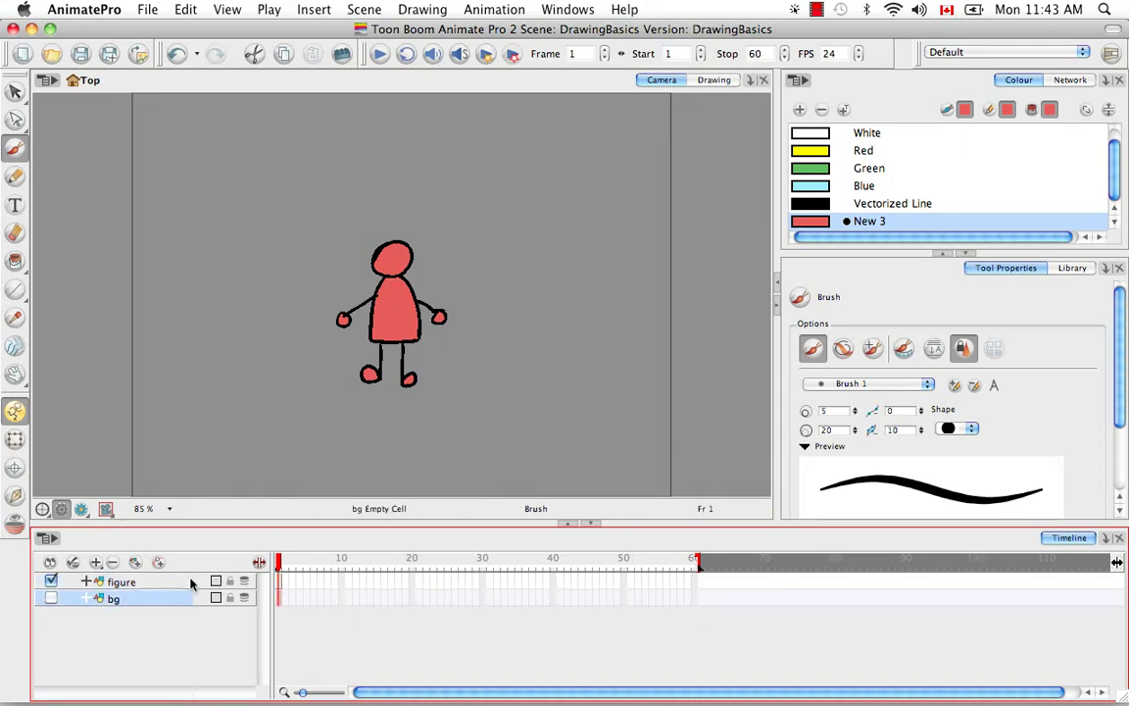
pyautogui.click(280, 581)
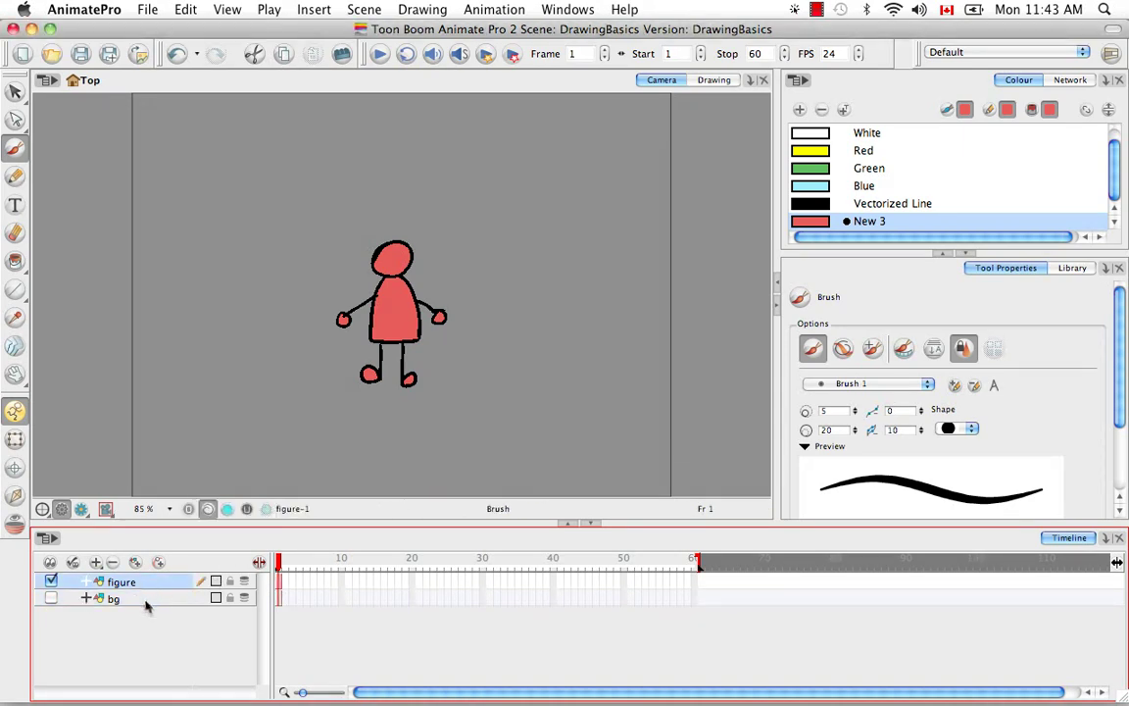
pyautogui.click(51, 597)
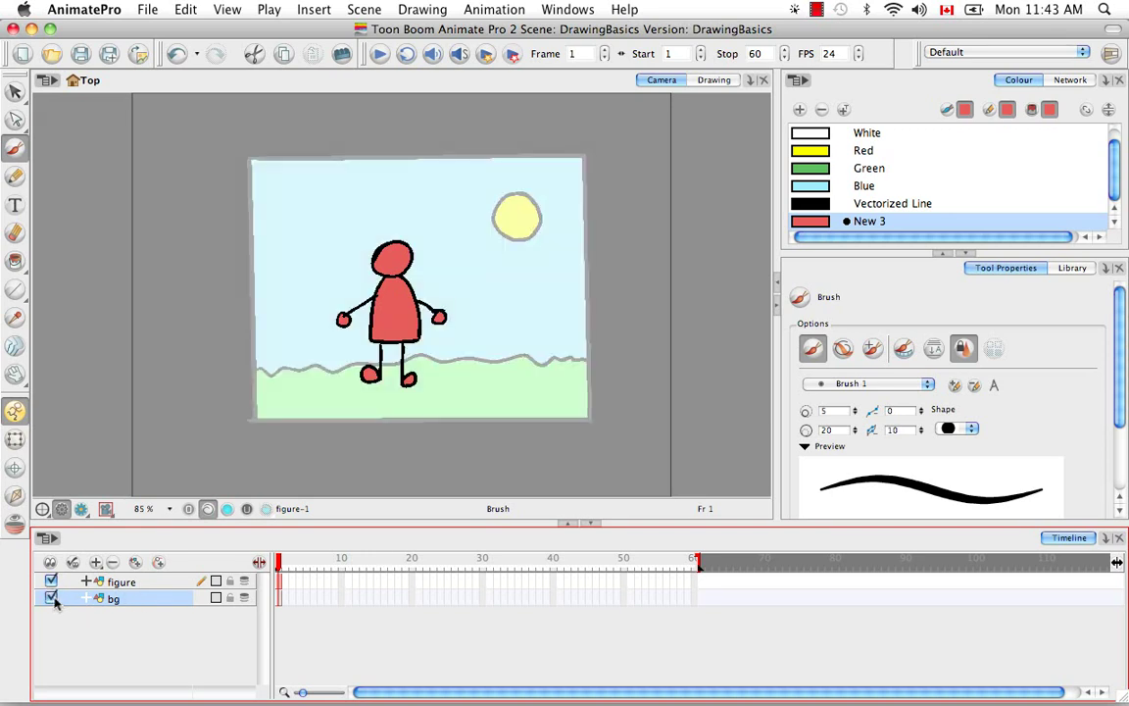
pyautogui.click(118, 581)
pyautogui.click(120, 581)
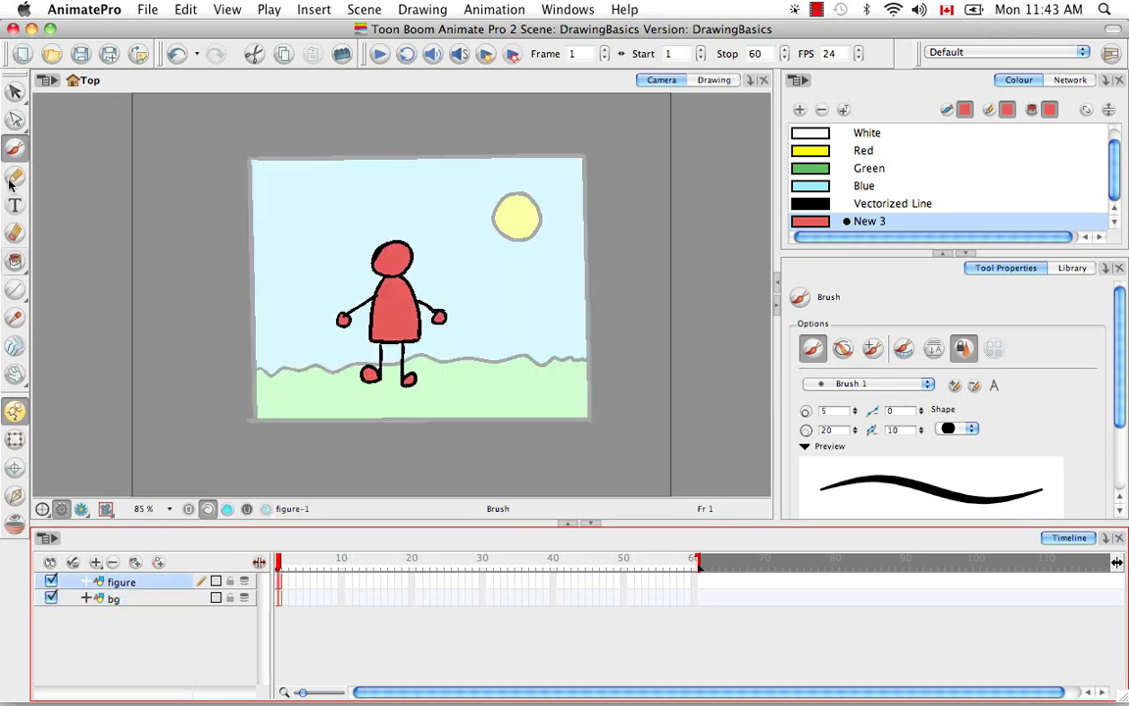
pyautogui.moveTo(15, 91); pyautogui.dragTo(59, 91)
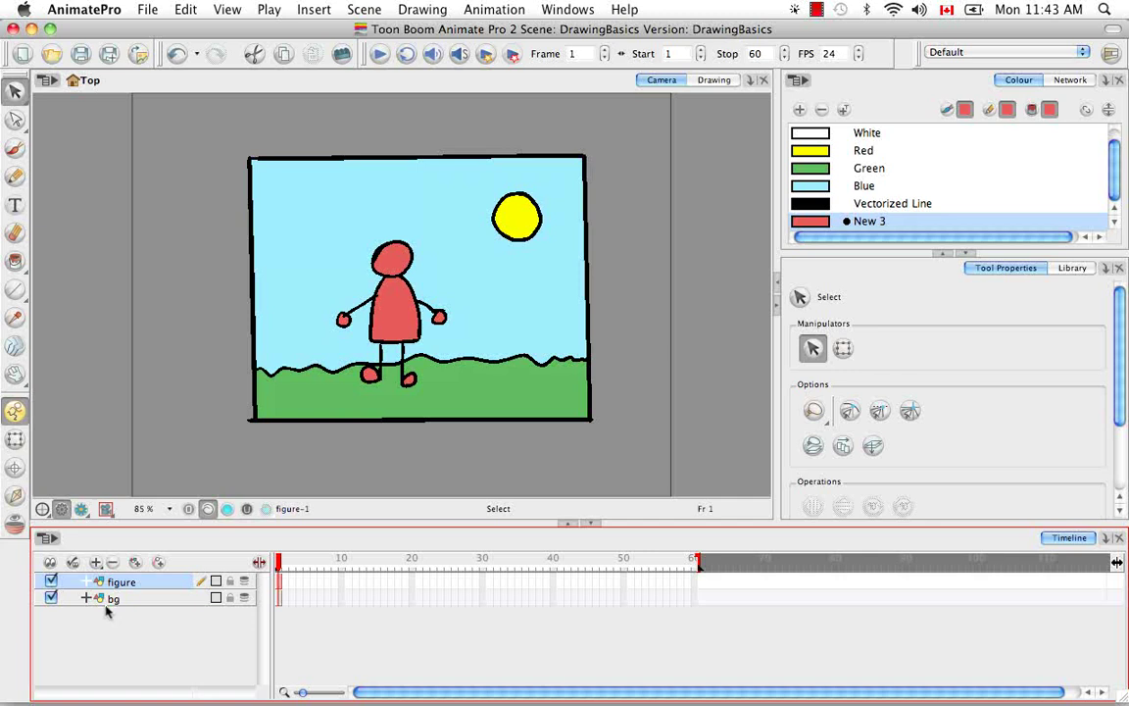
pyautogui.click(52, 598)
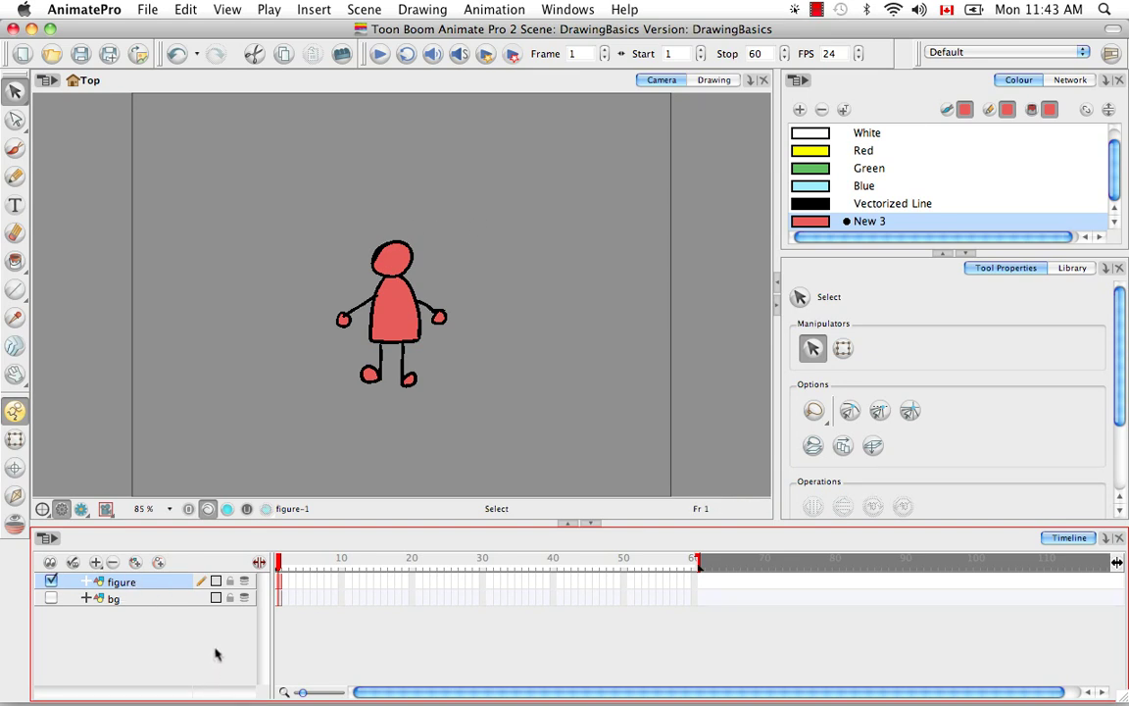
pyautogui.click(229, 598)
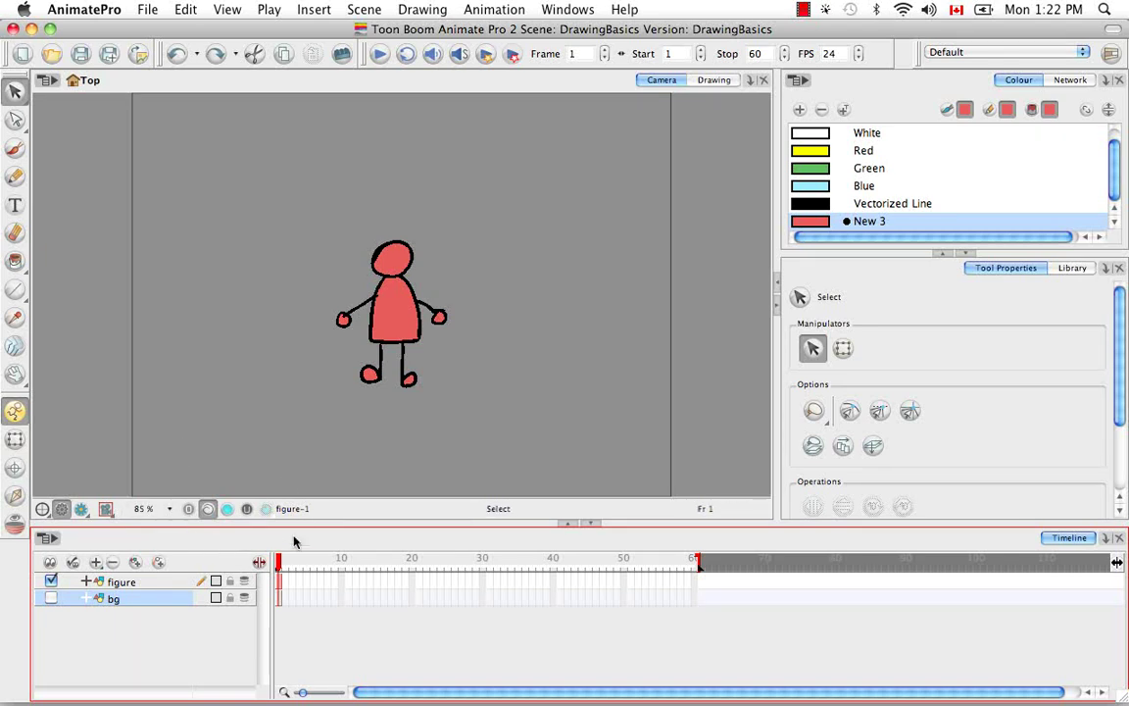
# Step: Restore the Animate 2 DrawingBasics window from the Dock and show its Drawing view
pyautogui.click(714, 83)
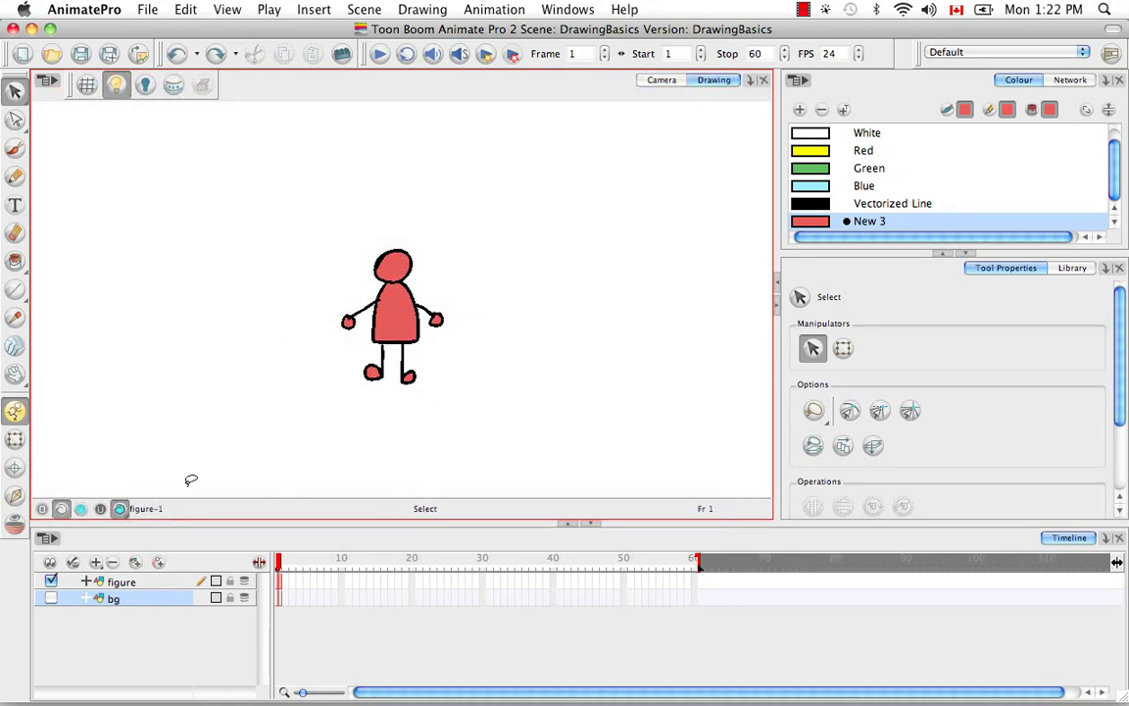
pyautogui.moveTo(843, 663)
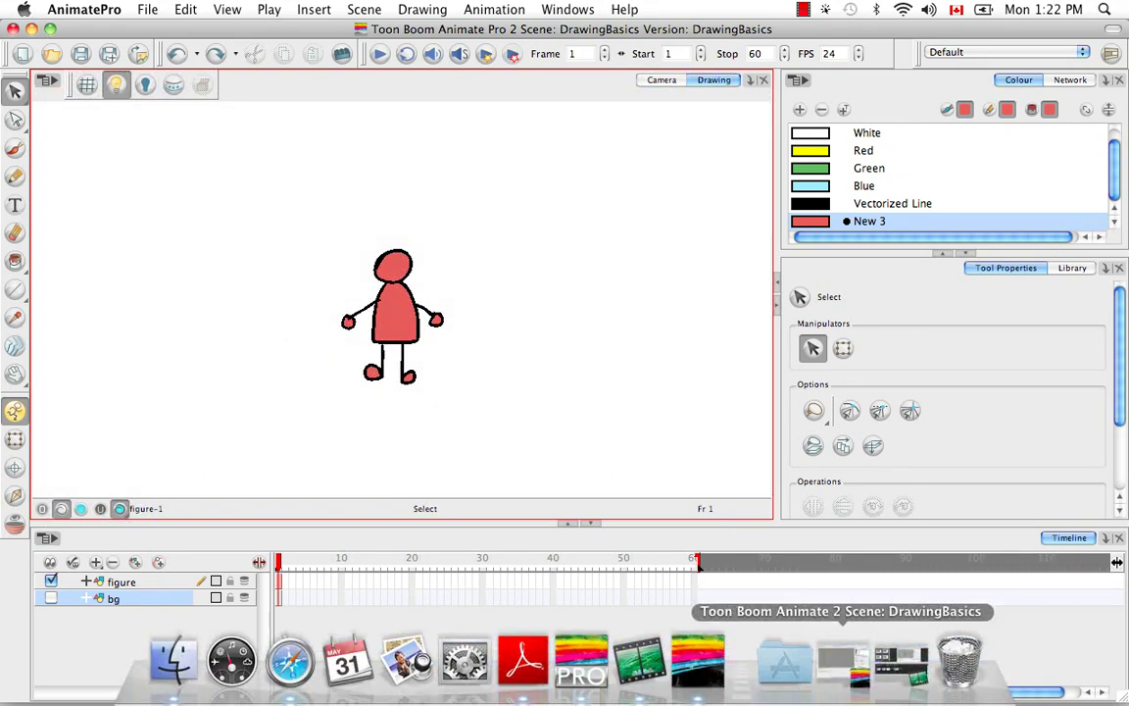
pyautogui.click(840, 659)
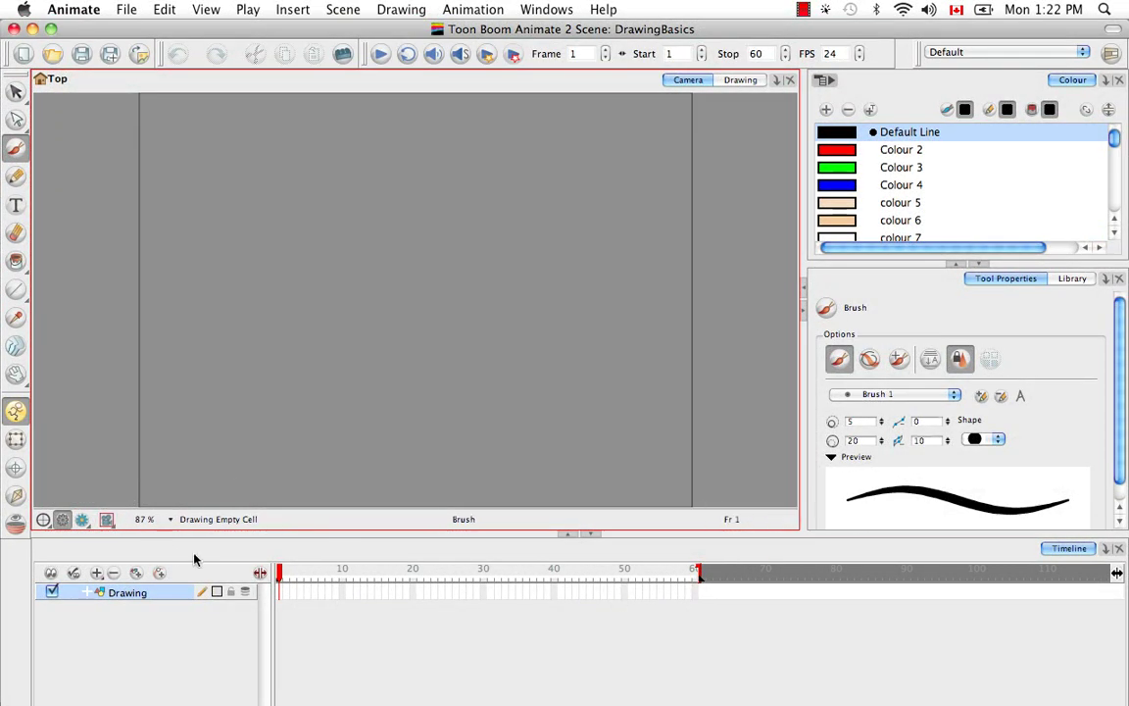
pyautogui.click(737, 80)
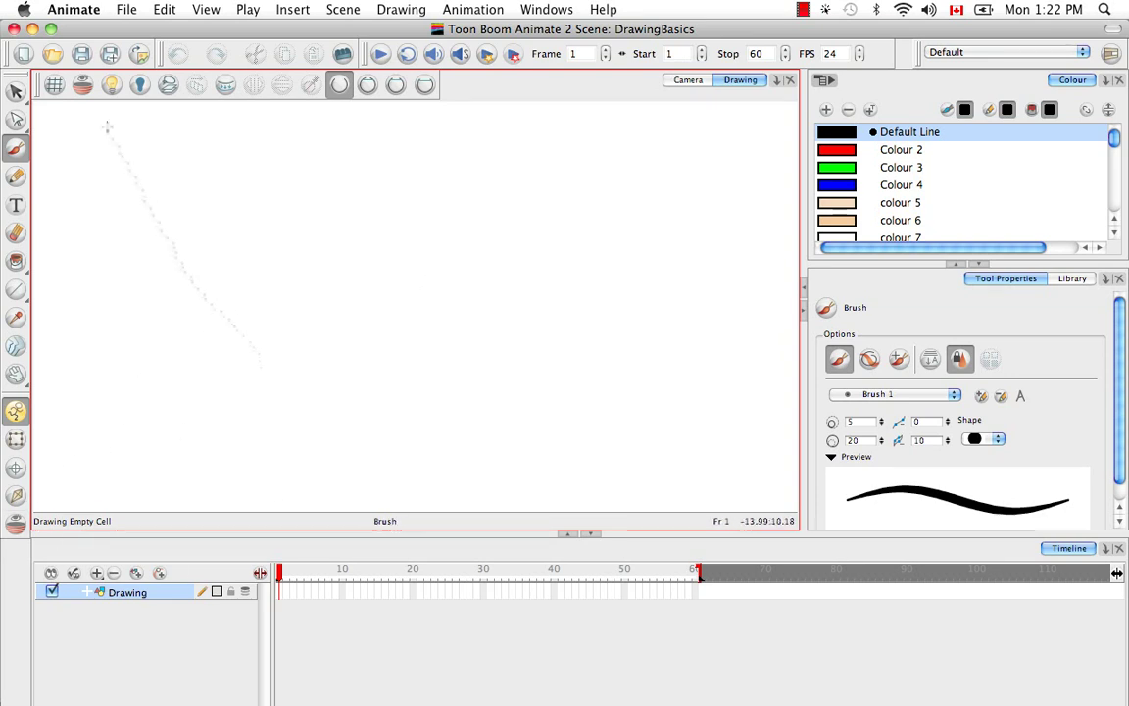
# Step: In General preferences, enable Use Advanced Art Mode and confirm with OK
pyautogui.click(74, 9)
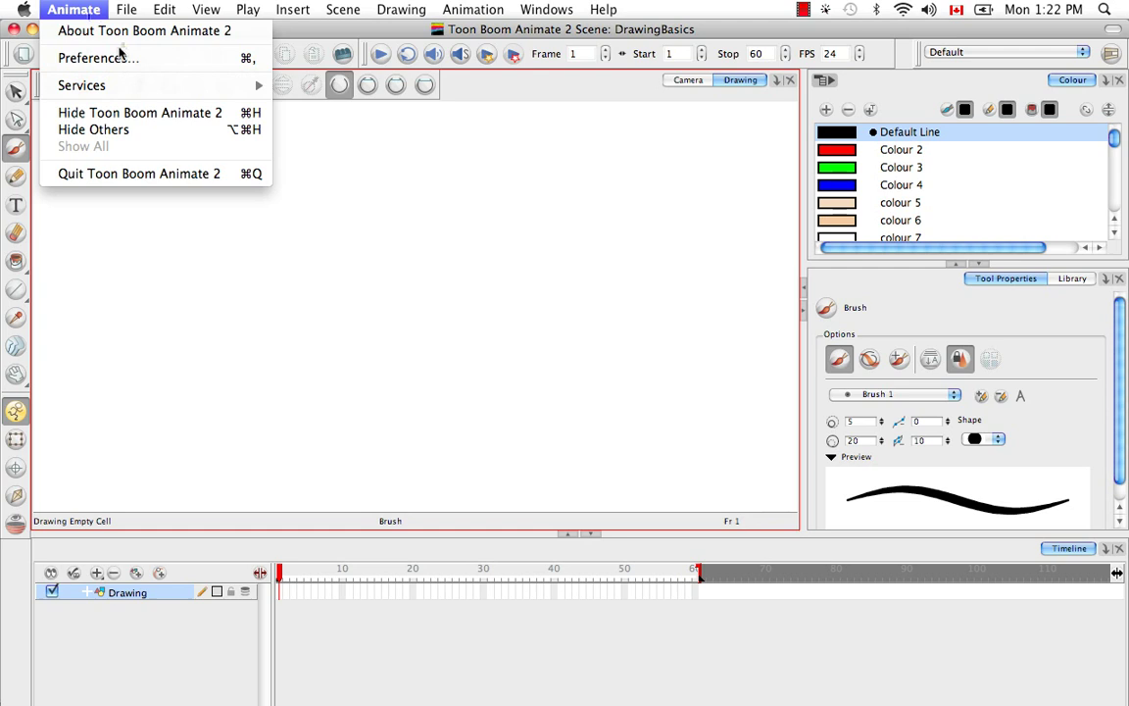
pyautogui.click(95, 58)
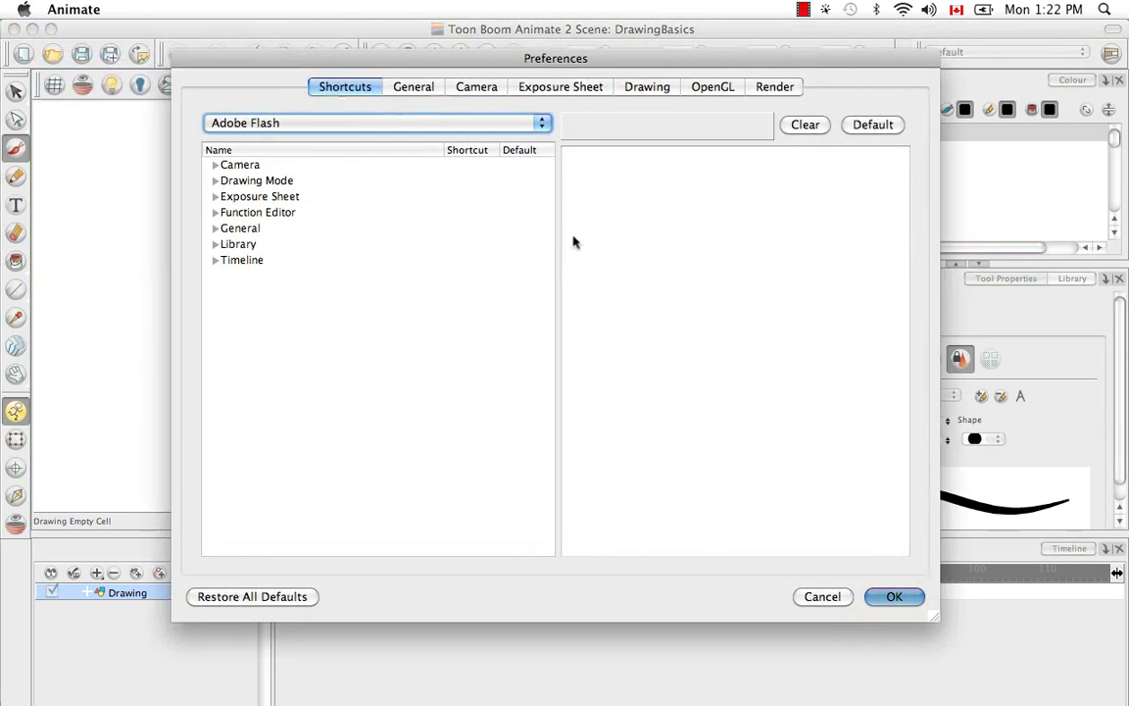
pyautogui.click(413, 87)
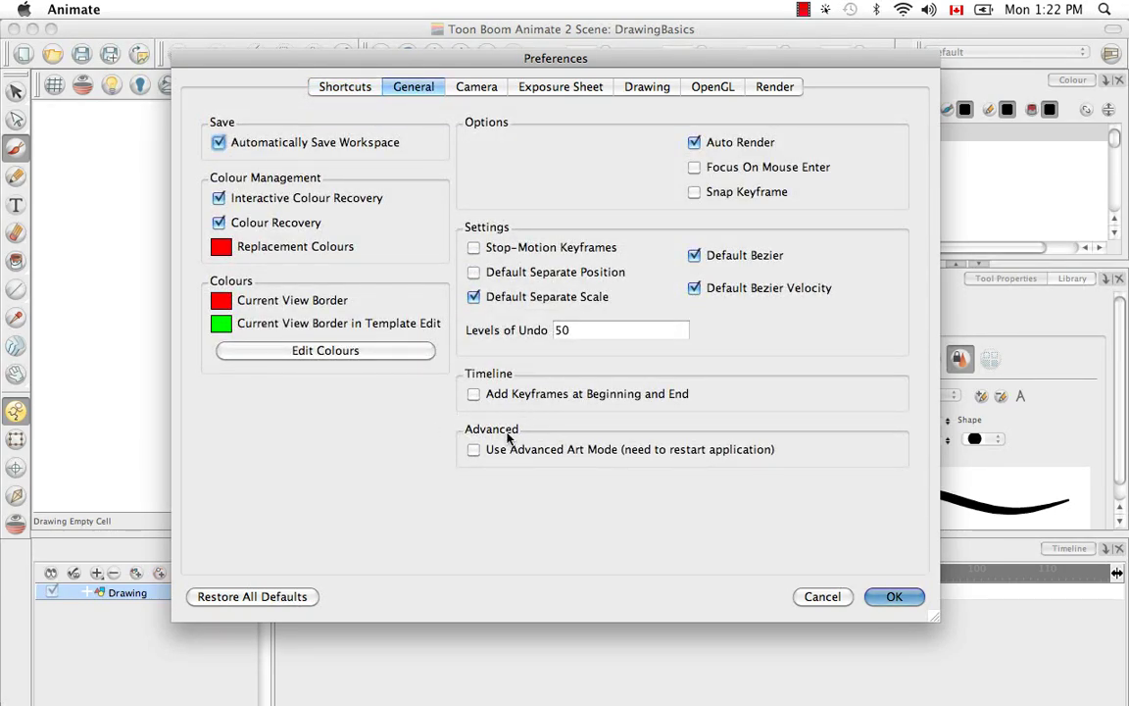
pyautogui.click(475, 450)
pyautogui.click(892, 600)
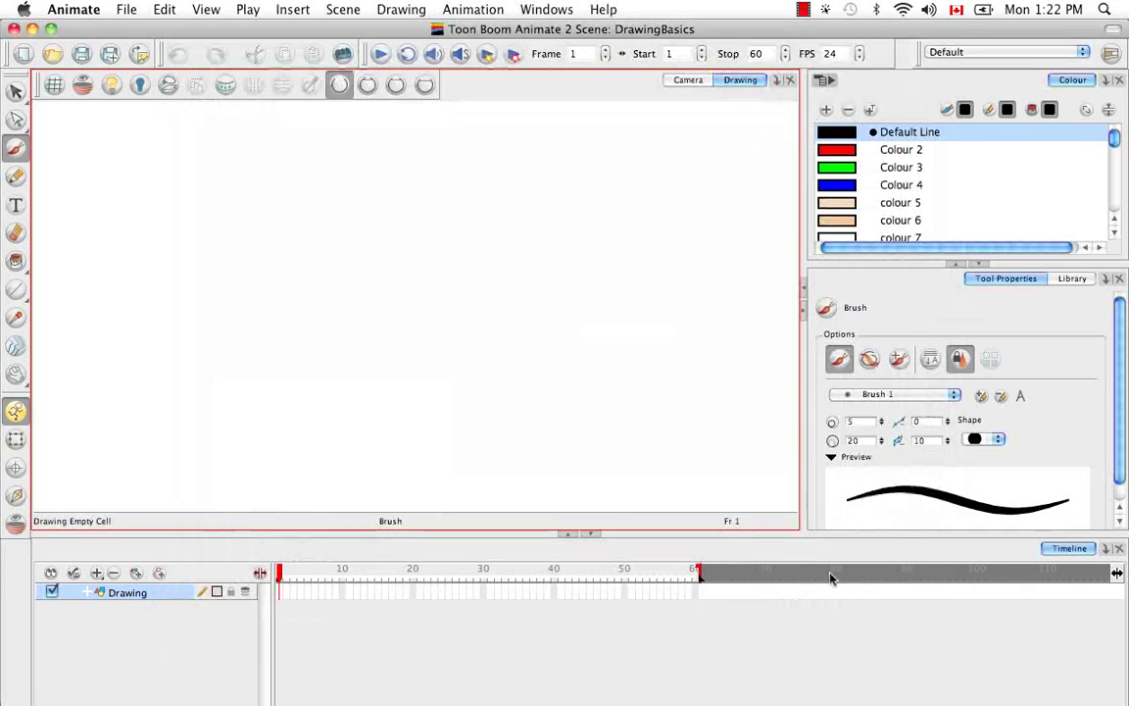
# Step: Close Animate 2 choosing Don't Save, minimize Animate Pro, and activate the Finder window
pyautogui.click(14, 30)
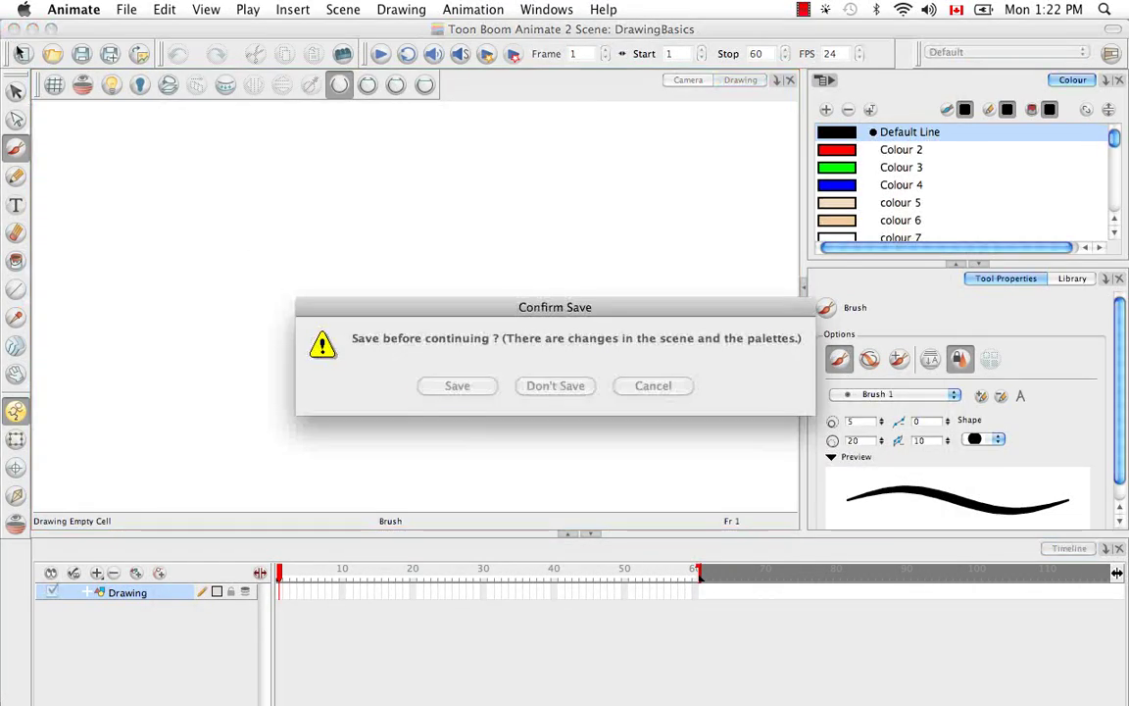
pyautogui.click(554, 387)
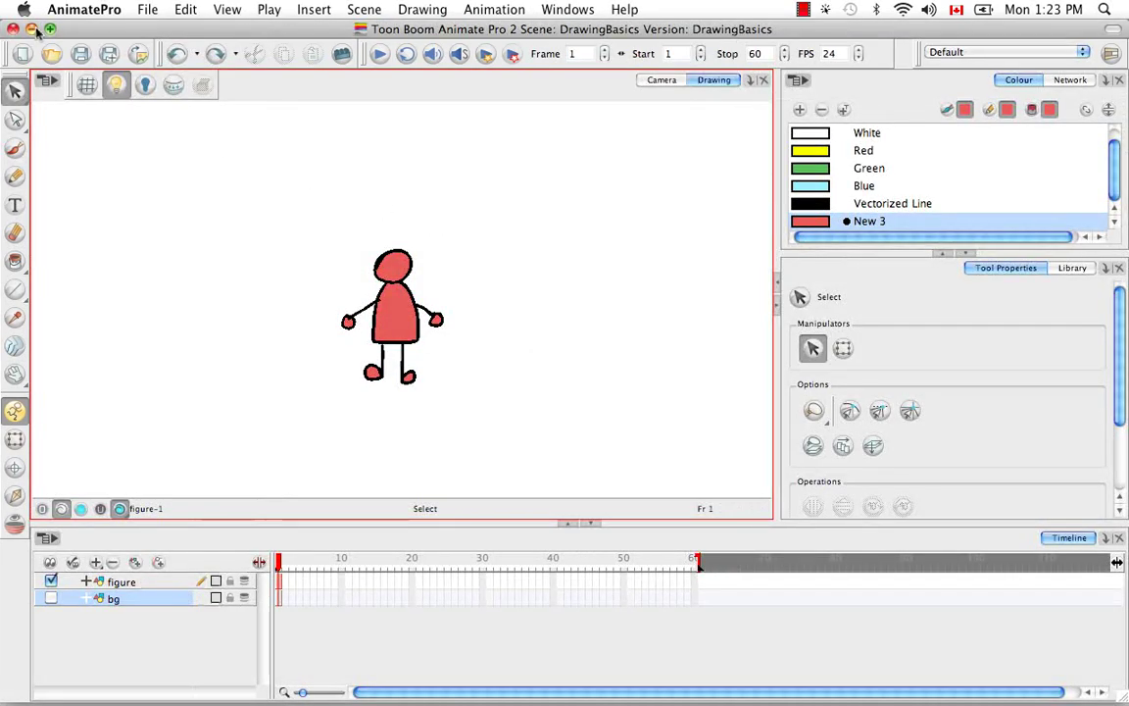
pyautogui.click(32, 29)
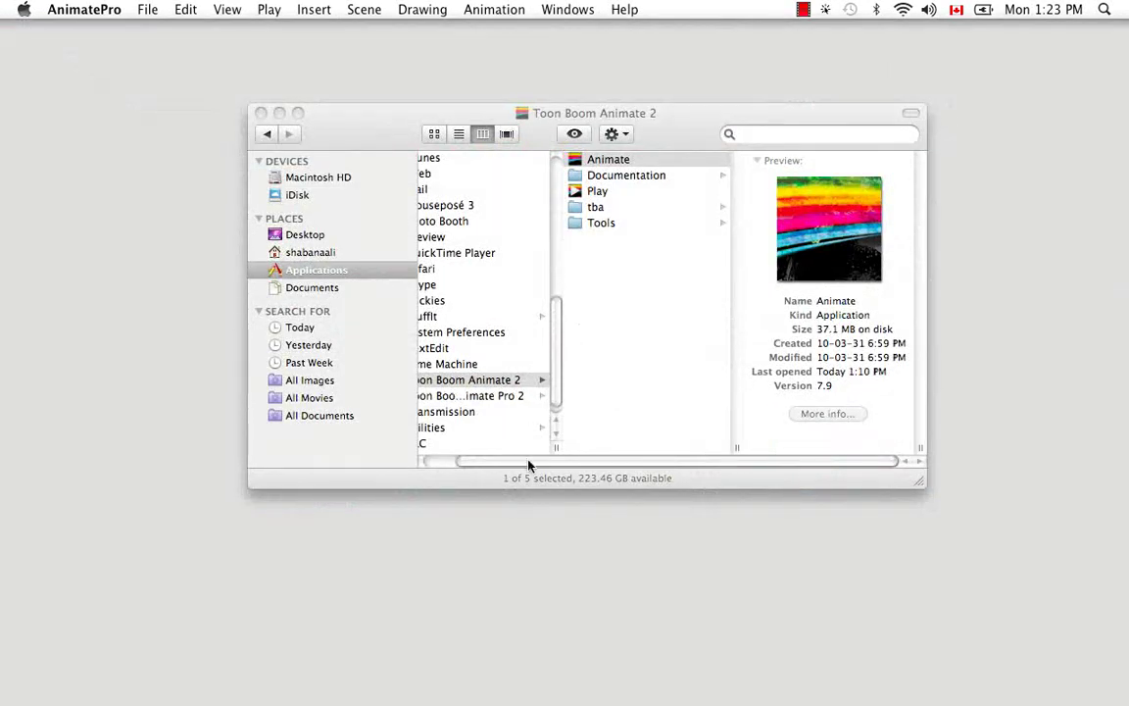
pyautogui.click(469, 468)
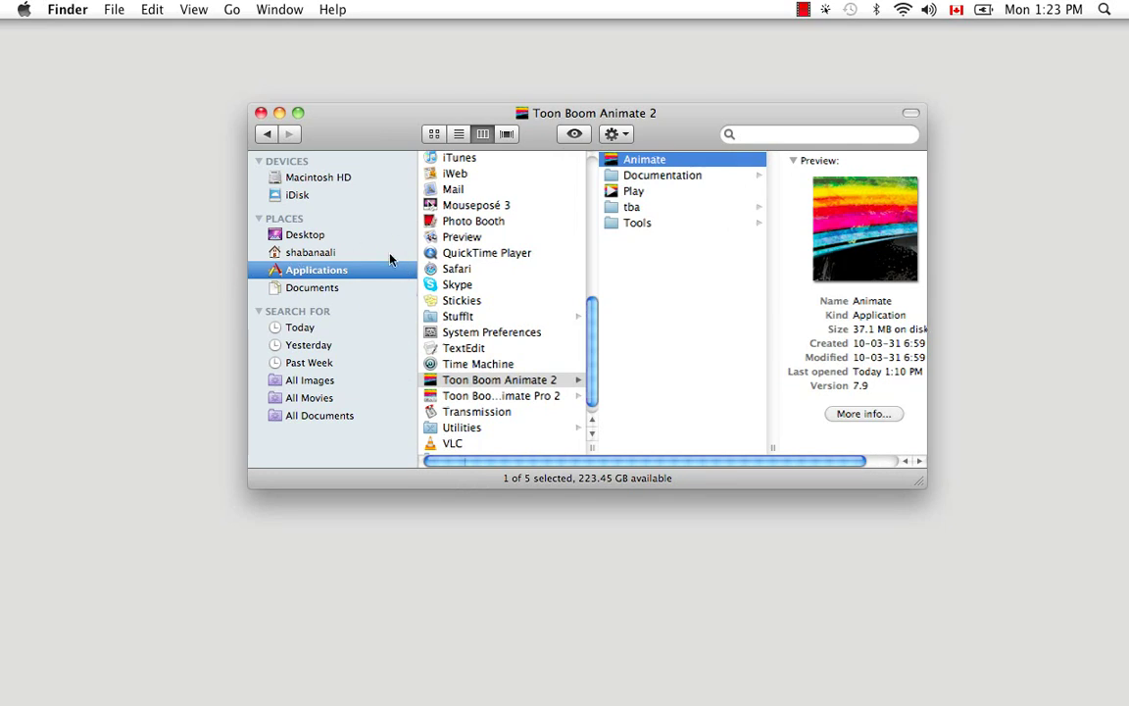
# Step: Launch Animate 2, create a project named DrawingBasics, and show its Camera view
pyautogui.doubleClick(614, 165)
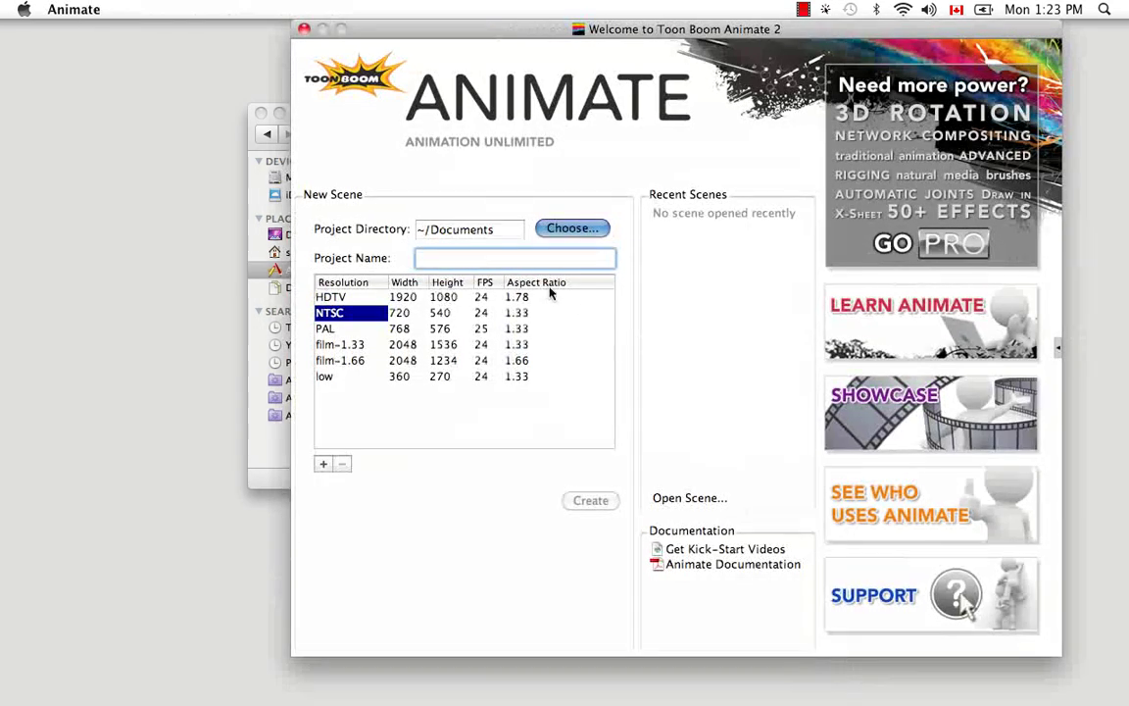
pyautogui.write('Dr')
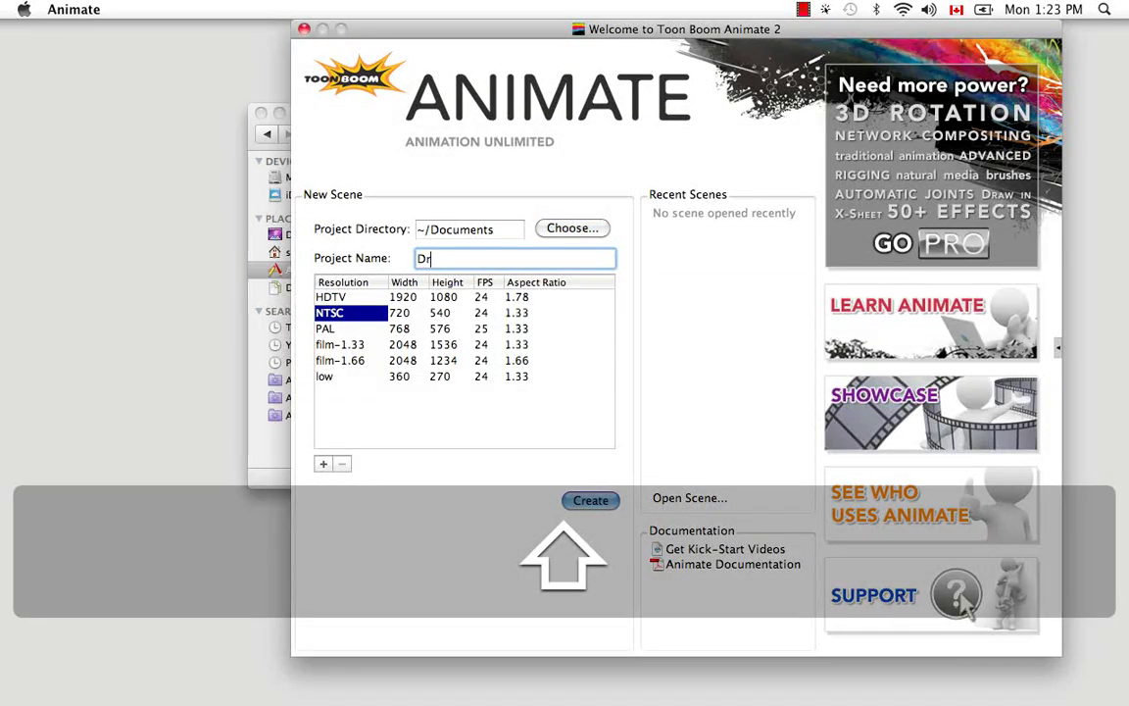
pyautogui.write('awingBasics')
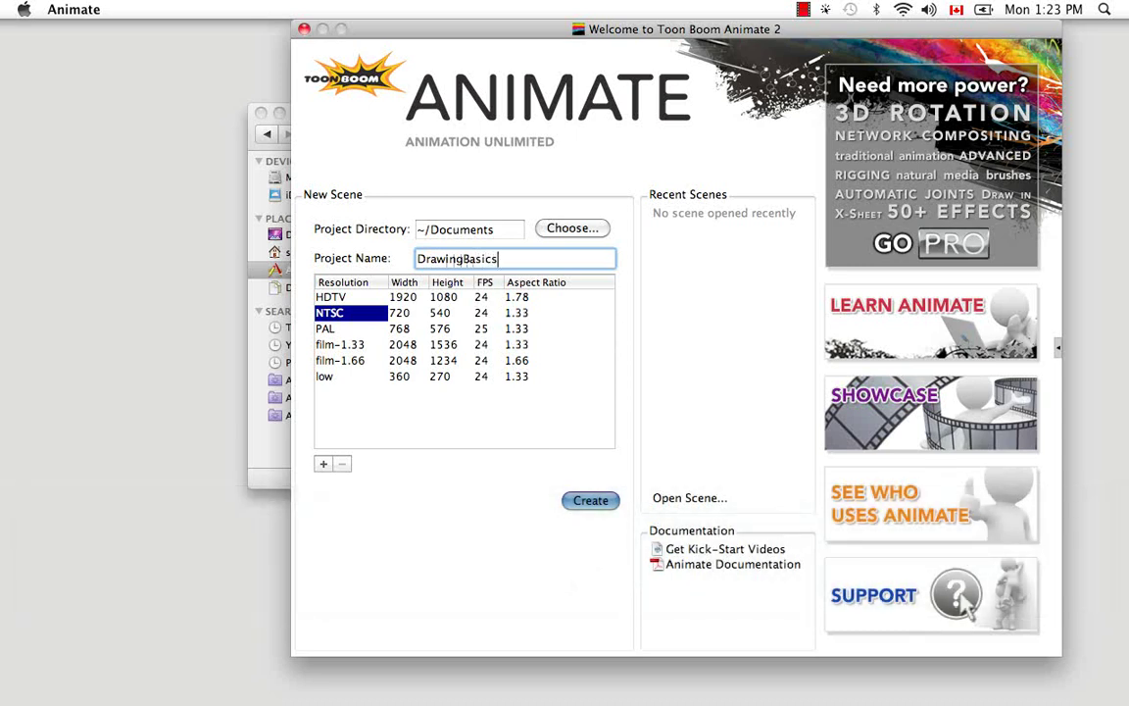
pyautogui.click(597, 501)
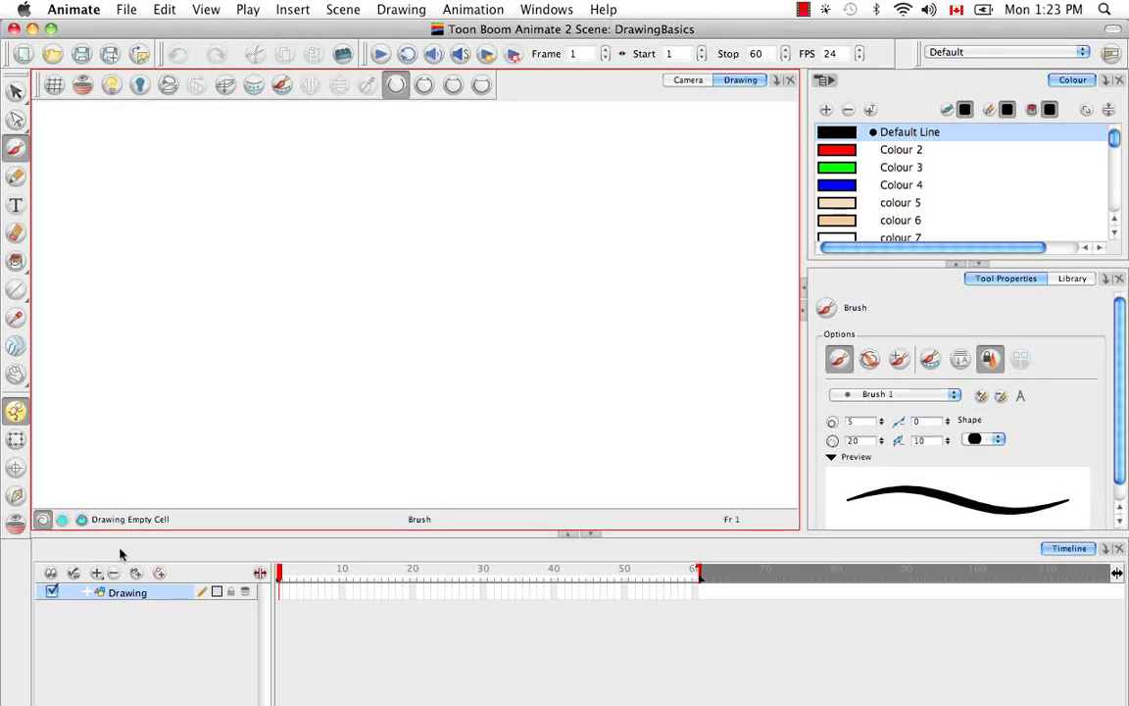
pyautogui.click(688, 81)
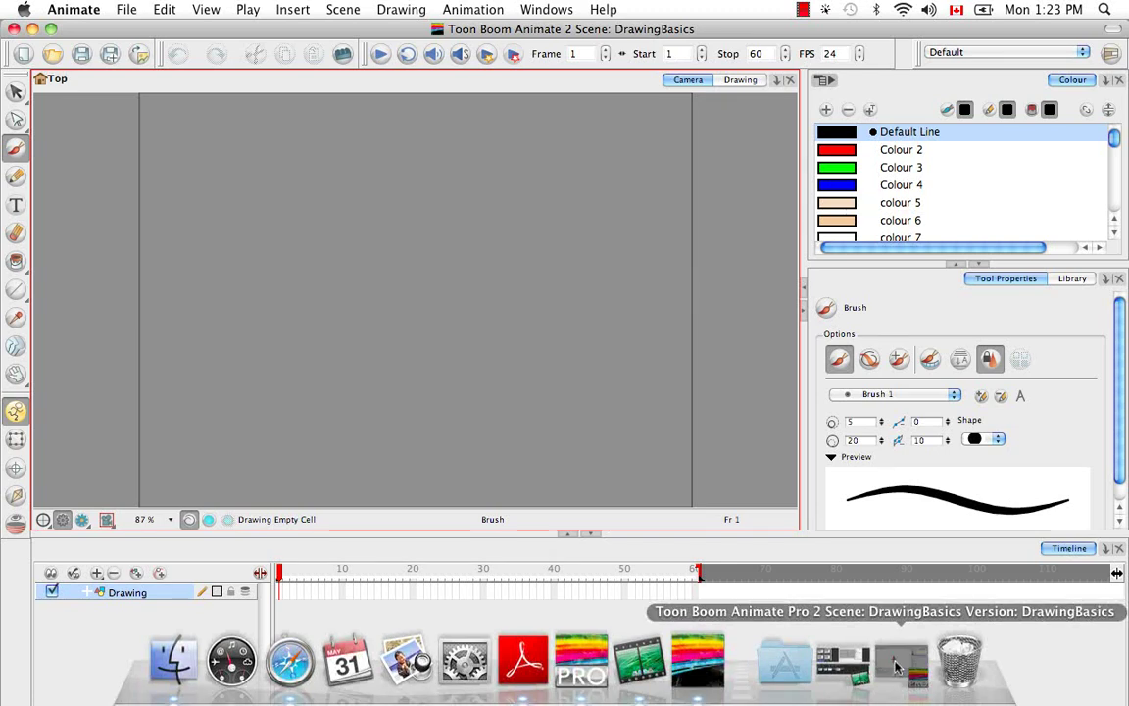
# Step: Restore the minimized Animate Pro window from the Dock
pyautogui.click(872, 666)
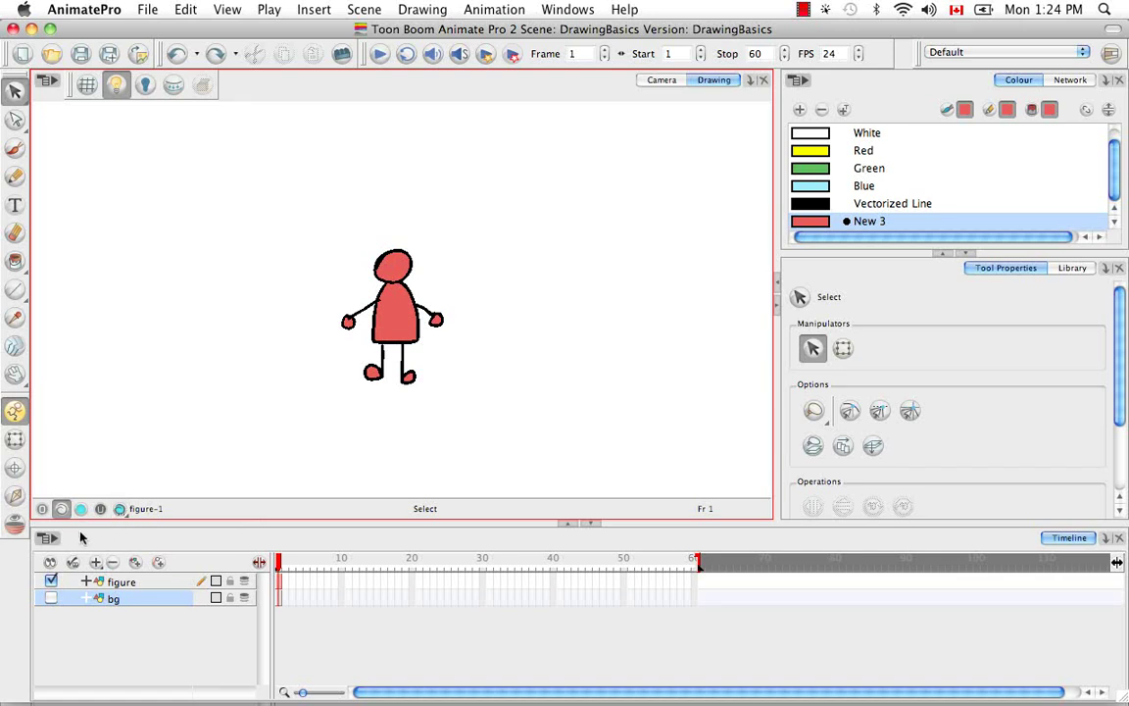
# Step: Compare the figure's Line Art, Colour Art, Overlay and Underlay art layers
pyautogui.click(42, 509)
pyautogui.click(81, 509)
pyautogui.click(100, 510)
pyautogui.click(120, 509)
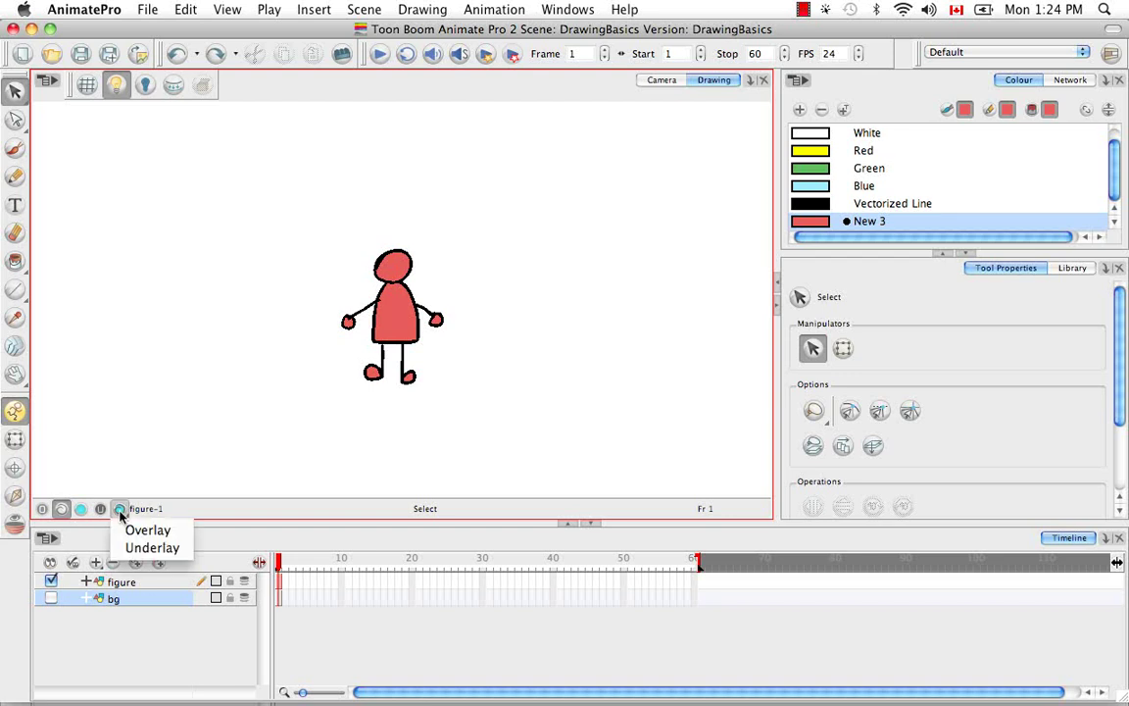
pyautogui.click(147, 529)
pyautogui.click(120, 509)
pyautogui.click(124, 550)
pyautogui.click(118, 509)
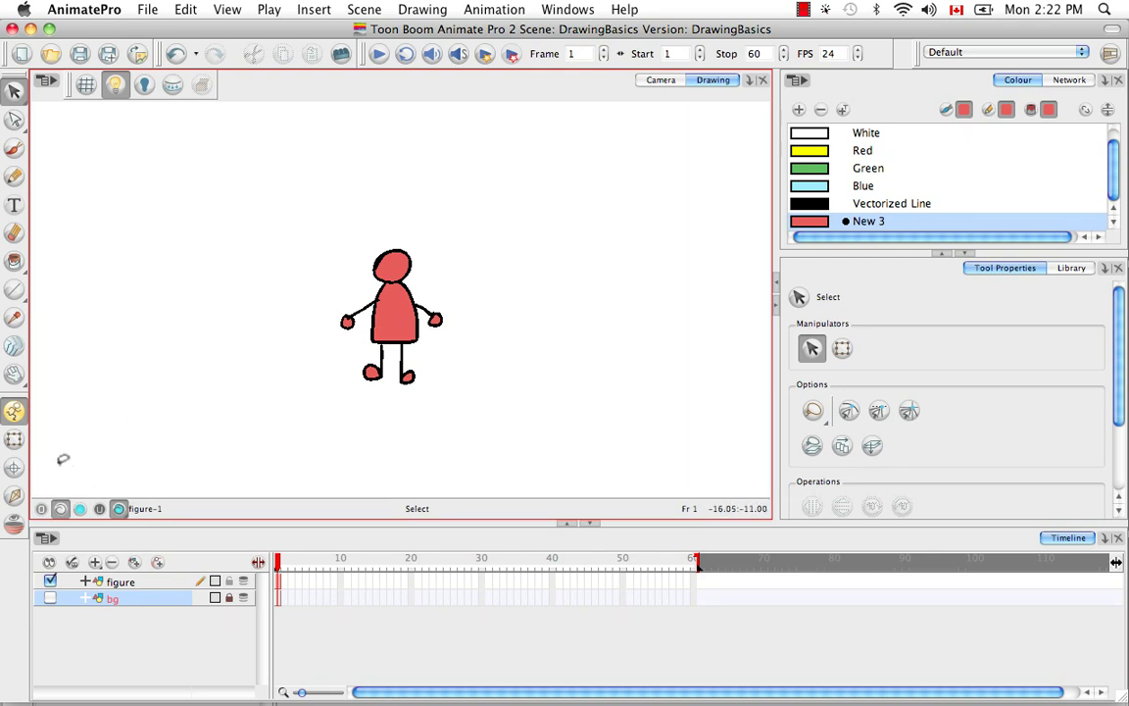
# Step: Switch art layers, lasso-select part of the figure, then display the colour art layer
pyautogui.click(41, 507)
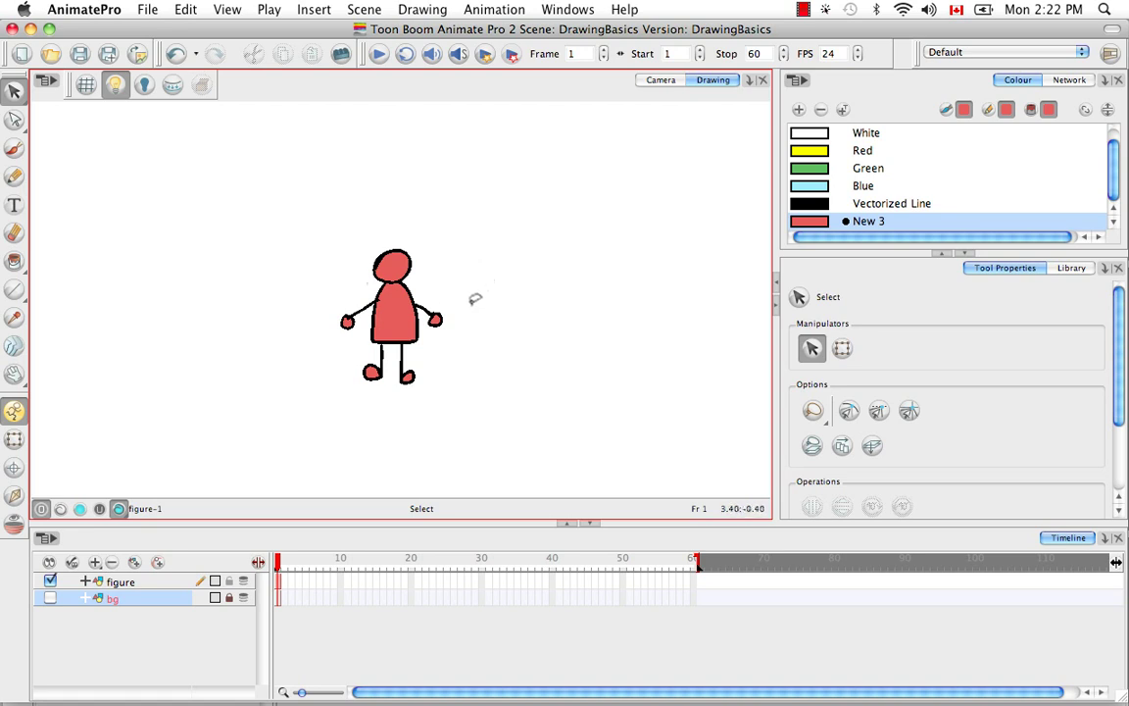
pyautogui.click(99, 507)
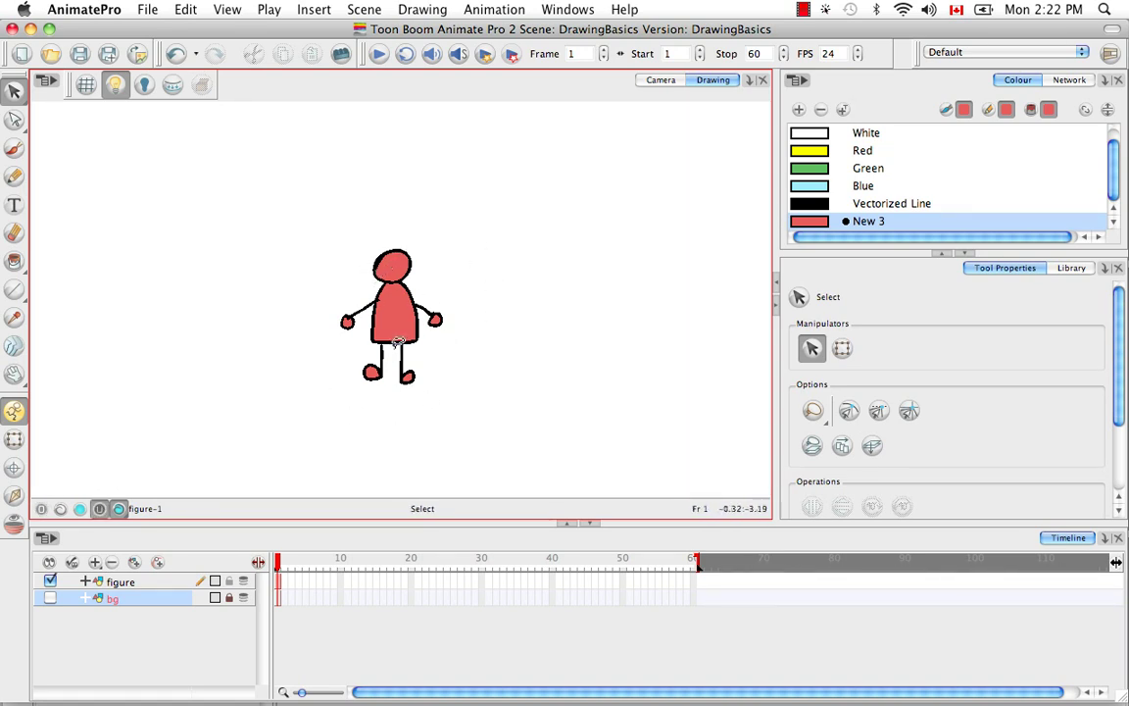
pyautogui.moveTo(479, 338)
pyautogui.mouseDown()
pyautogui.moveTo(466, 260)
pyautogui.moveTo(523, 328)
pyautogui.mouseUp()
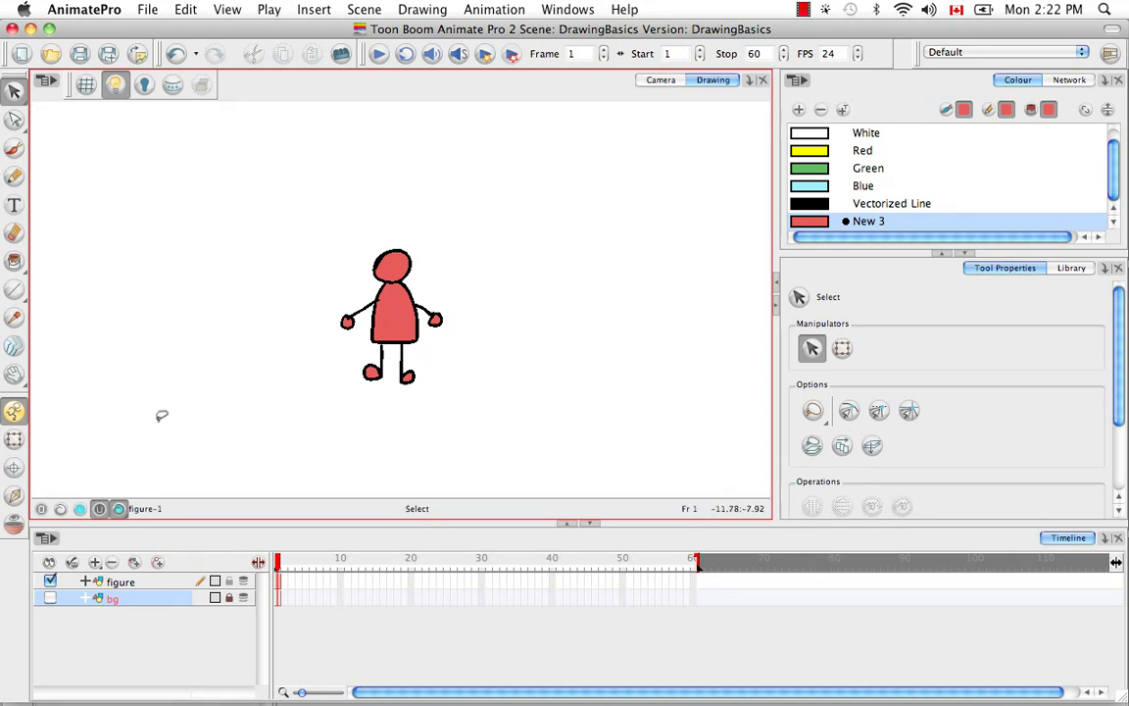
pyautogui.click(62, 510)
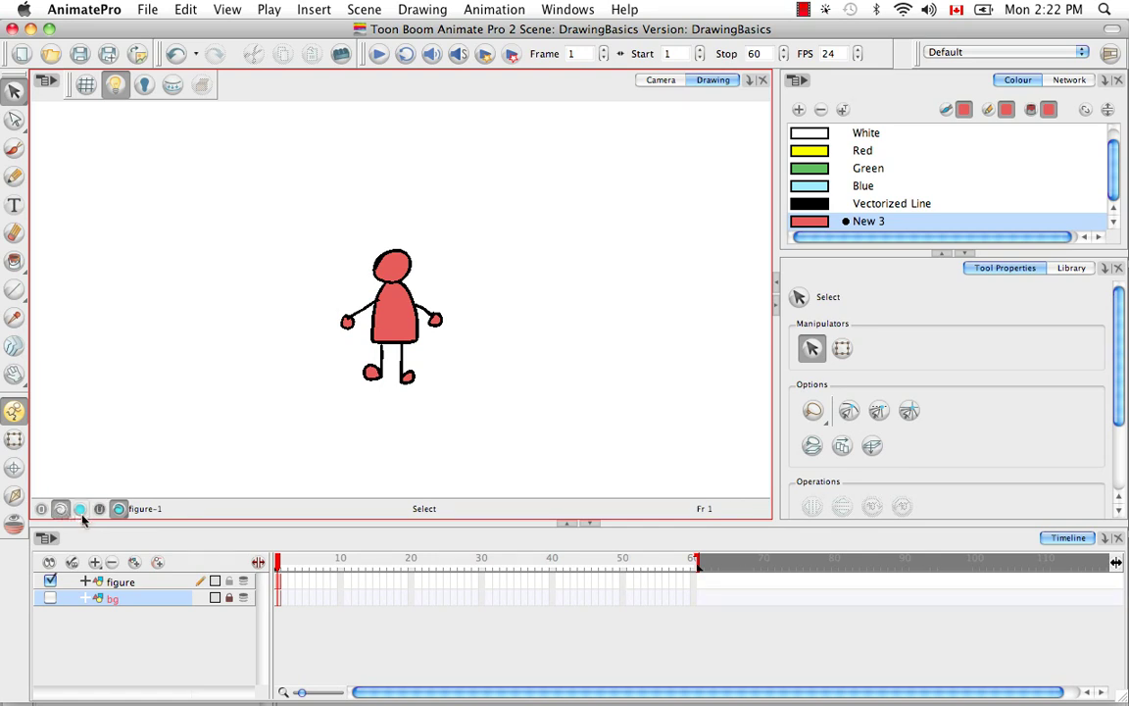
# Step: On frame 2 of the figure layer, draw a black freehand star with the Brush
pyautogui.click(284, 582)
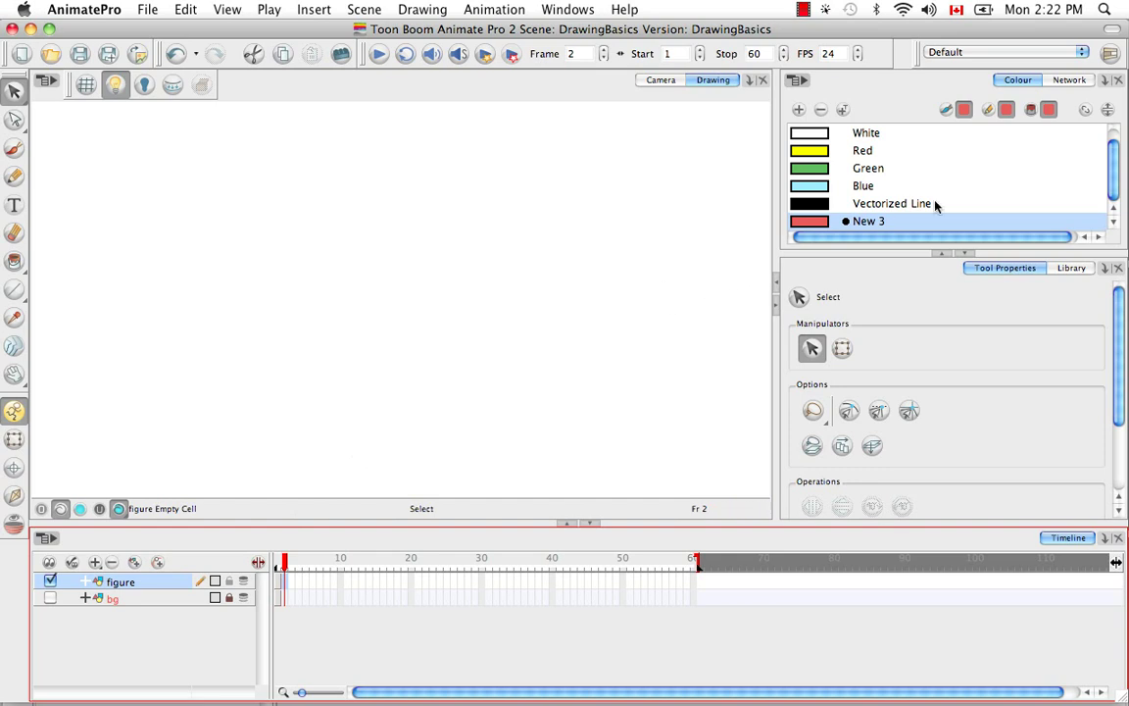
pyautogui.moveTo(1111, 186); pyautogui.dragTo(1113, 152)
pyautogui.click(862, 131)
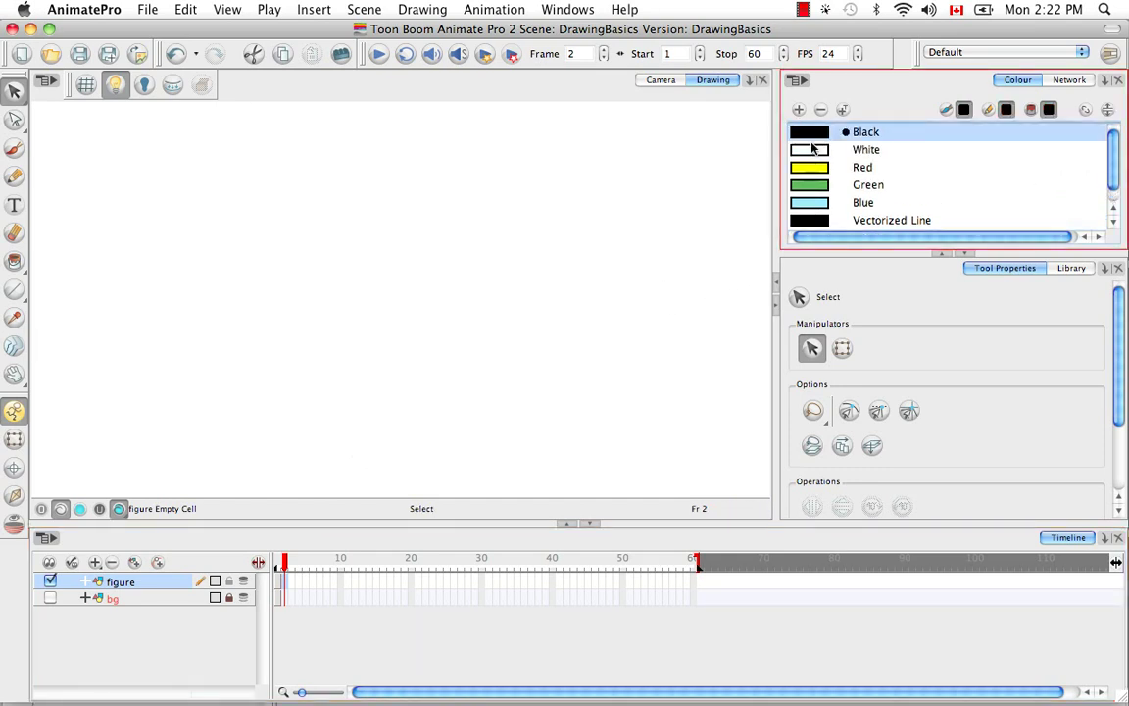
pyautogui.click(14, 147)
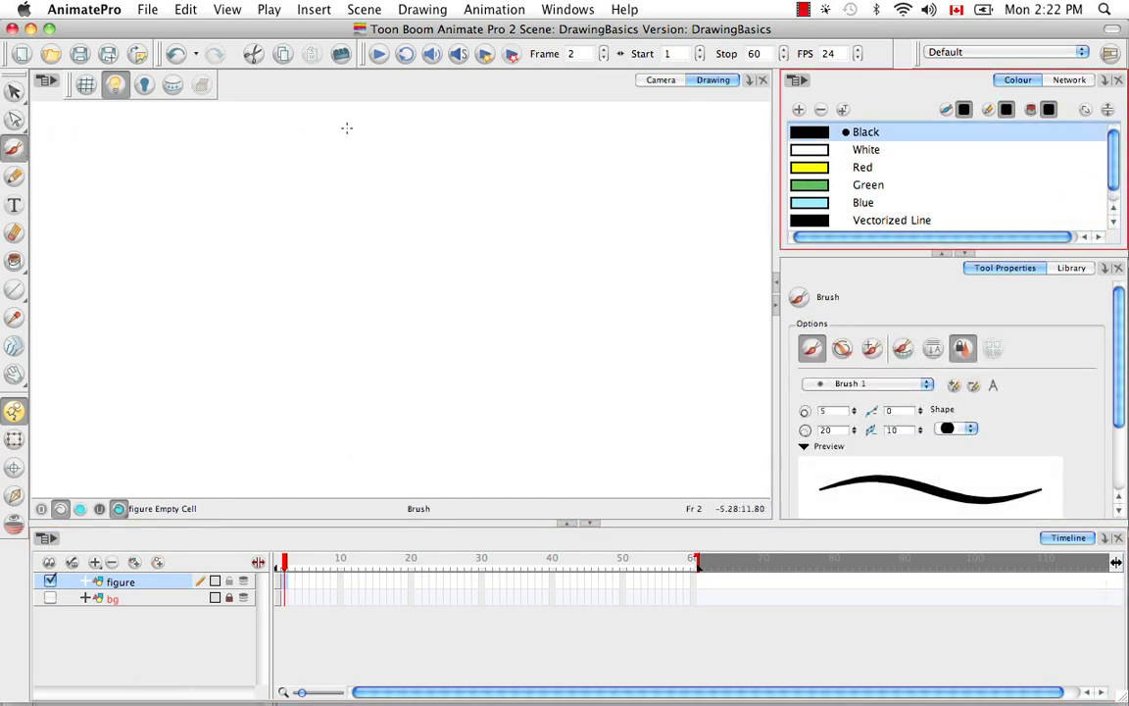
pyautogui.moveTo(349, 241)
pyautogui.mouseDown()
pyautogui.moveTo(368, 201)
pyautogui.moveTo(436, 244)
pyautogui.moveTo(418, 322)
pyautogui.moveTo(341, 303)
pyautogui.moveTo(305, 244)
pyautogui.moveTo(348, 241)
pyautogui.mouseUp()
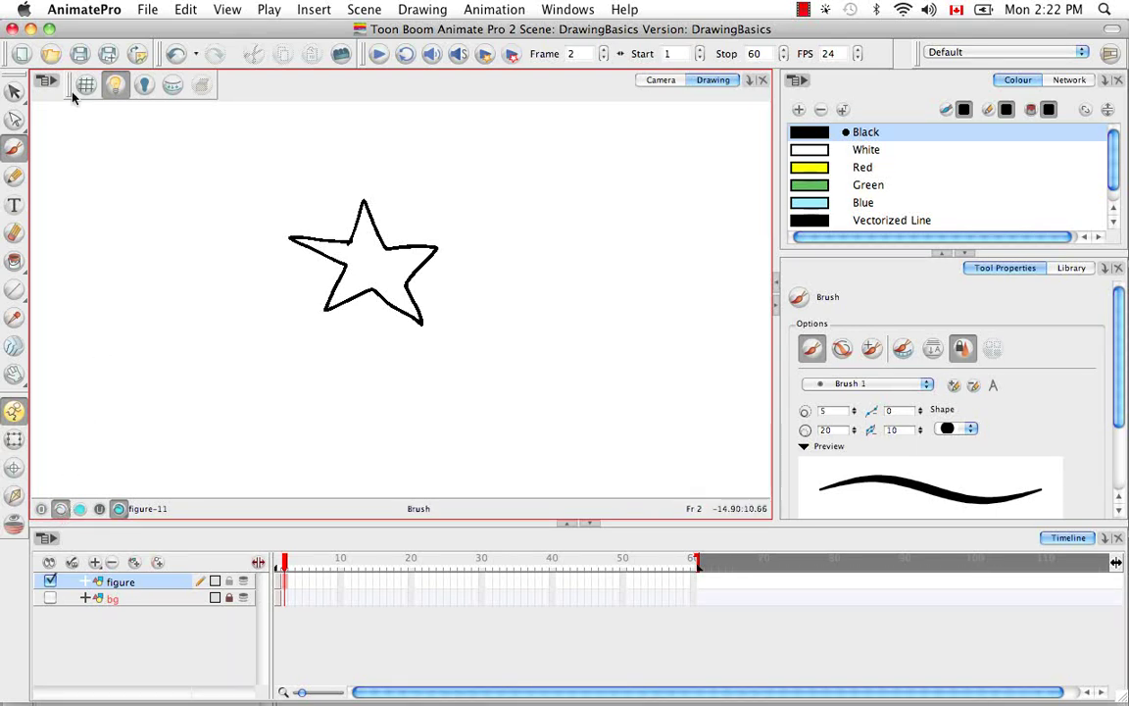
# Step: Select the whole star and generate colour art from its line art, viewing the colour art
pyautogui.click(14, 91)
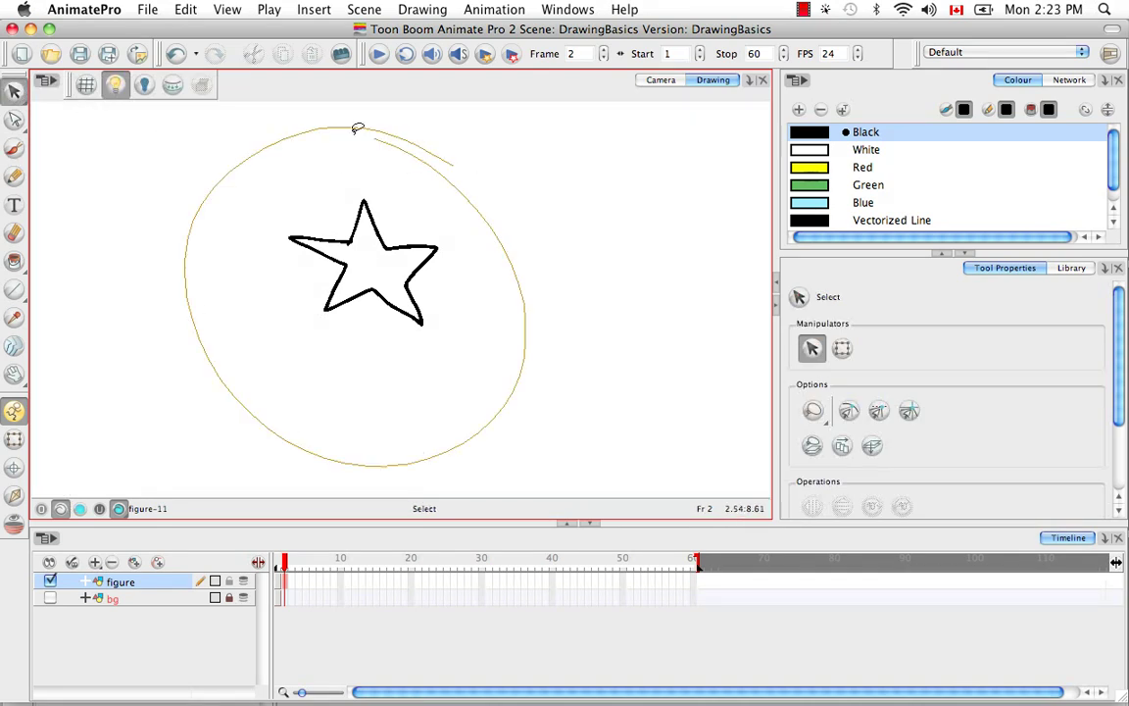
pyautogui.moveTo(304, 128); pyautogui.dragTo(343, 122)
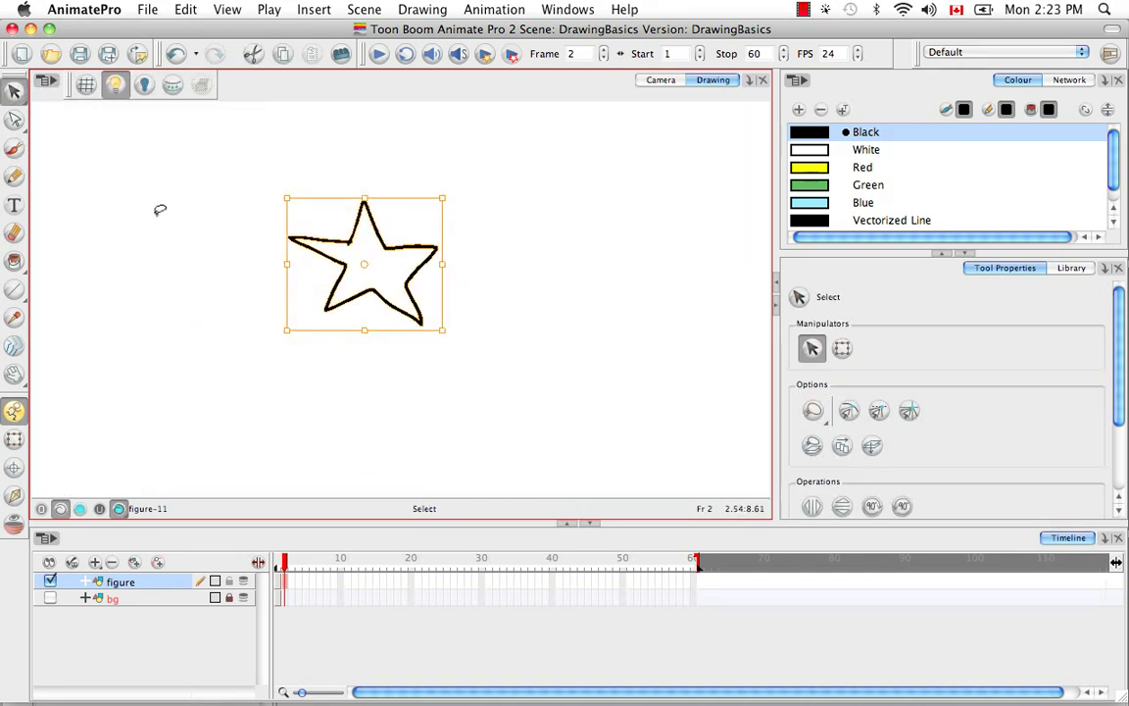
pyautogui.click(174, 86)
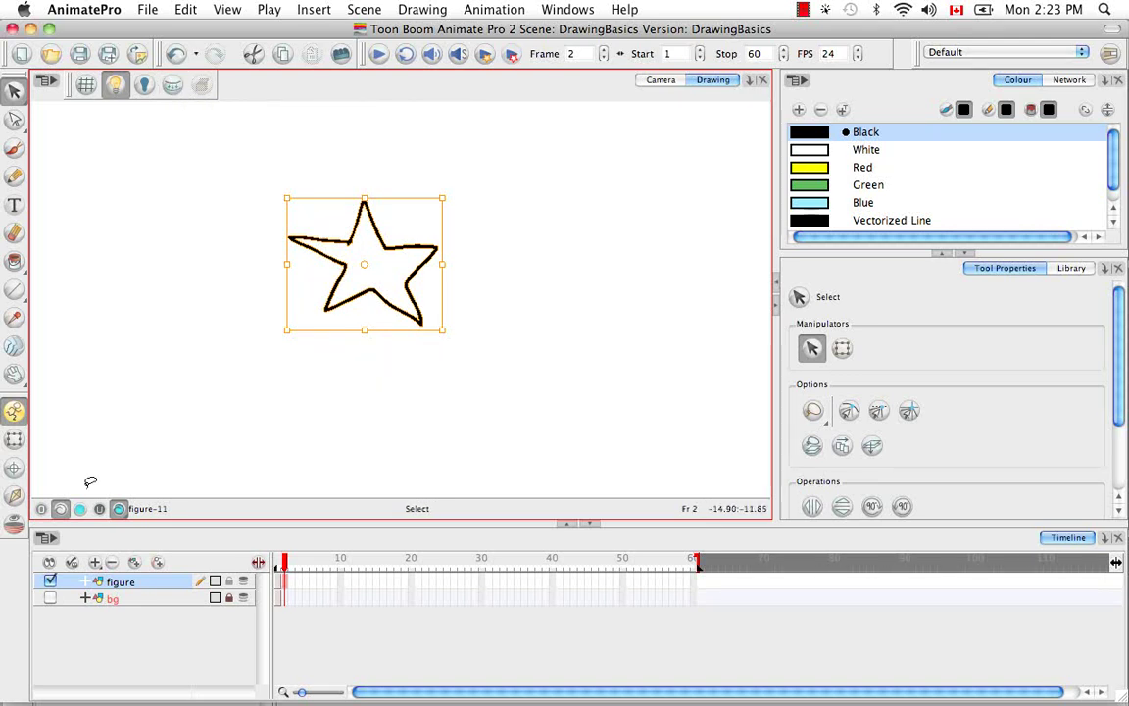
pyautogui.click(81, 508)
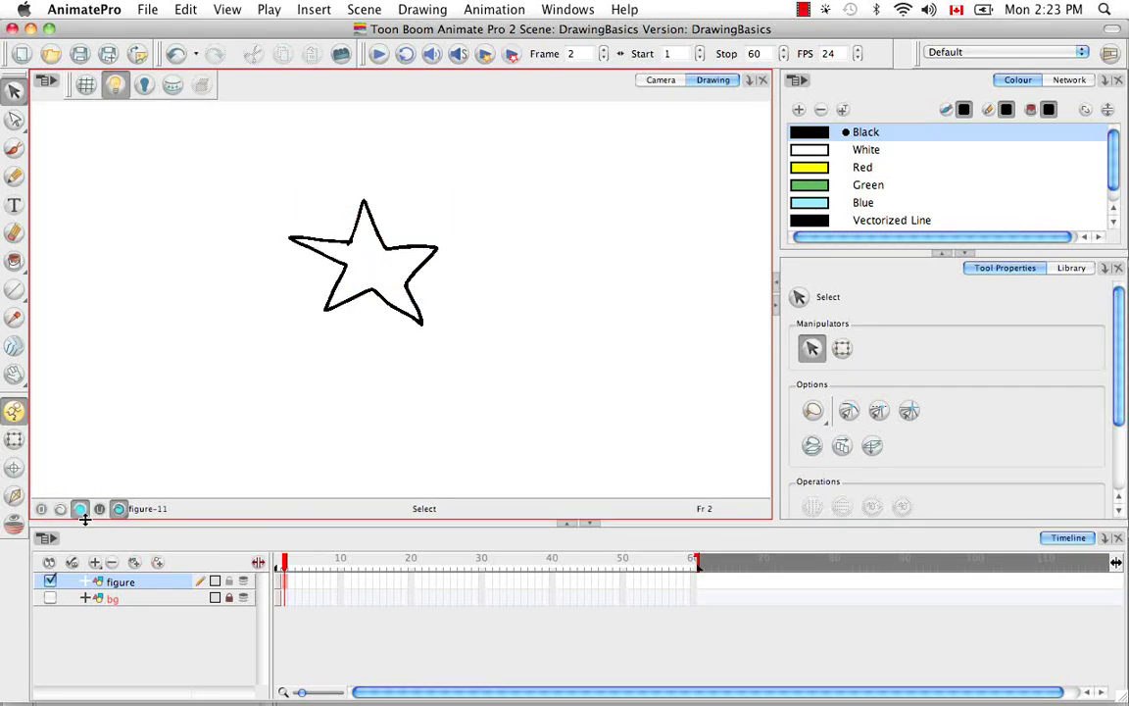
pyautogui.click(118, 509)
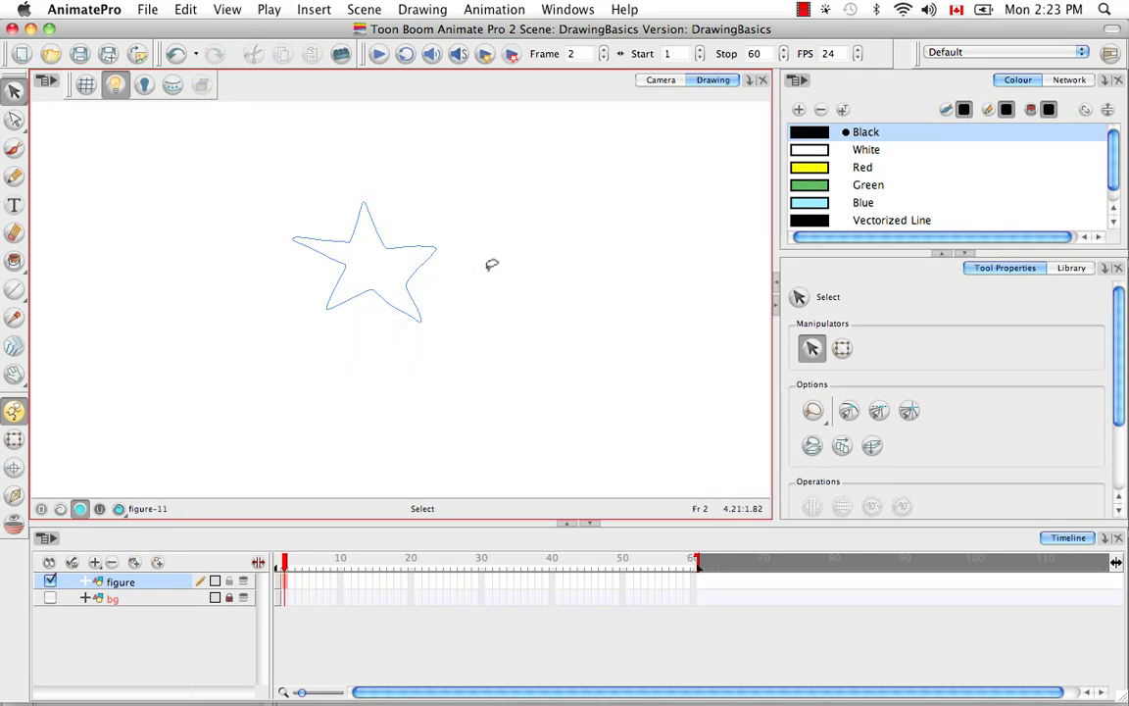
# Step: Fill the inside of the star with yellow using the Paint tool
pyautogui.click(862, 167)
pyautogui.click(14, 260)
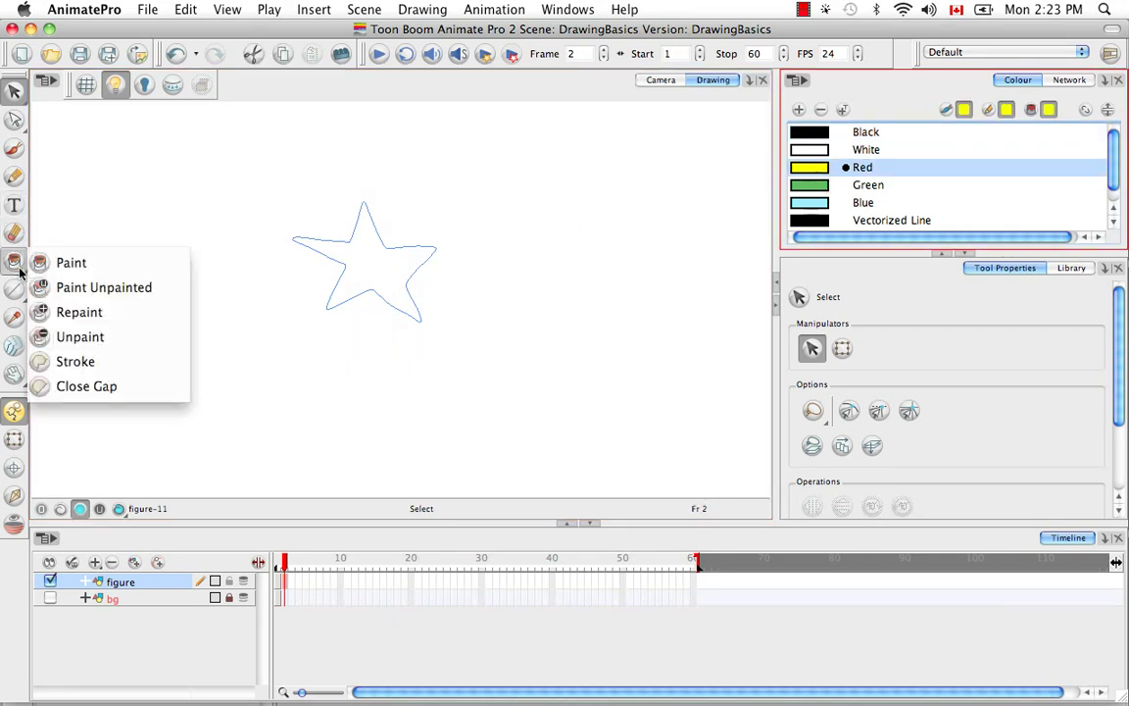
pyautogui.click(14, 261)
pyautogui.click(70, 263)
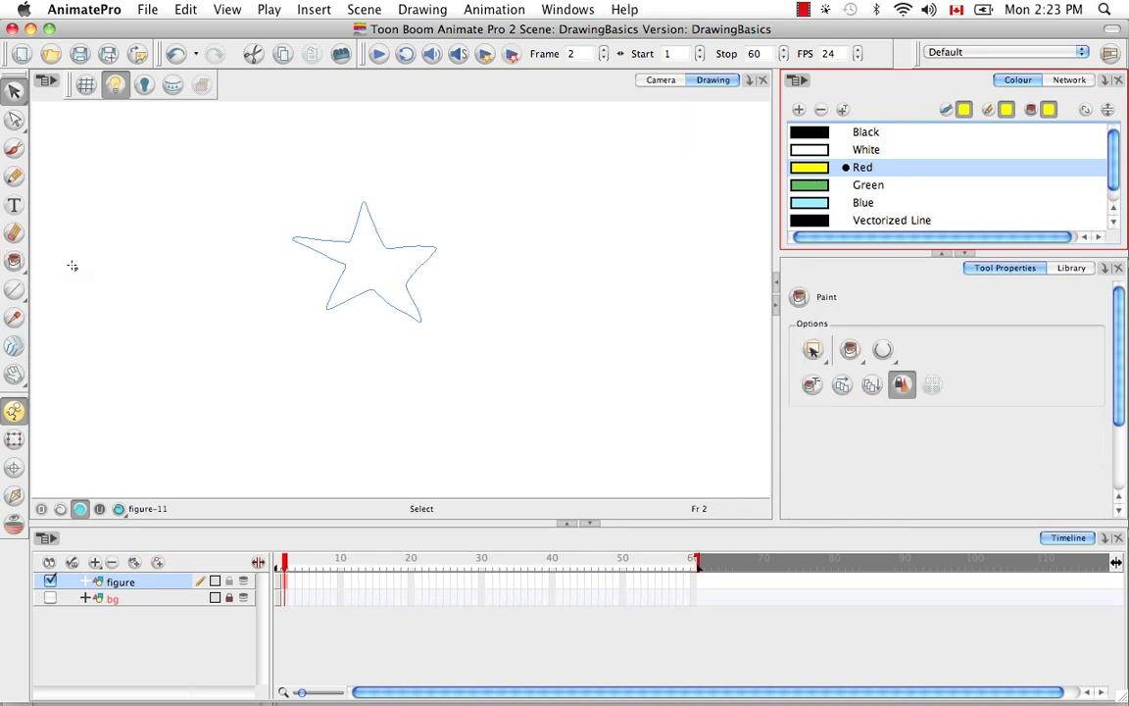
pyautogui.click(390, 276)
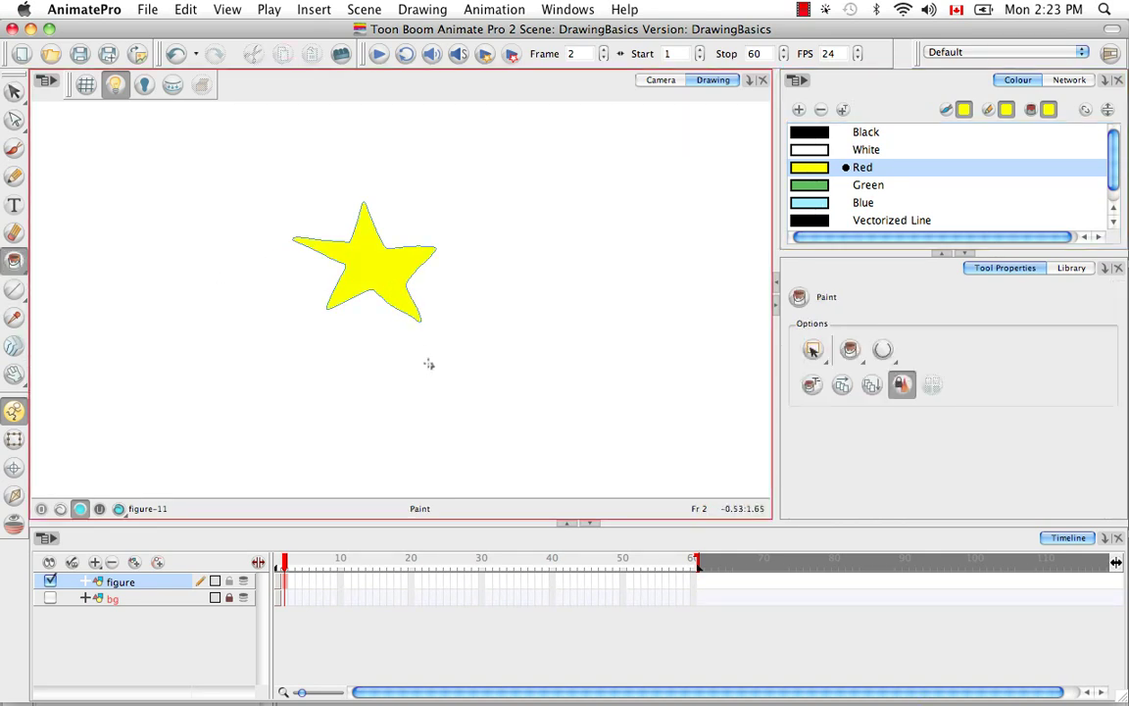
# Step: Compare line art and colour art views, then display both together
pyautogui.click(60, 510)
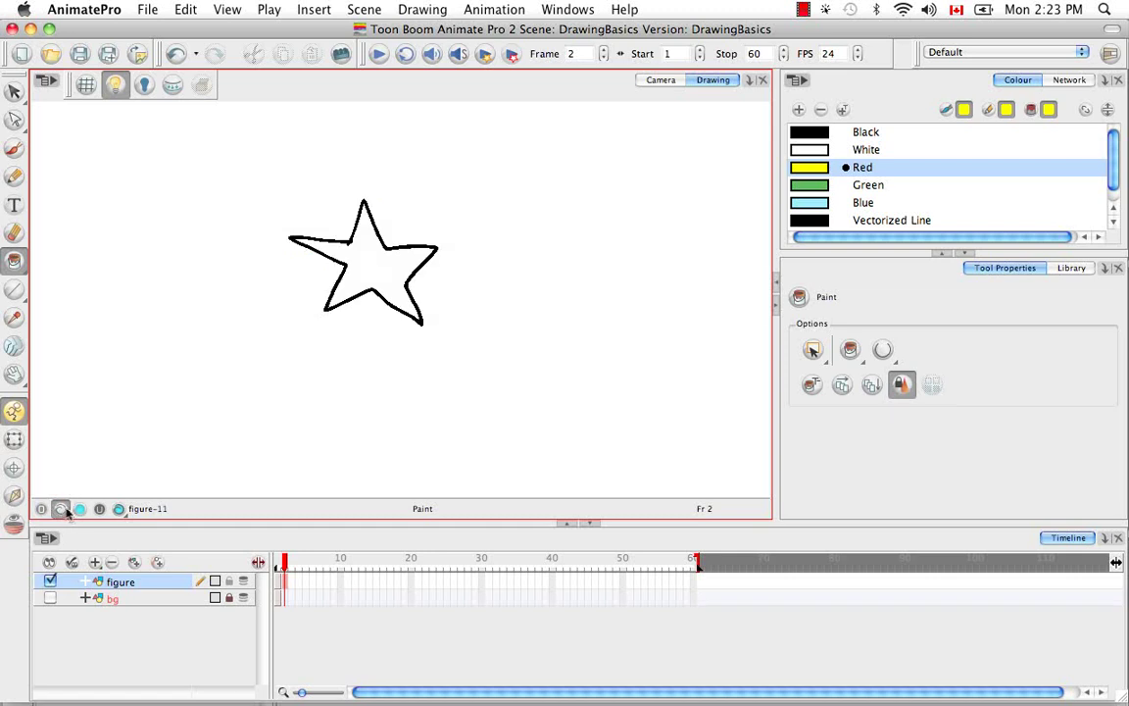
pyautogui.click(60, 509)
pyautogui.click(60, 510)
pyautogui.click(80, 510)
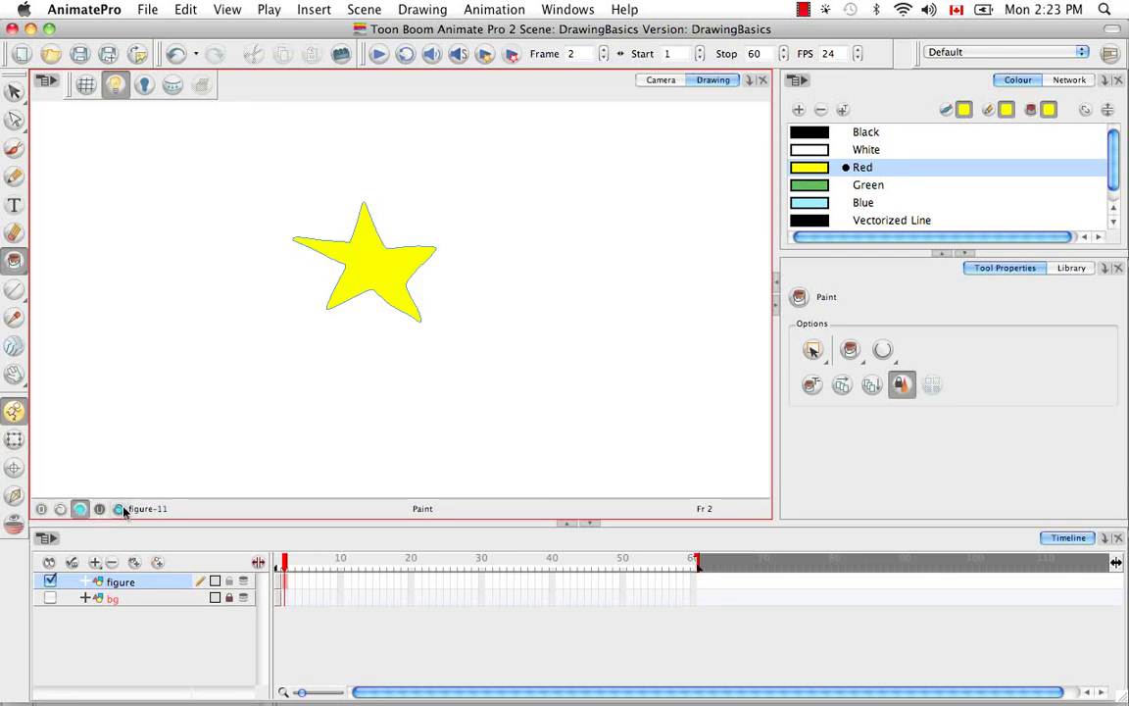
pyautogui.click(118, 510)
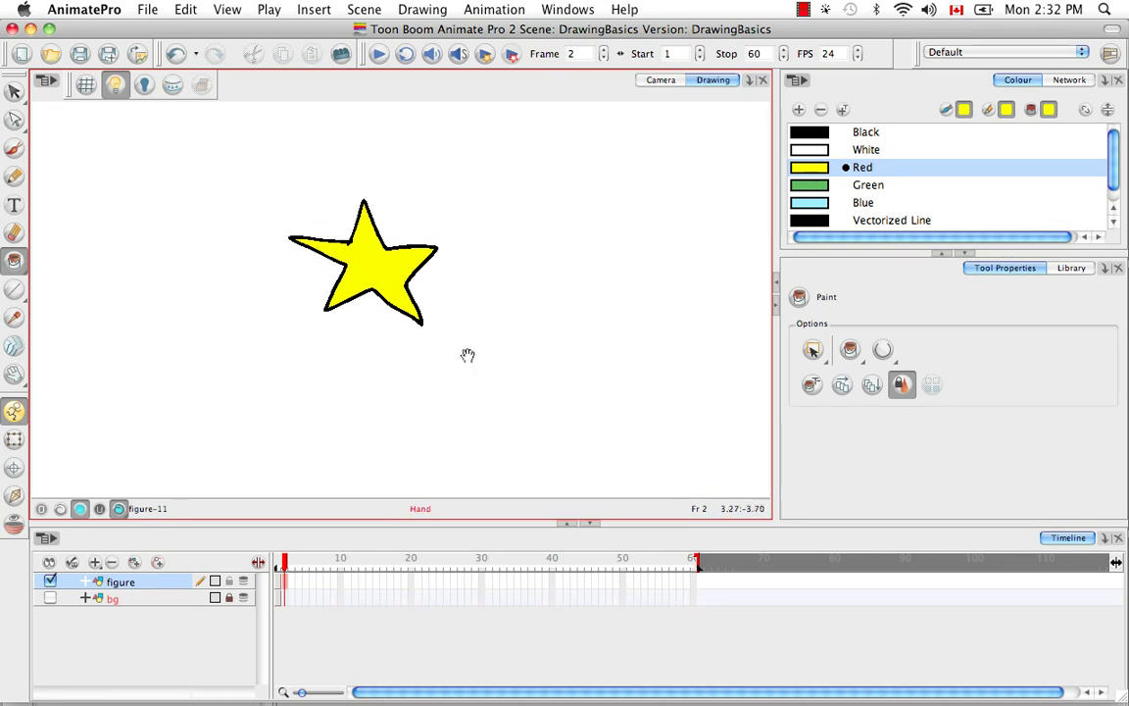
# Step: Enlarge and recentre the star in the Drawing view
pyautogui.moveTo(444, 327); pyautogui.dragTo(470, 355)
pyautogui.scroll(2, 436, 340)
pyautogui.scroll(4, 433, 340)
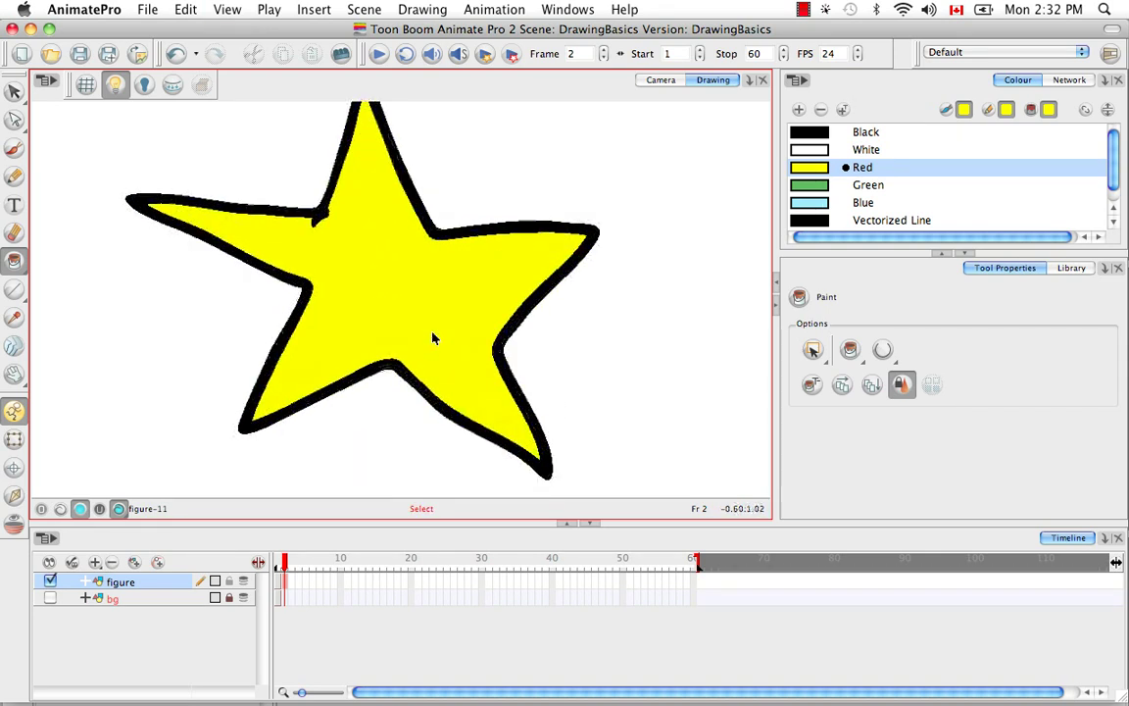
pyautogui.scroll(4, 433, 338)
pyautogui.moveTo(433, 338); pyautogui.dragTo(496, 420)
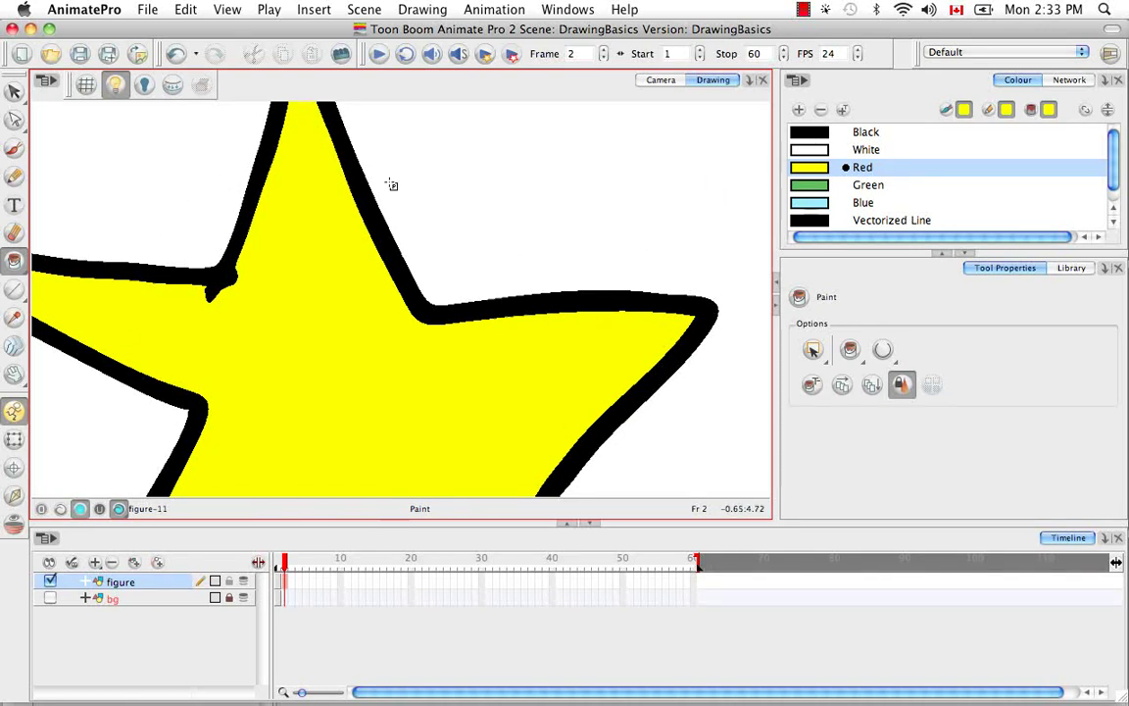
# Step: Switch to the Camera view and zoom in on the star
pyautogui.click(662, 81)
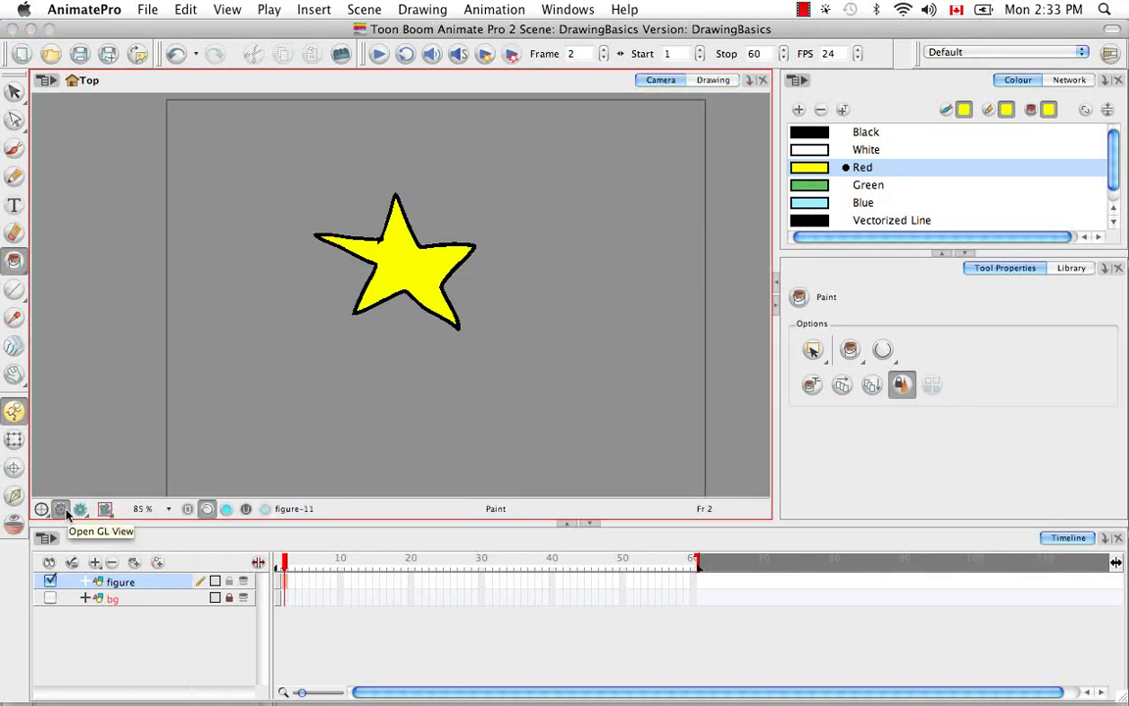
pyautogui.press('2')
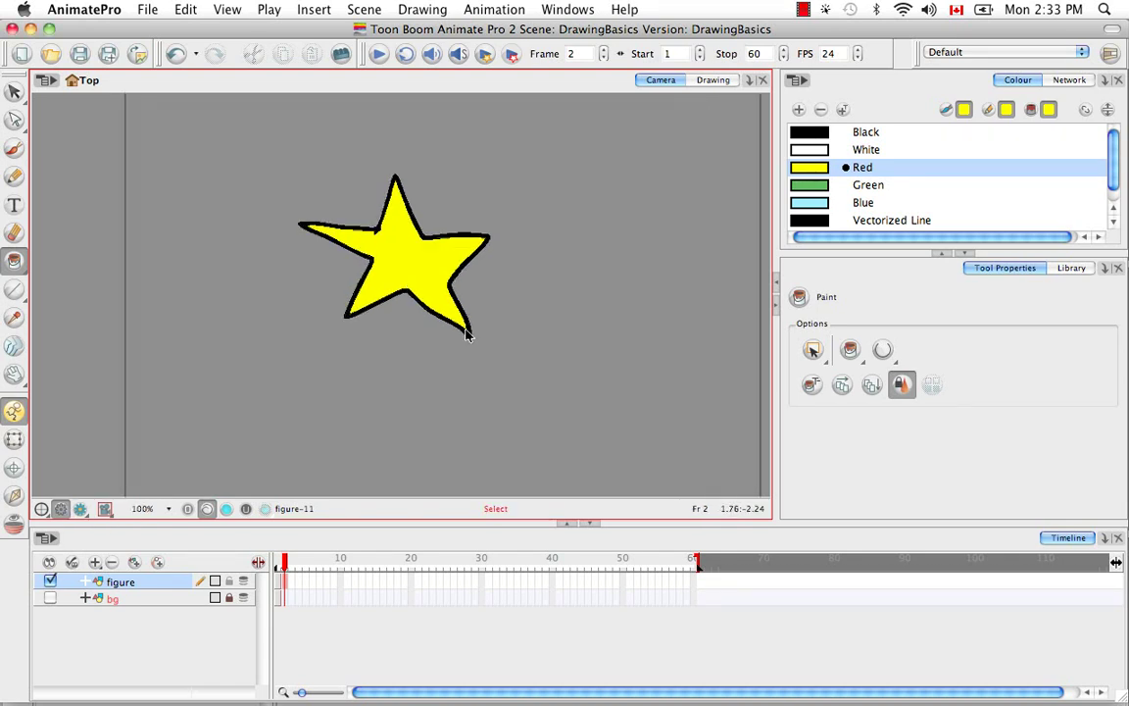
pyautogui.press('2')
pyautogui.press('2')
pyautogui.press('2')
pyautogui.moveTo(504, 270); pyautogui.dragTo(525, 385)
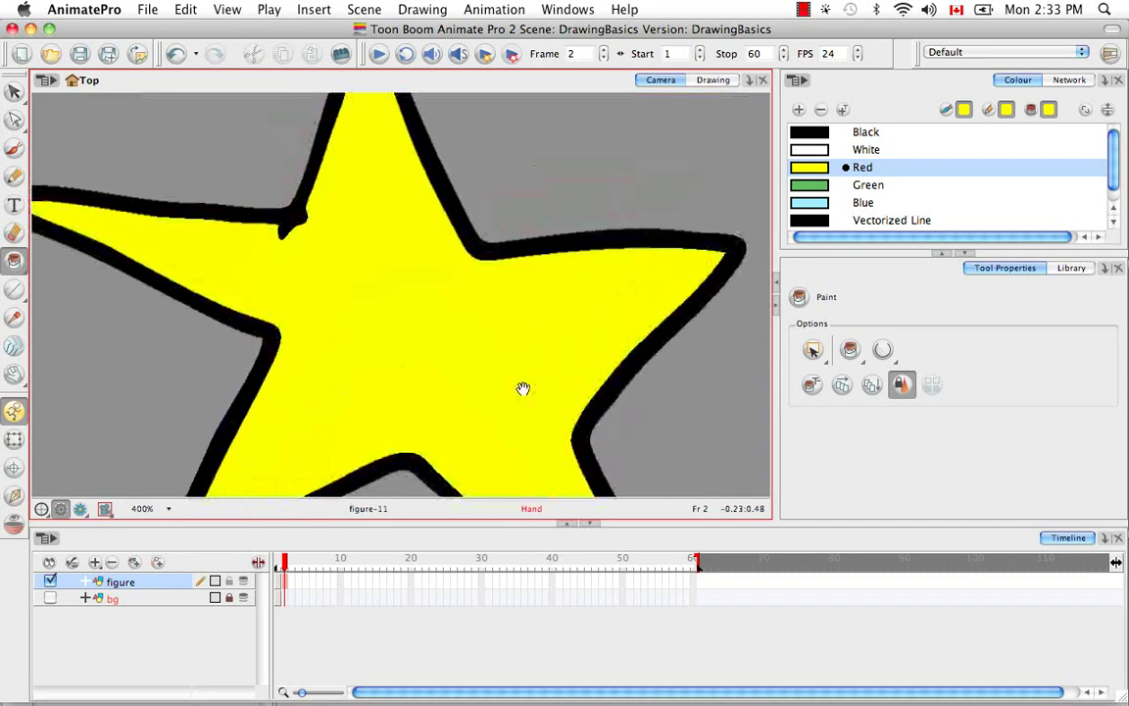
# Step: Select the whole star drawing in the Camera view, then deselect it
pyautogui.click(14, 91)
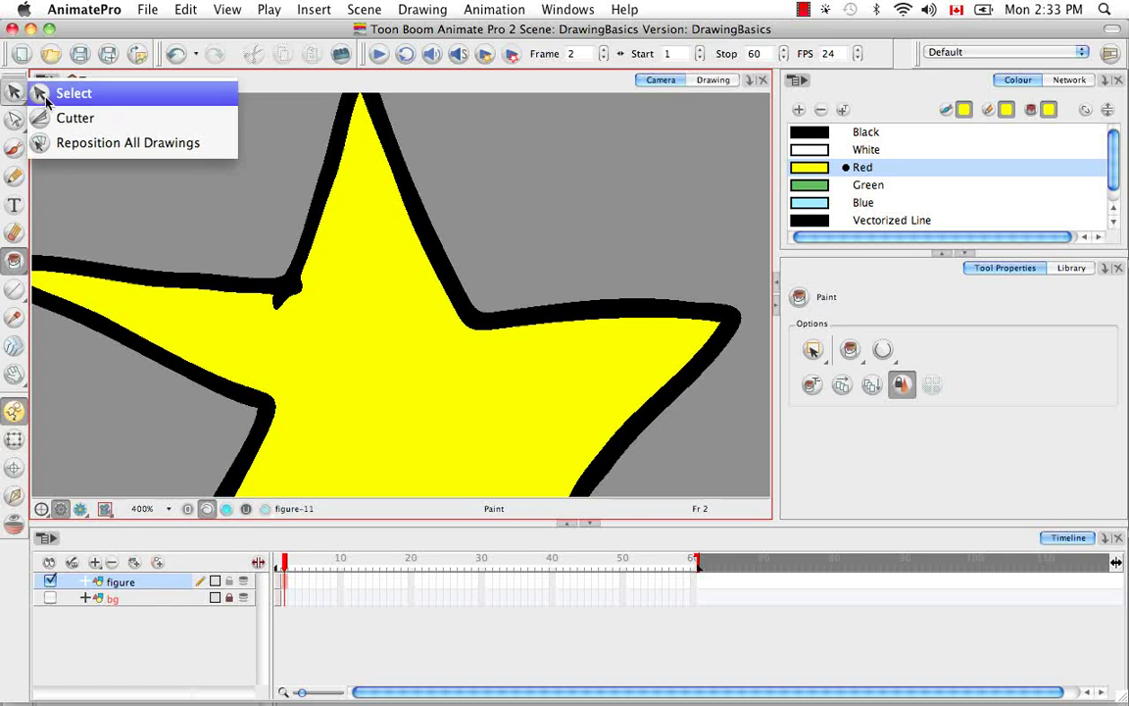
pyautogui.click(44, 90)
pyautogui.moveTo(531, 164); pyautogui.dragTo(297, 270)
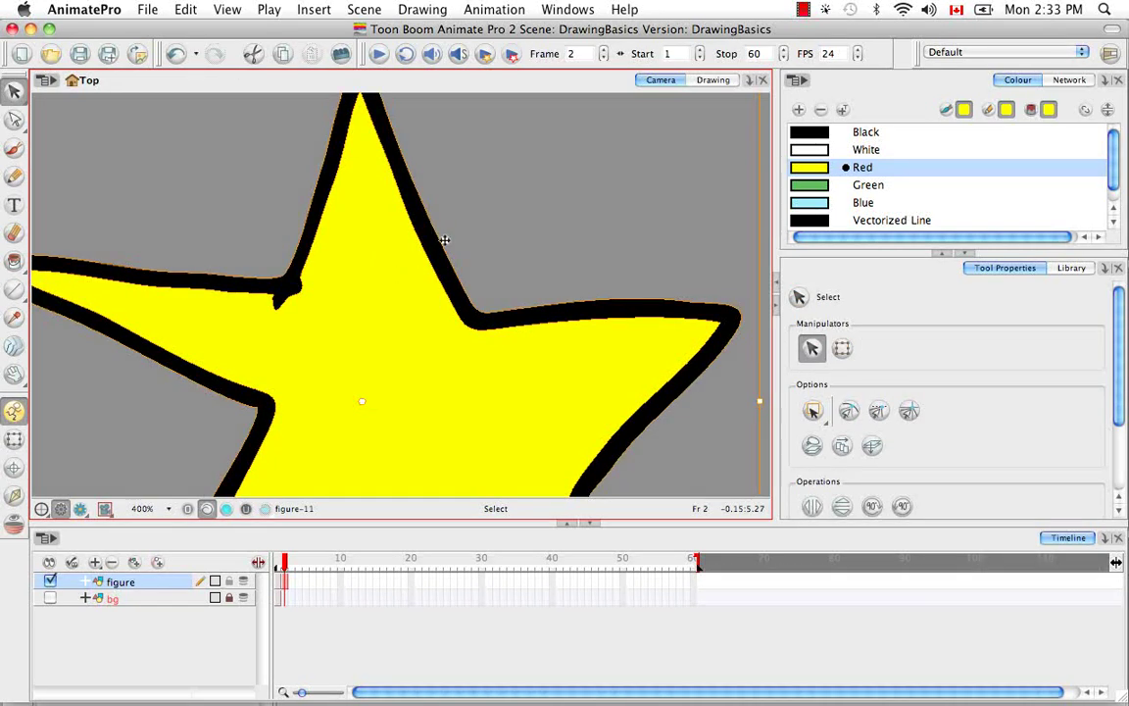
pyautogui.press('1')
pyautogui.press('1')
pyautogui.press('1')
pyautogui.press('1')
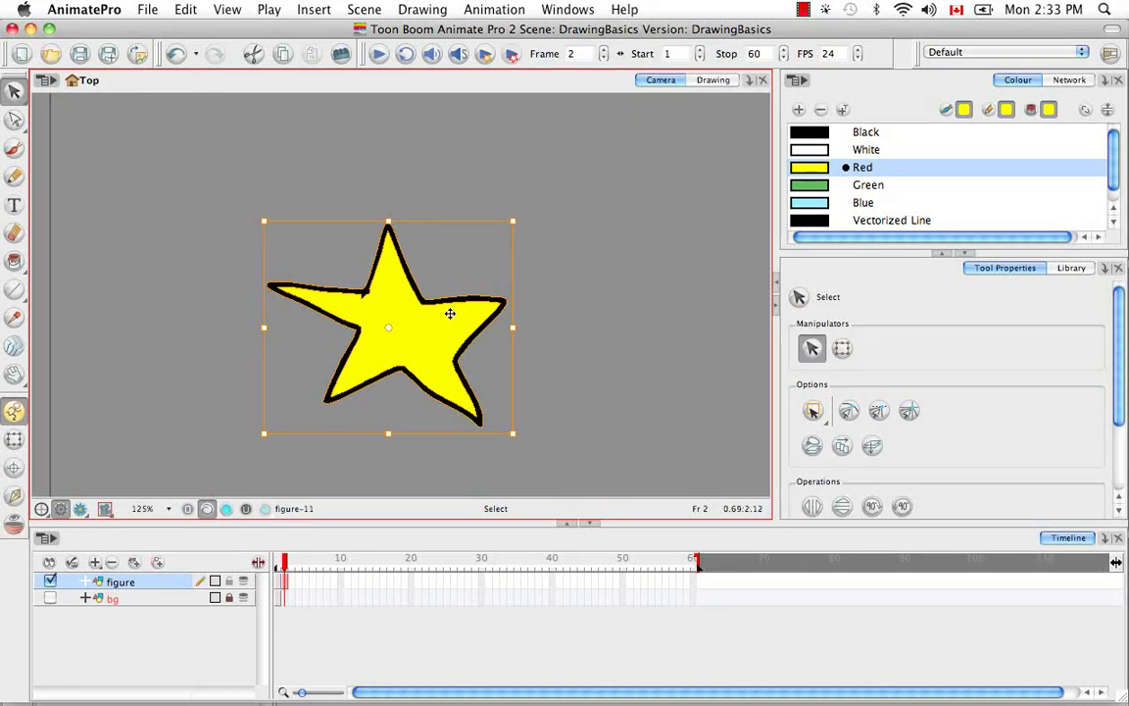
pyautogui.click(506, 374)
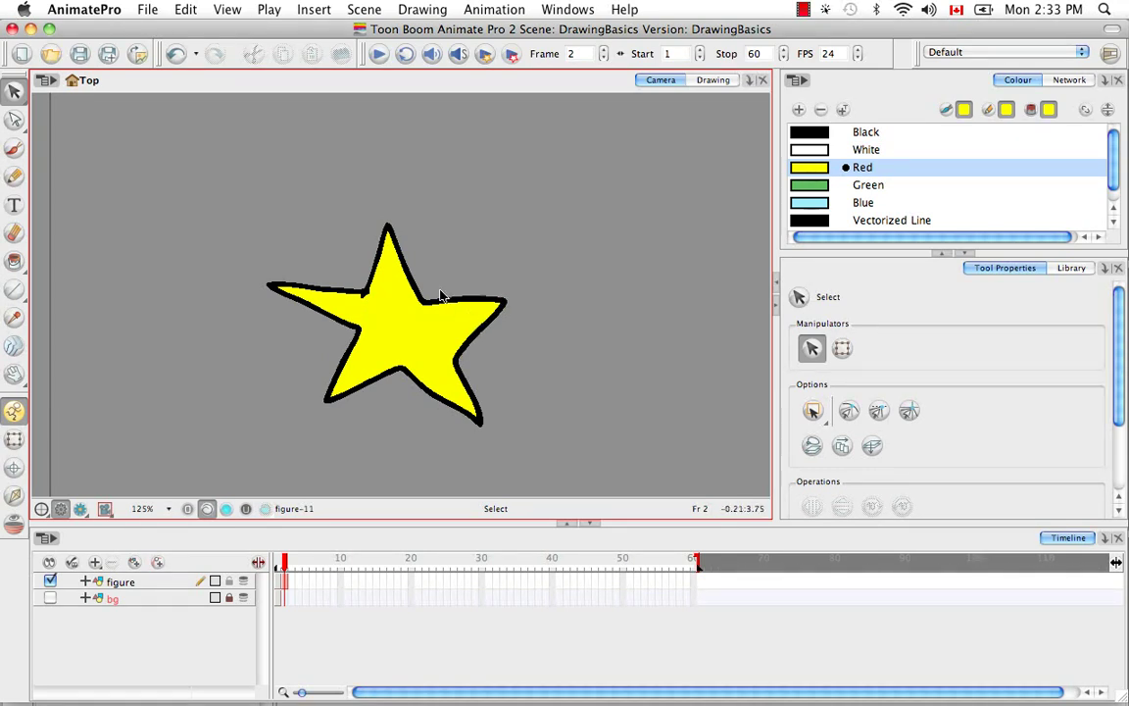
pyautogui.scroll(2, 440, 296)
pyautogui.scroll(1, 440, 296)
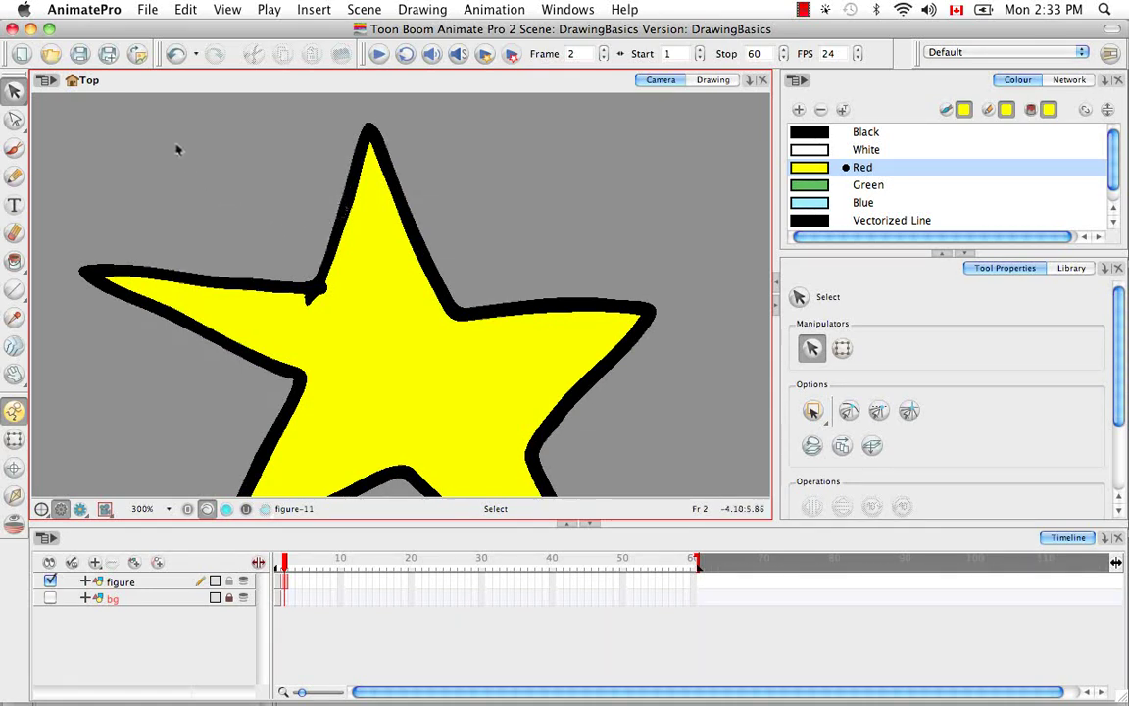
# Step: Enable Real-Time Antialiasing in the OpenGL tab of the AnimatePro Preferences
pyautogui.click(86, 11)
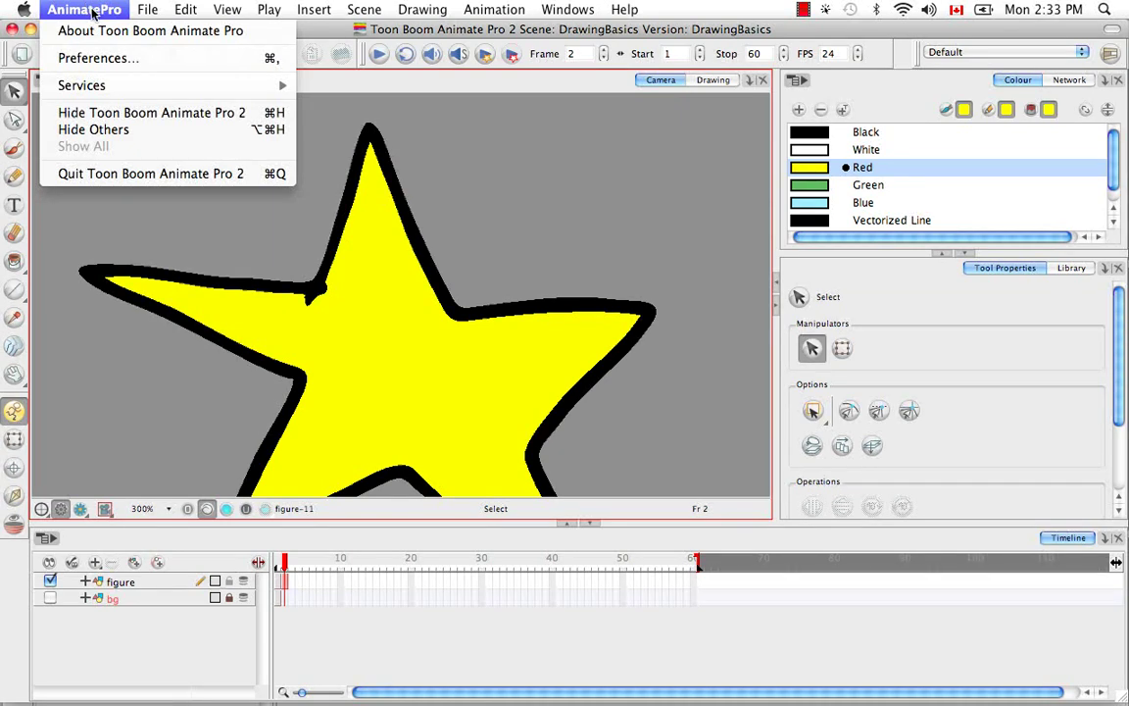
pyautogui.click(107, 58)
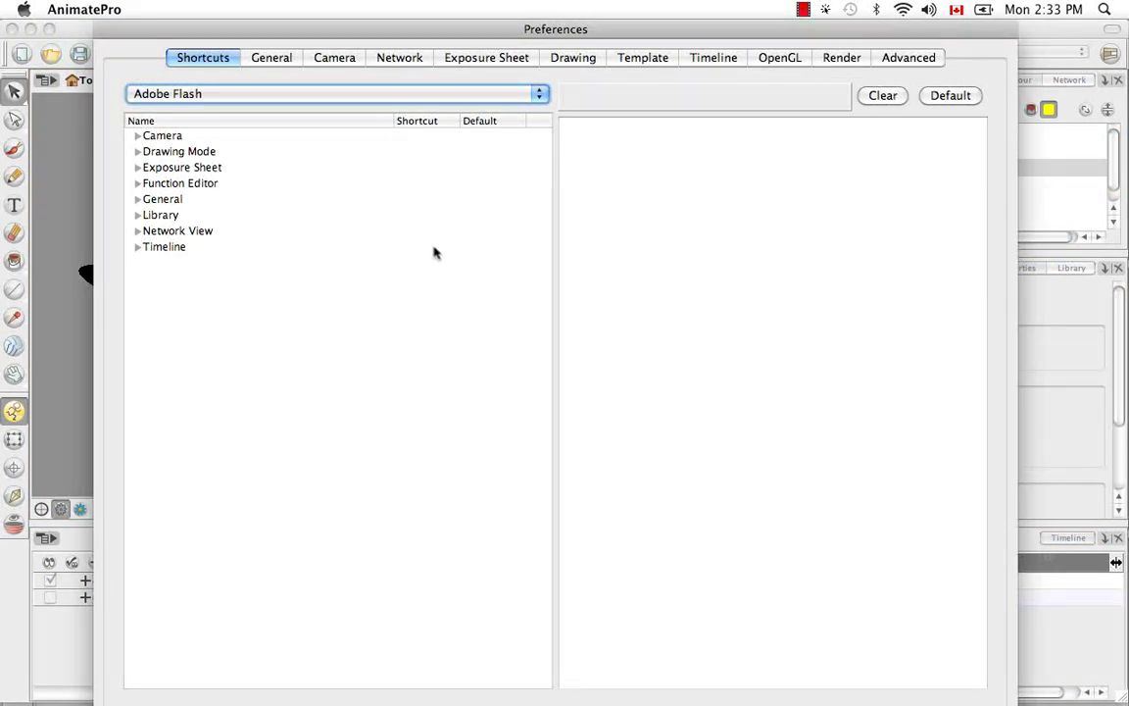
pyautogui.click(791, 64)
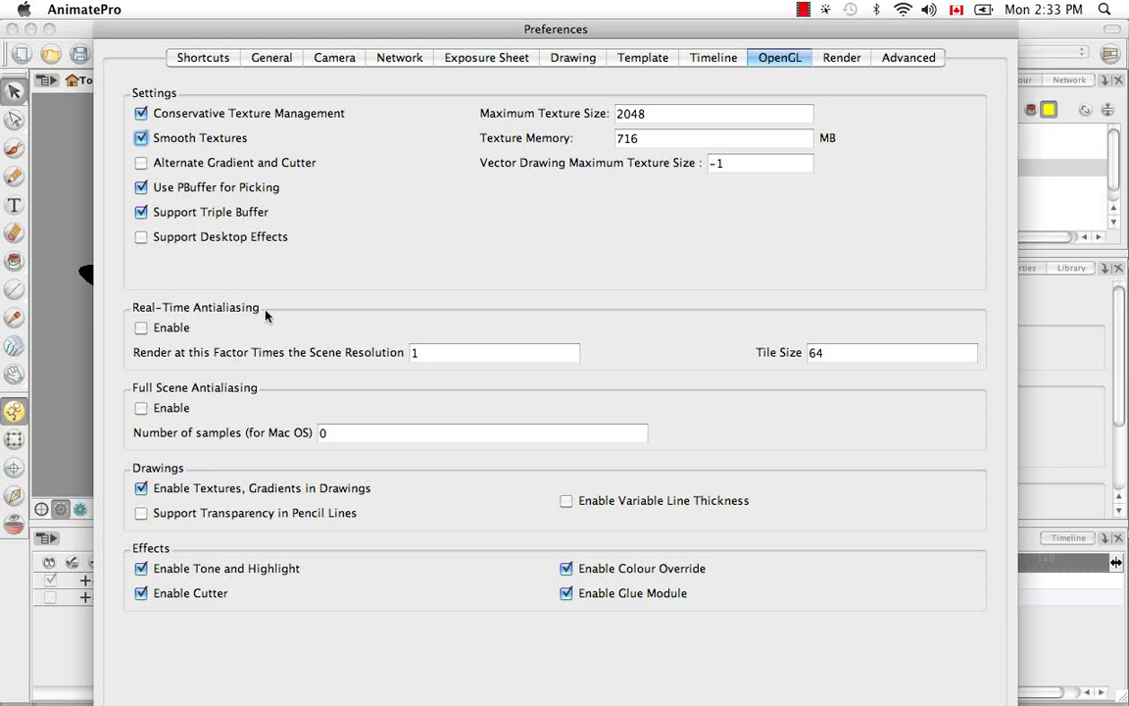
pyautogui.click(147, 329)
pyautogui.press('Return')
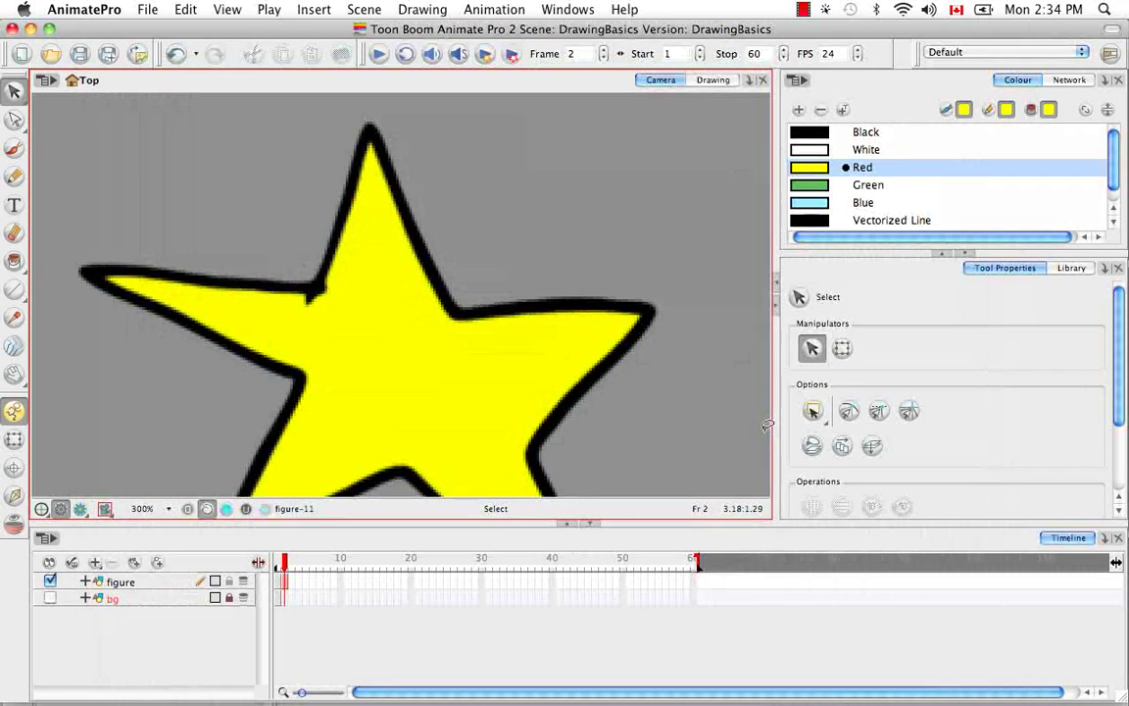
# Step: Zoom in closely on the star's outline to inspect the smoothed edges
pyautogui.click(423, 280)
pyautogui.moveTo(660, 269); pyautogui.dragTo(367, 340)
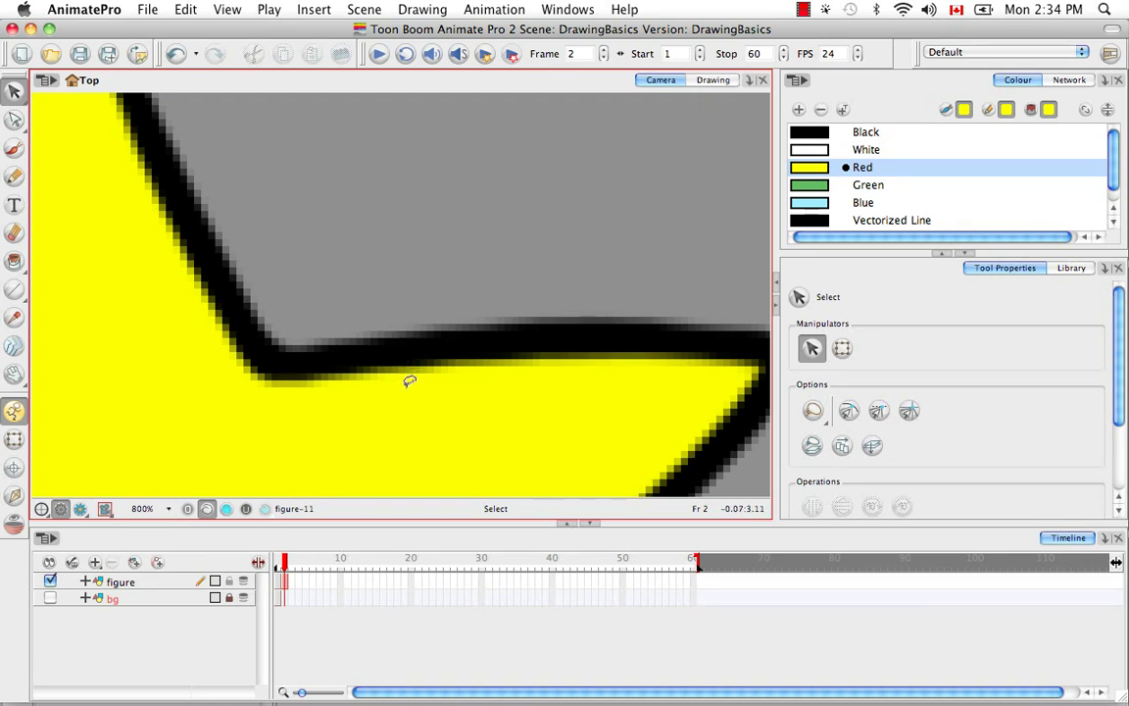
pyautogui.scroll(-3, 325, 326)
pyautogui.scroll(-2, 326, 326)
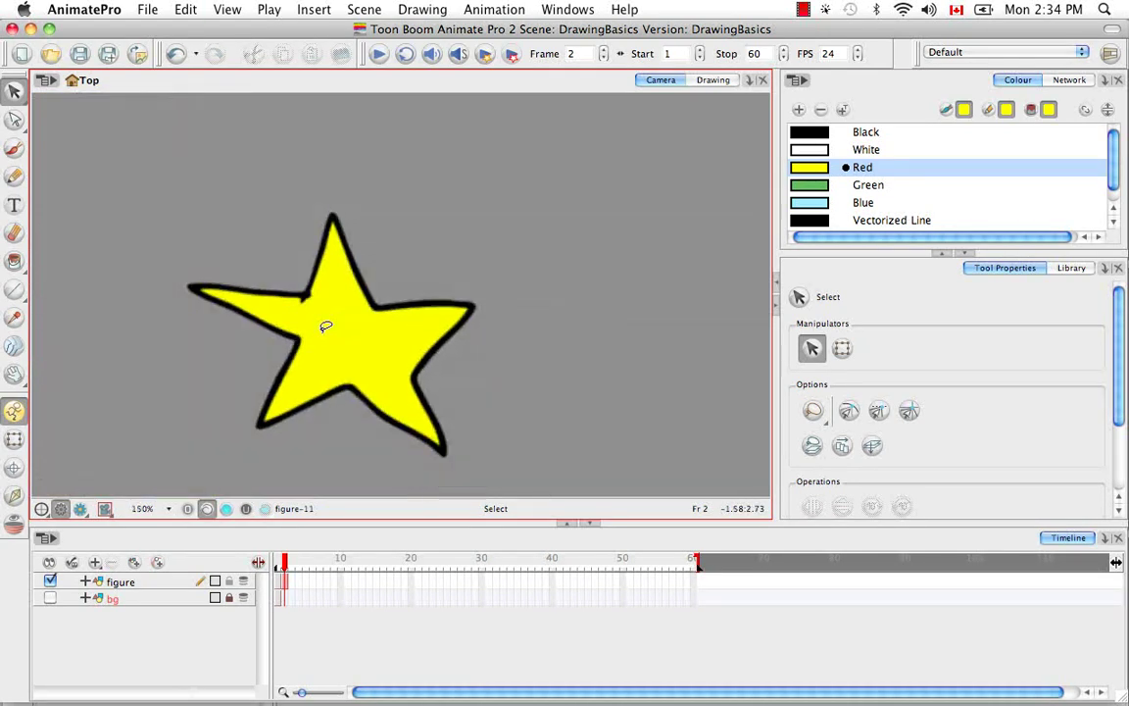
pyautogui.scroll(-2, 325, 326)
# Step: Zoom back out and brush a curved yellow stroke beneath the star
pyautogui.scroll(-2, 325, 326)
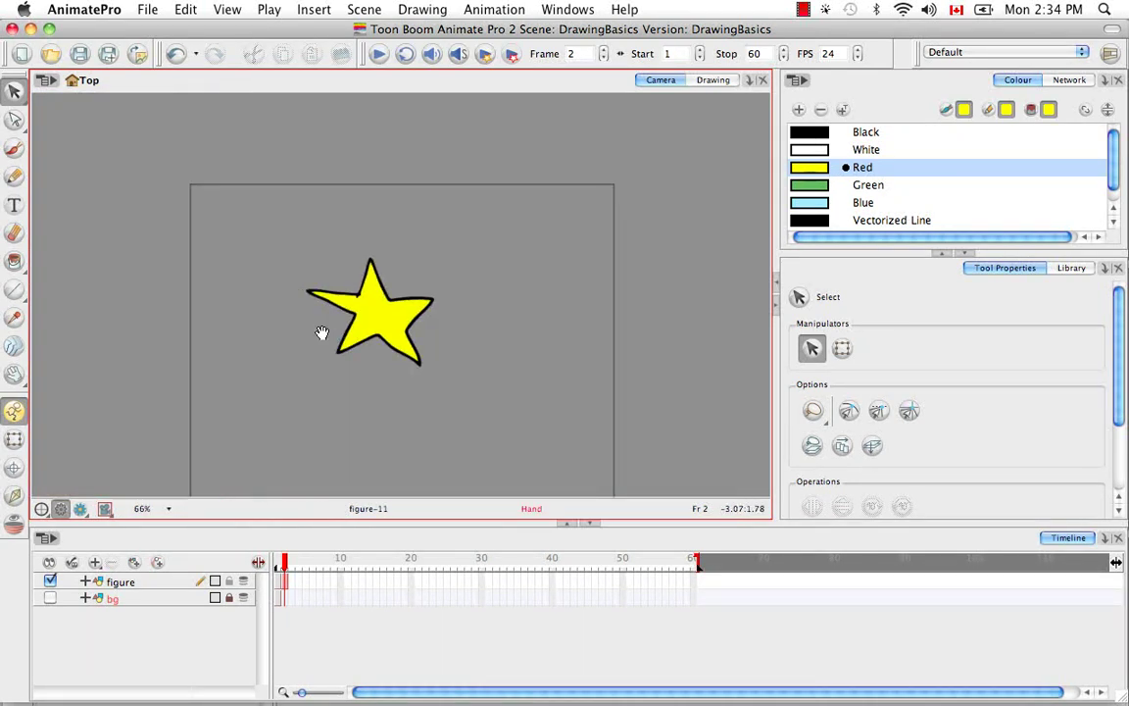
pyautogui.scroll(-2, 411, 362)
pyautogui.click(15, 145)
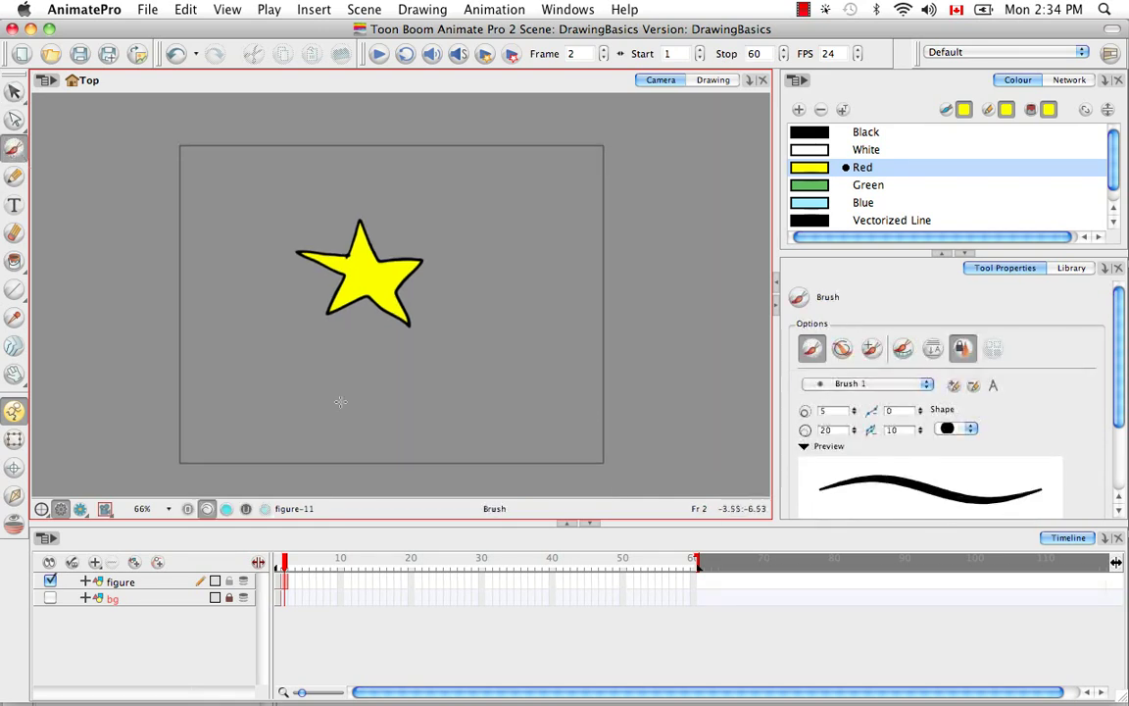
pyautogui.moveTo(330, 419); pyautogui.dragTo(502, 342)
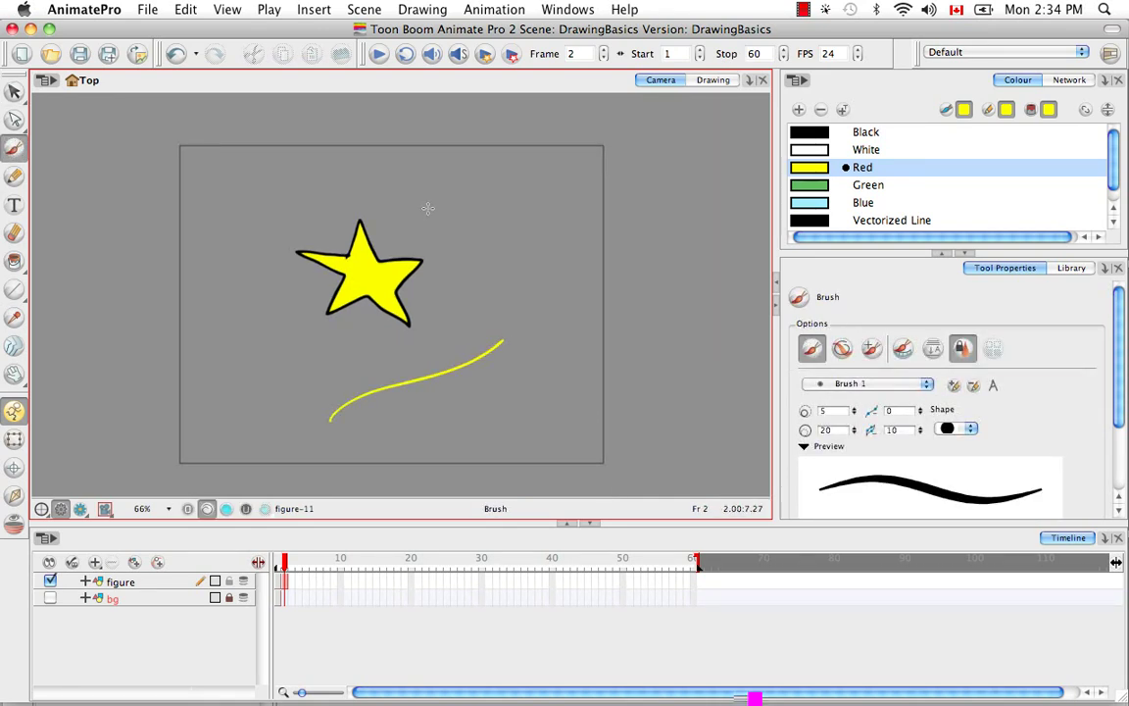